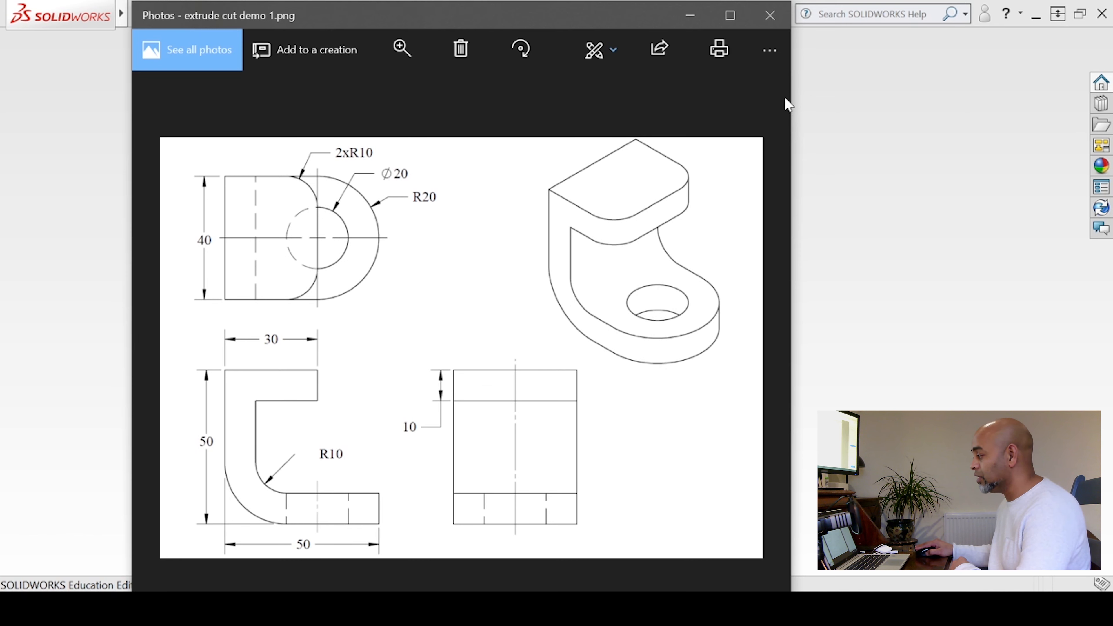
- Minimise the reference drawing and create a new part document
left_click(690, 16)
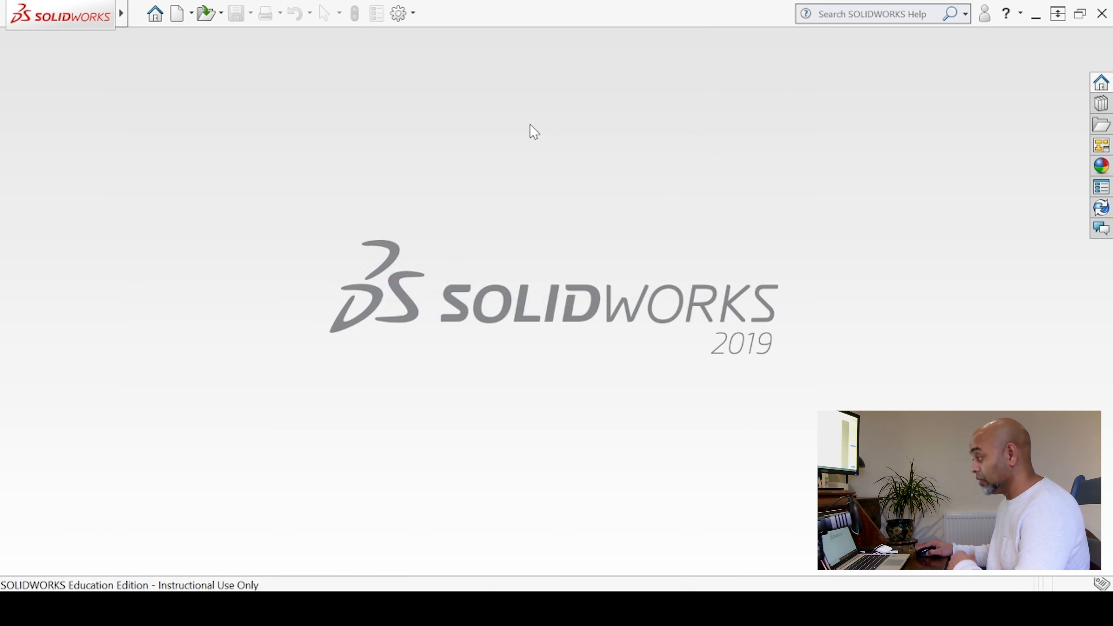
left_click(177, 14)
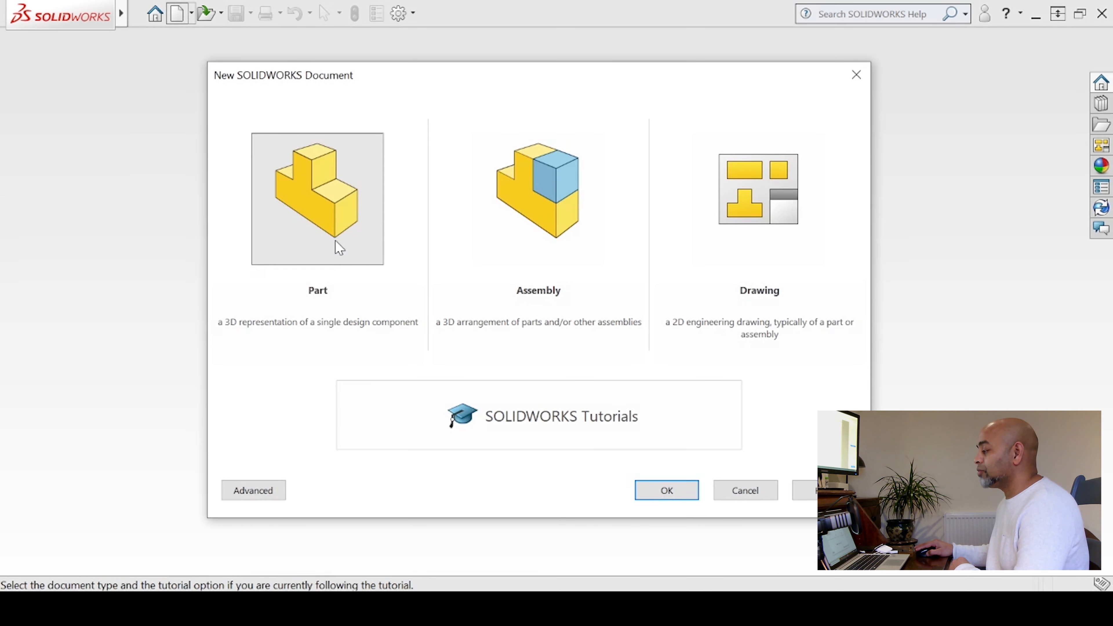
left_click(655, 500)
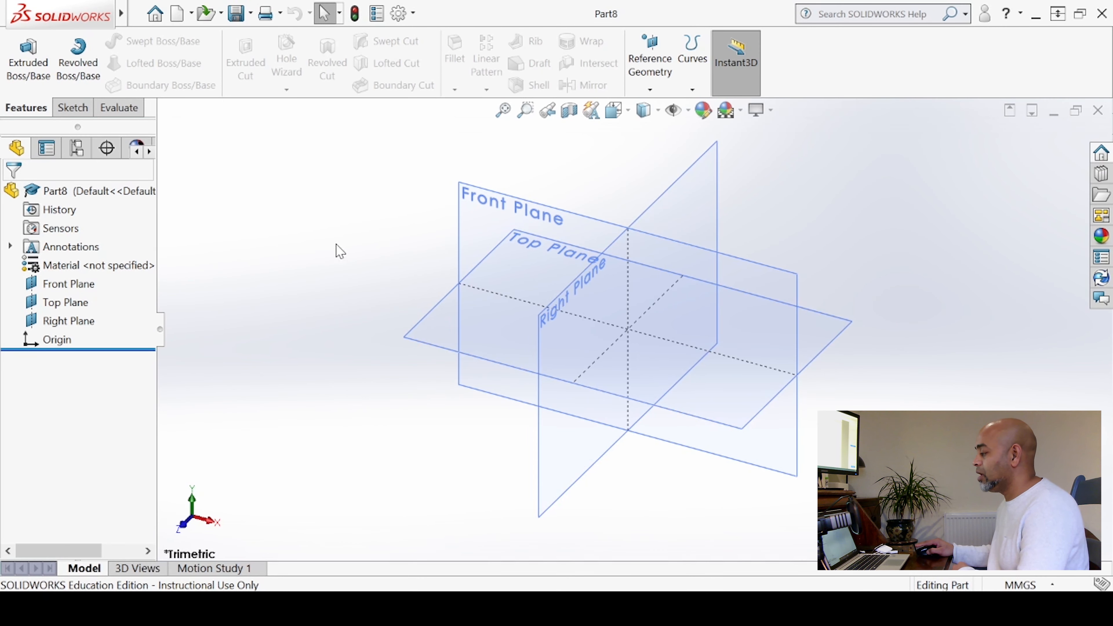
left_click(443, 315)
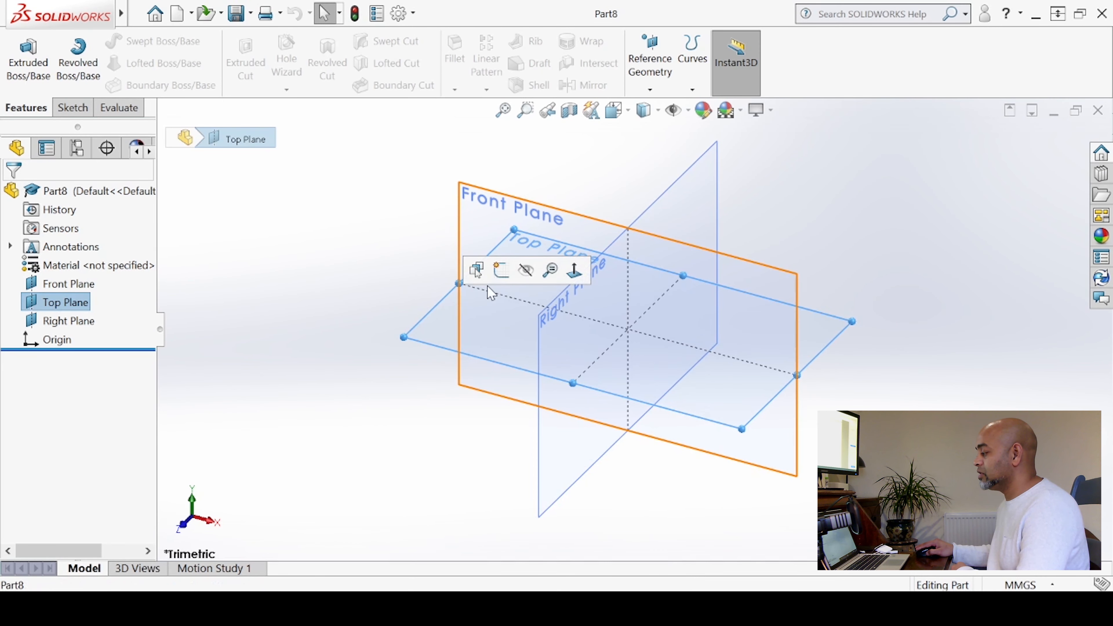
left_click(503, 270)
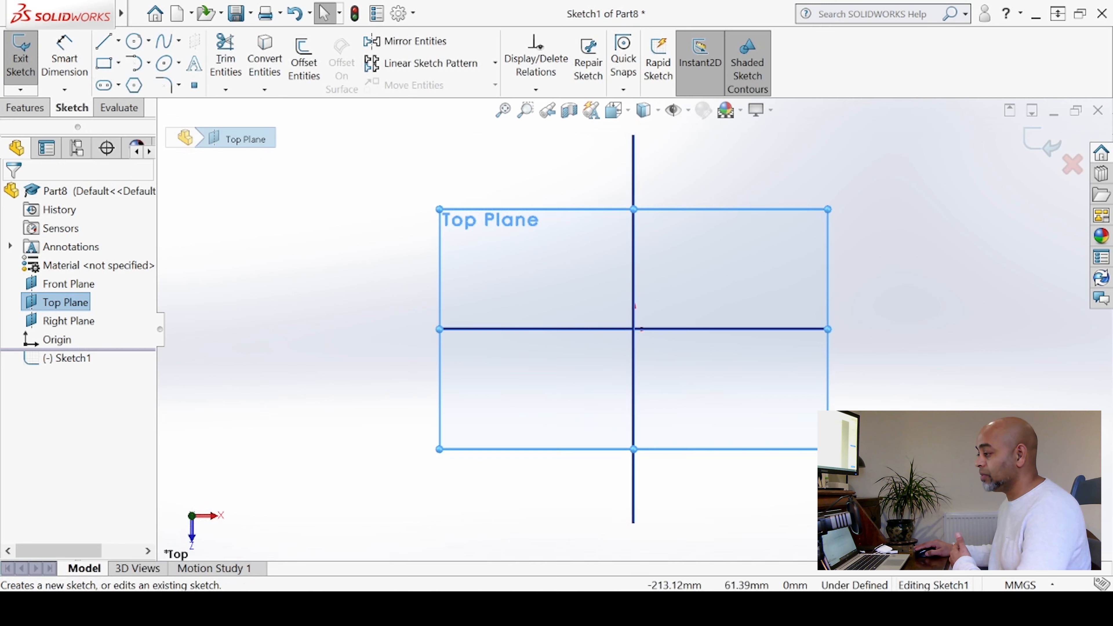
left_click(20, 56)
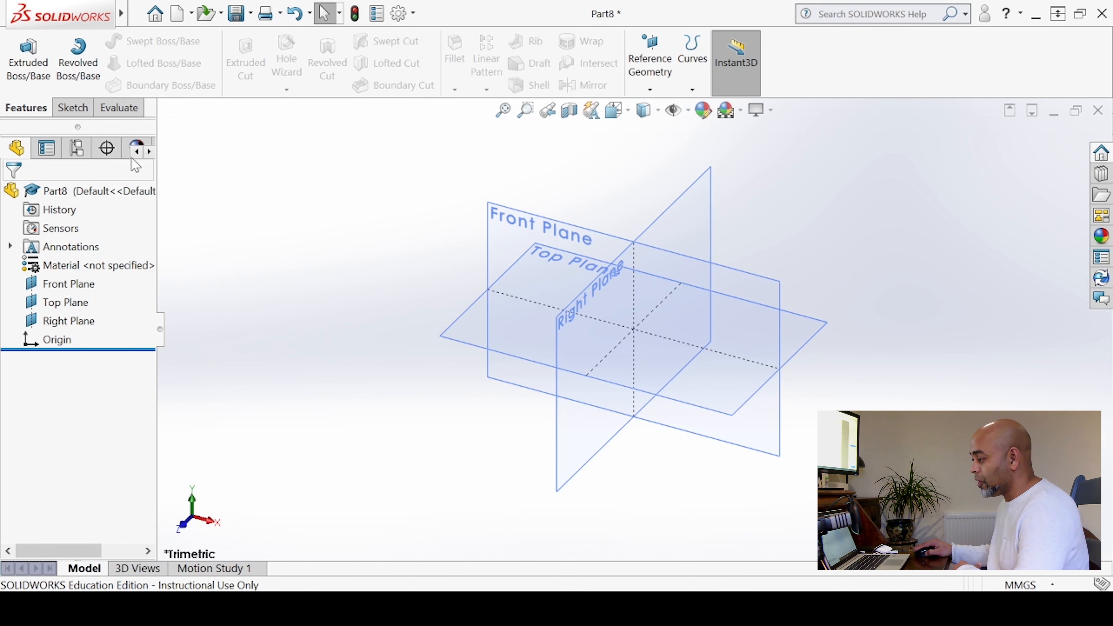
- Sketch a horizontal centerpoint slot on the Top Plane, centred on the origin, about 211 mm between arc centres and 151 mm wide
left_click(468, 341)
left_click(529, 295)
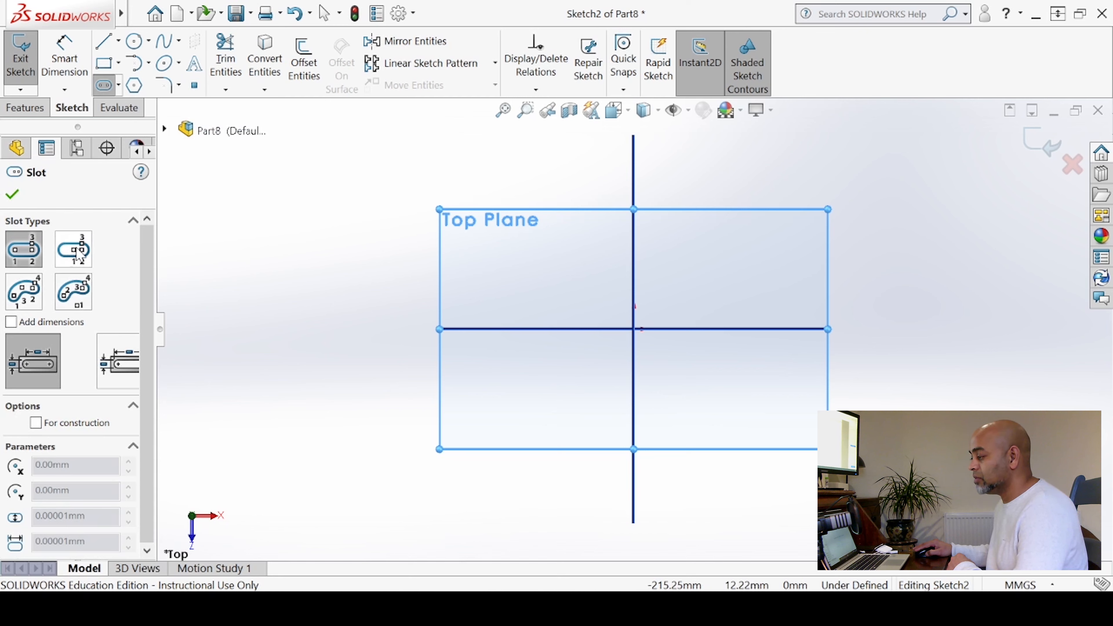
left_click(75, 251)
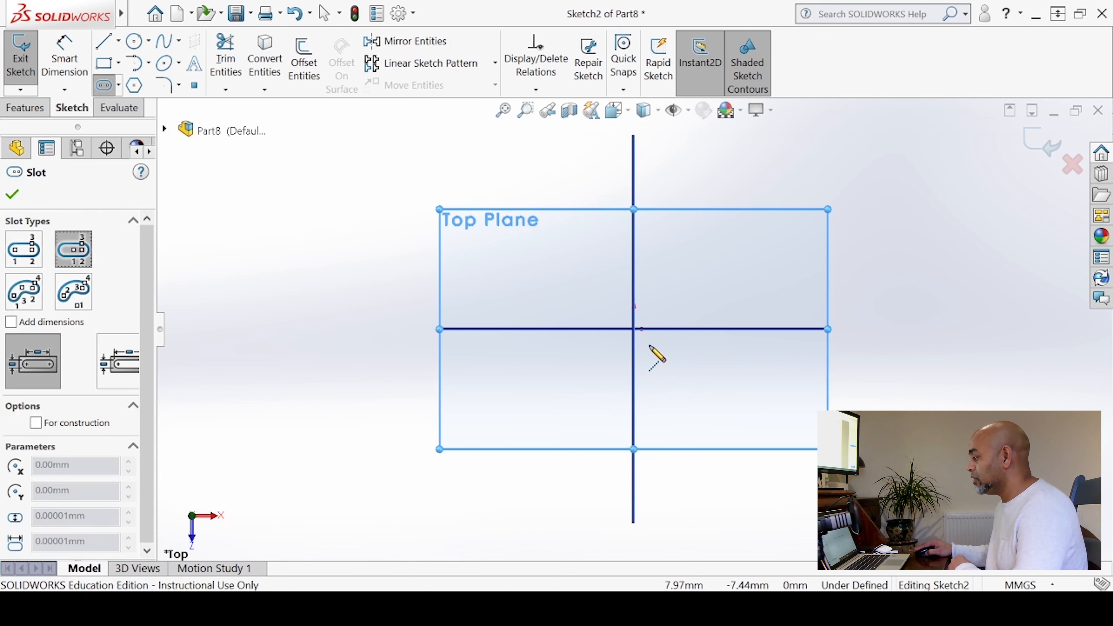
left_click(634, 329)
left_click(865, 329)
left_click(877, 354)
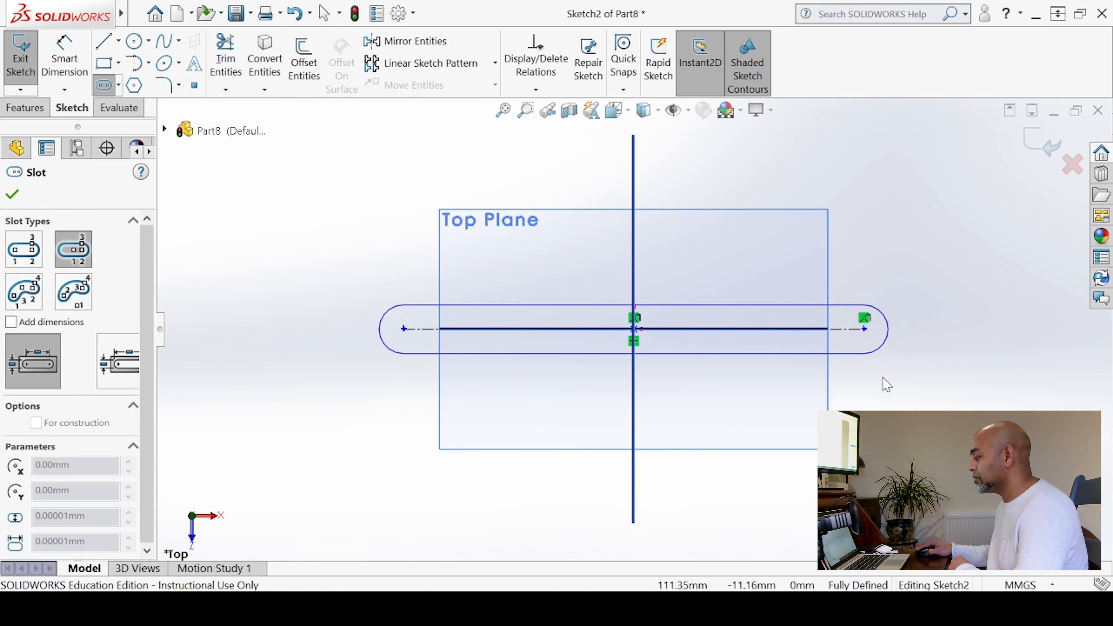
left_click(1029, 329)
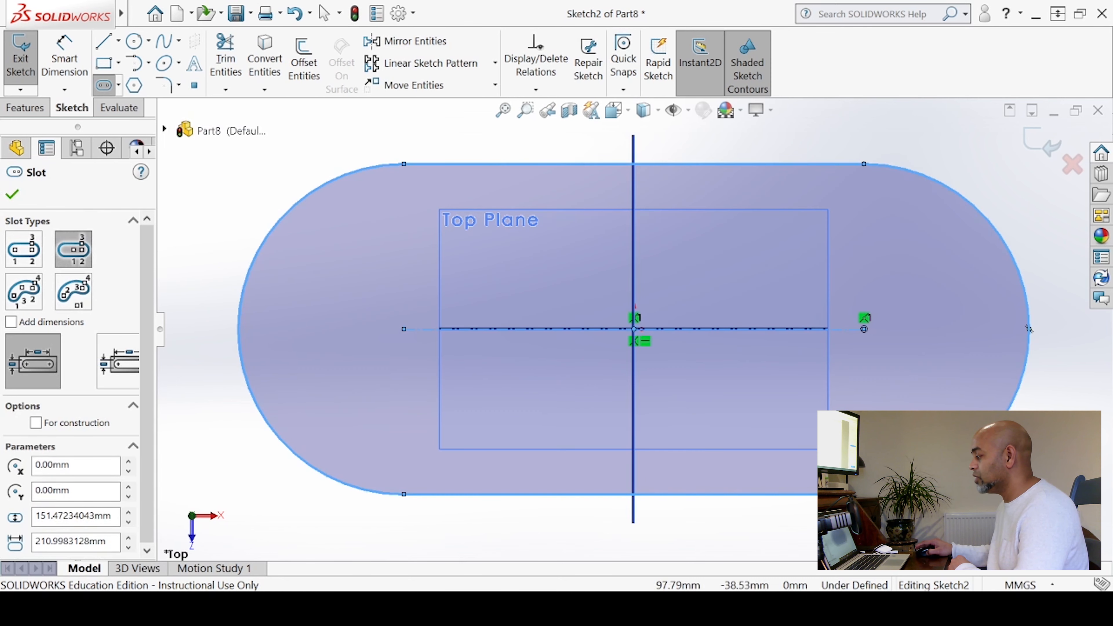
- Dimension the slot's straight edge to 200 mm
scroll(847, 413, "up", 3)
left_click(58, 74)
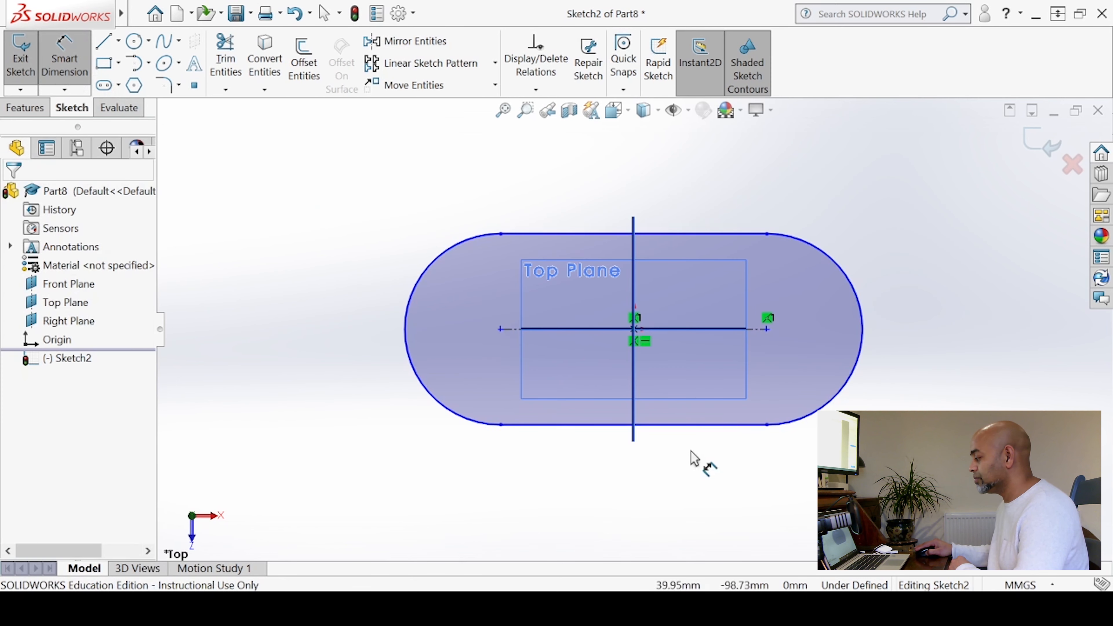
left_click(736, 424)
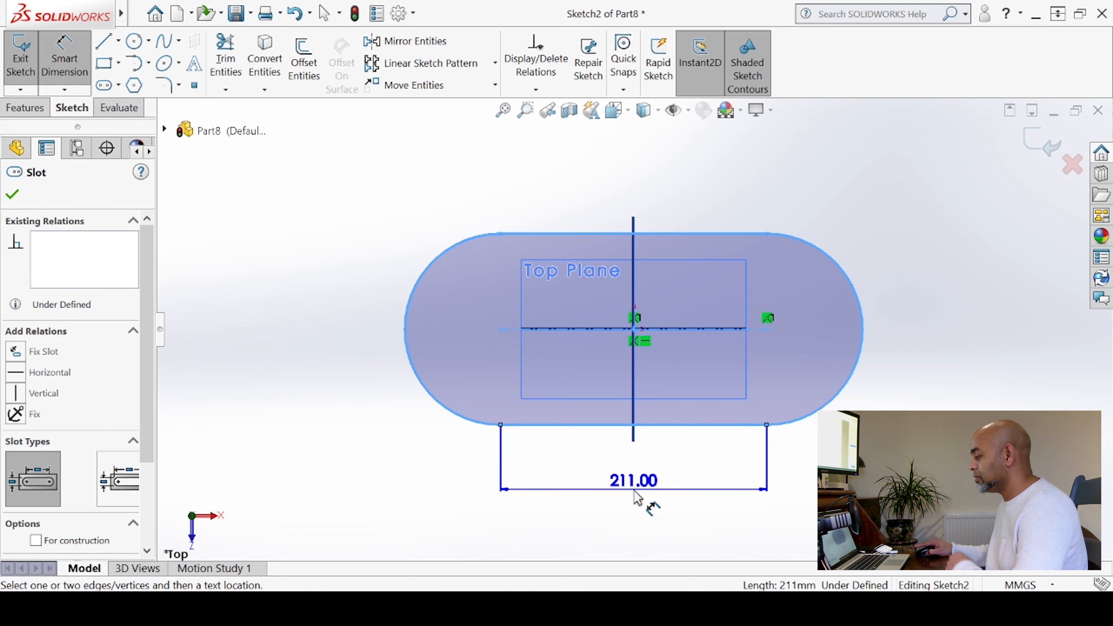
left_click(638, 497)
type("200")
key("Return")
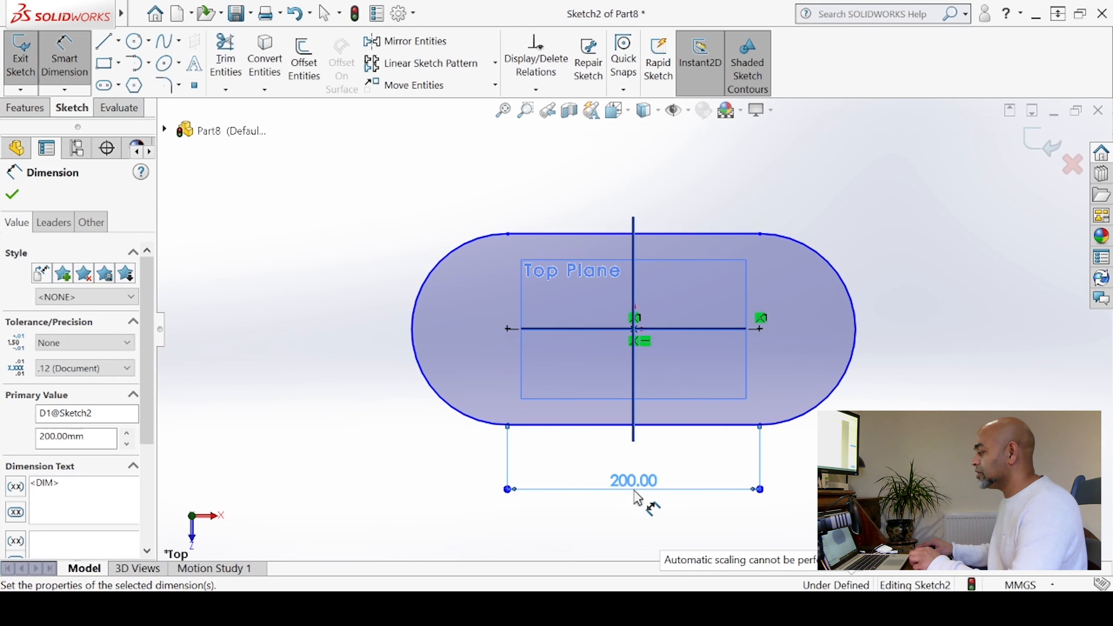
- Dimension the slot's end arc to a 75 mm radius and finish the sketch
left_click(859, 309)
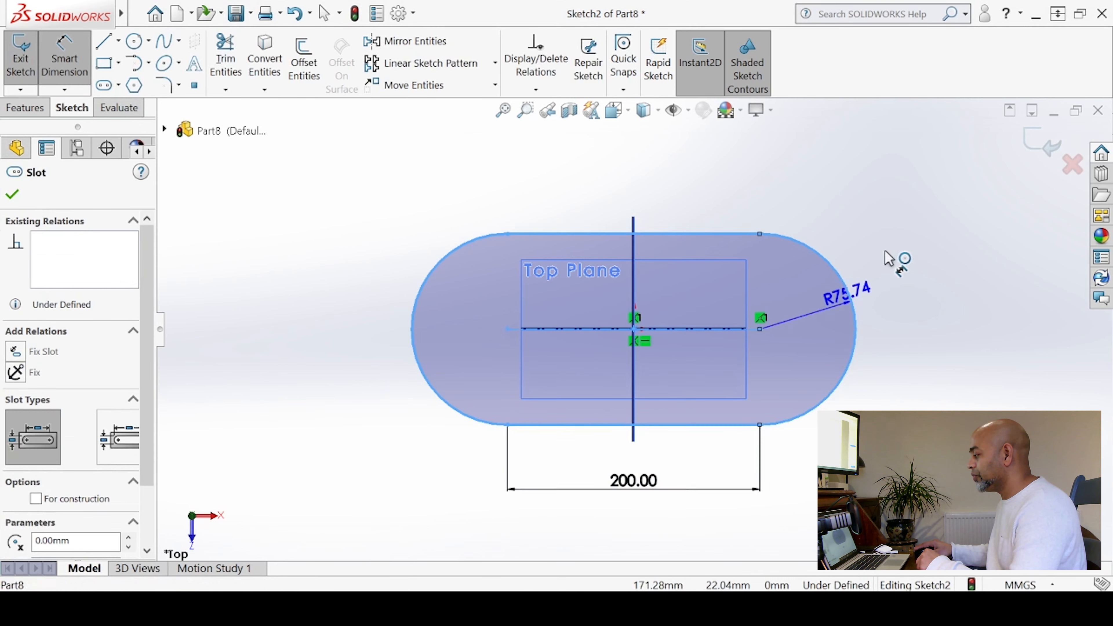
left_click(907, 271)
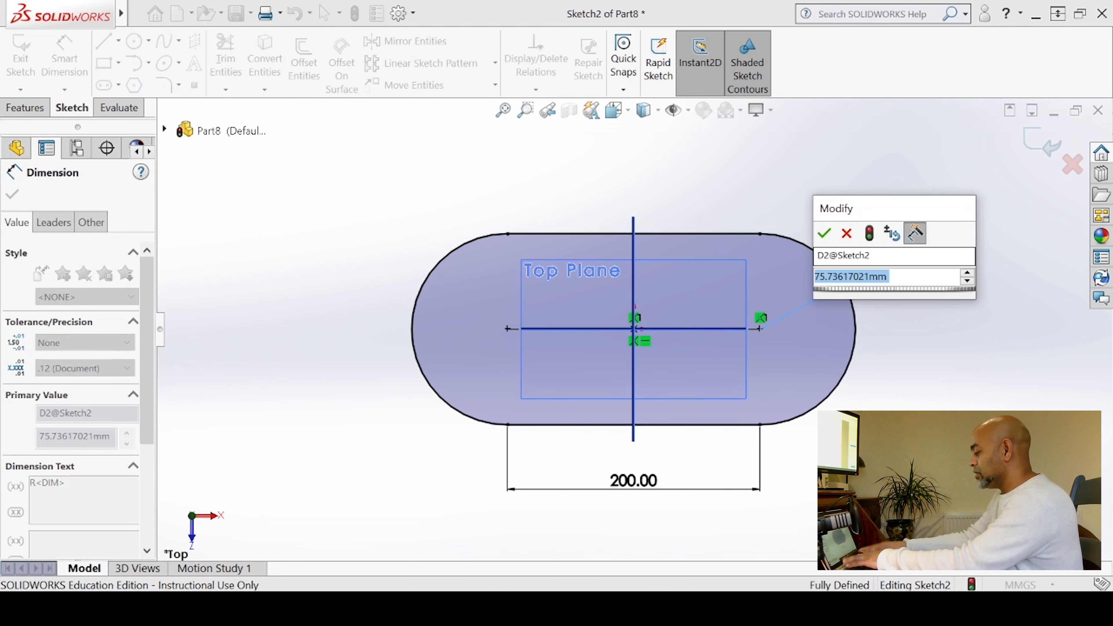
type("75")
key("Return")
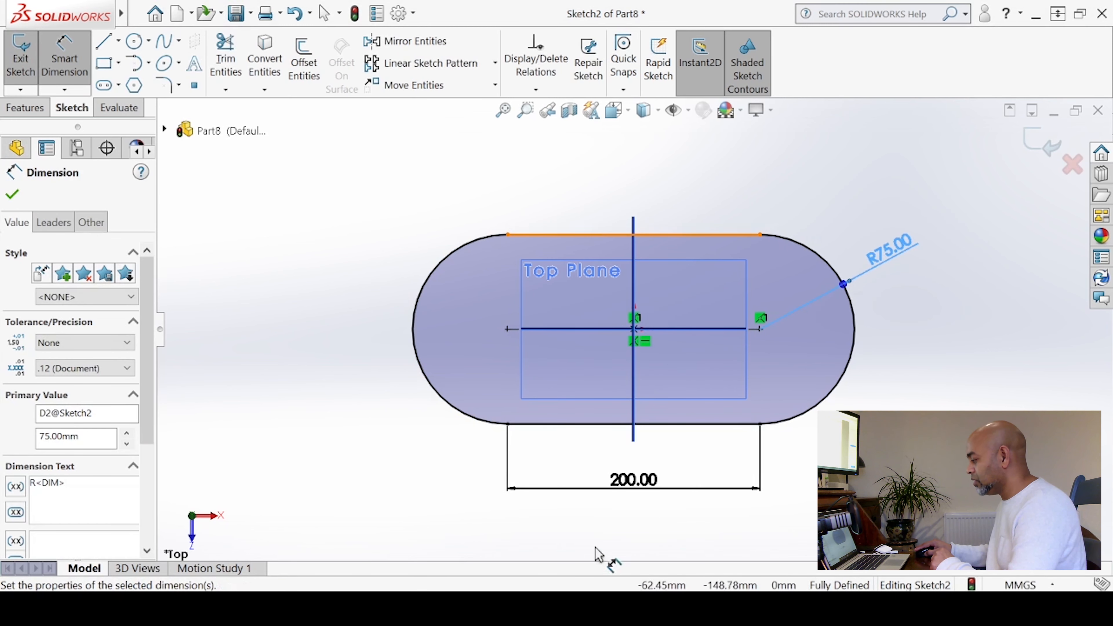
left_click(12, 195)
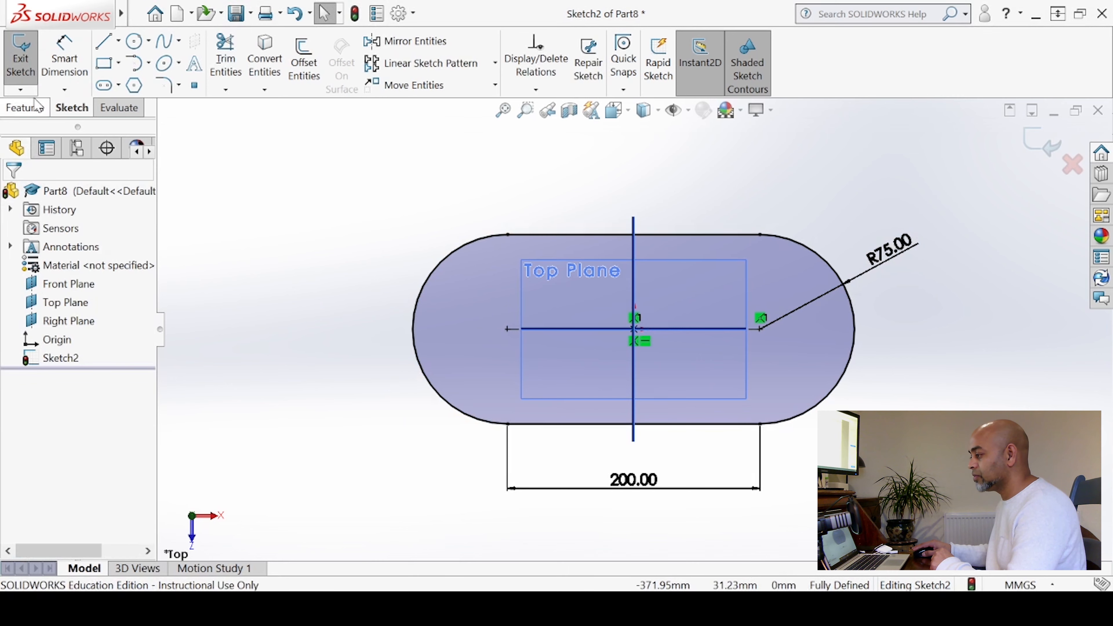
left_click(21, 56)
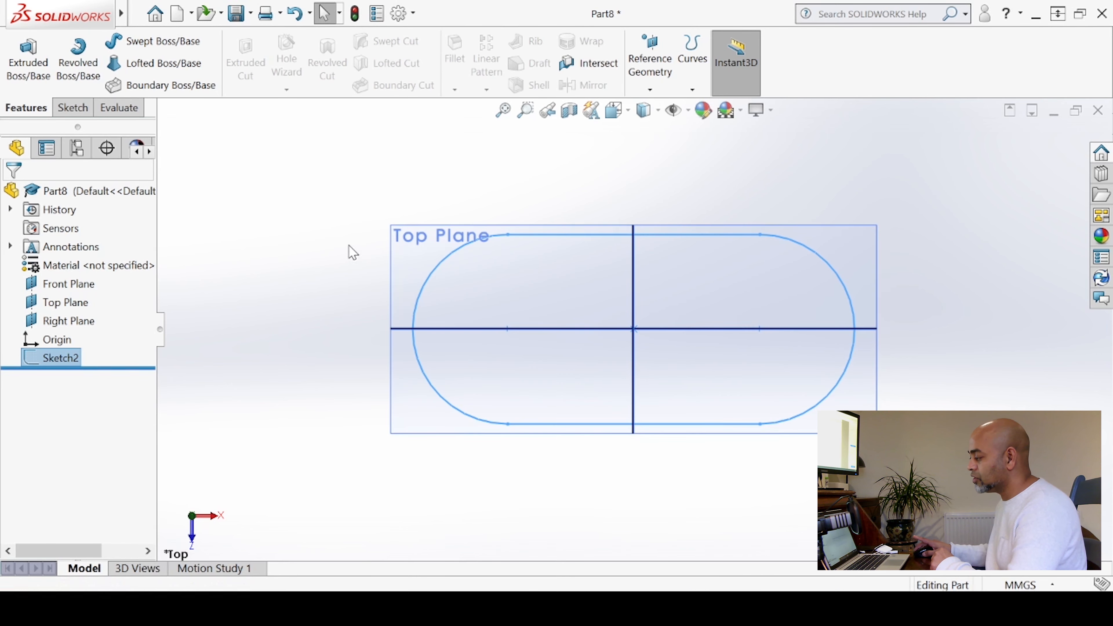
- Extrude the slot sketch upward as a blind boss with a depth of 100 mm
scroll(353, 255, "down", 1)
right_click_drag(217, 330, 358, 195)
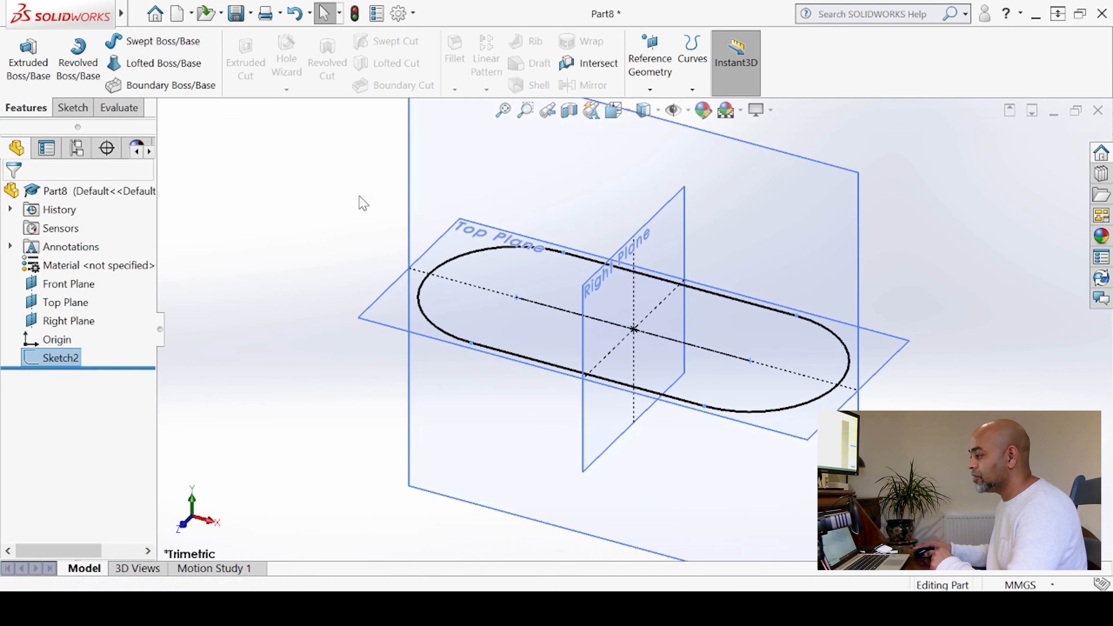
left_click(20, 64)
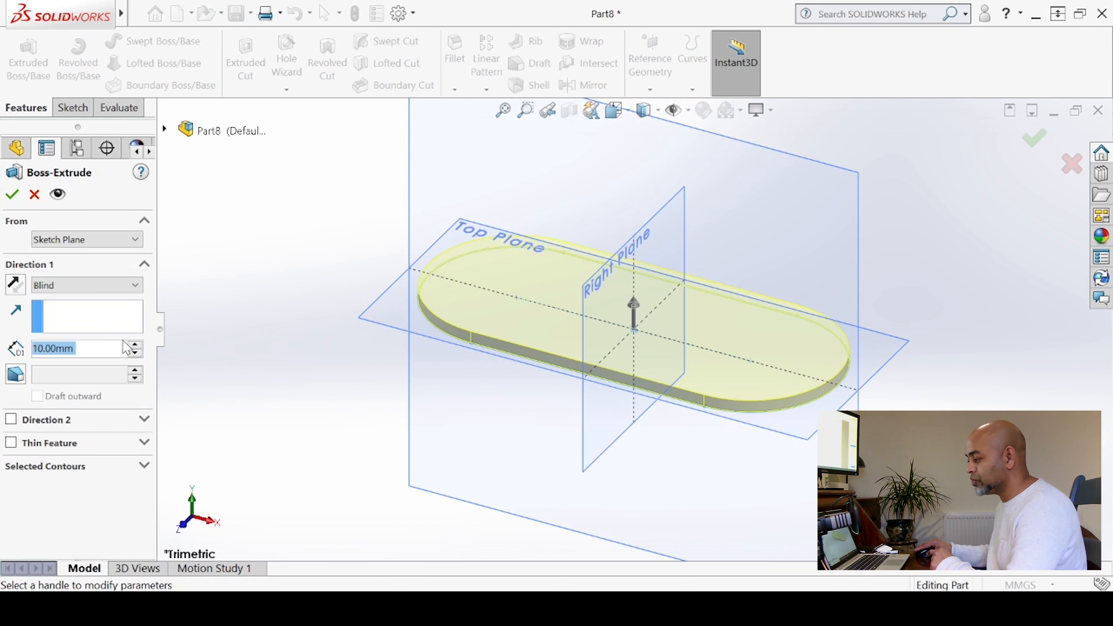
scroll(139, 349, "up", 8)
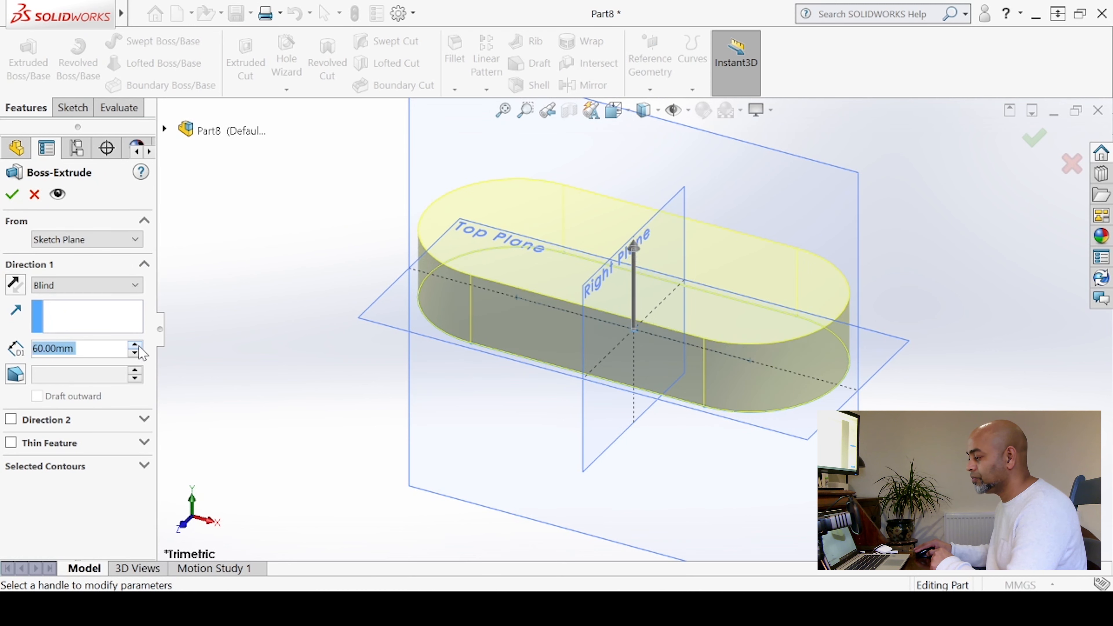
scroll(140, 353, "up", 2)
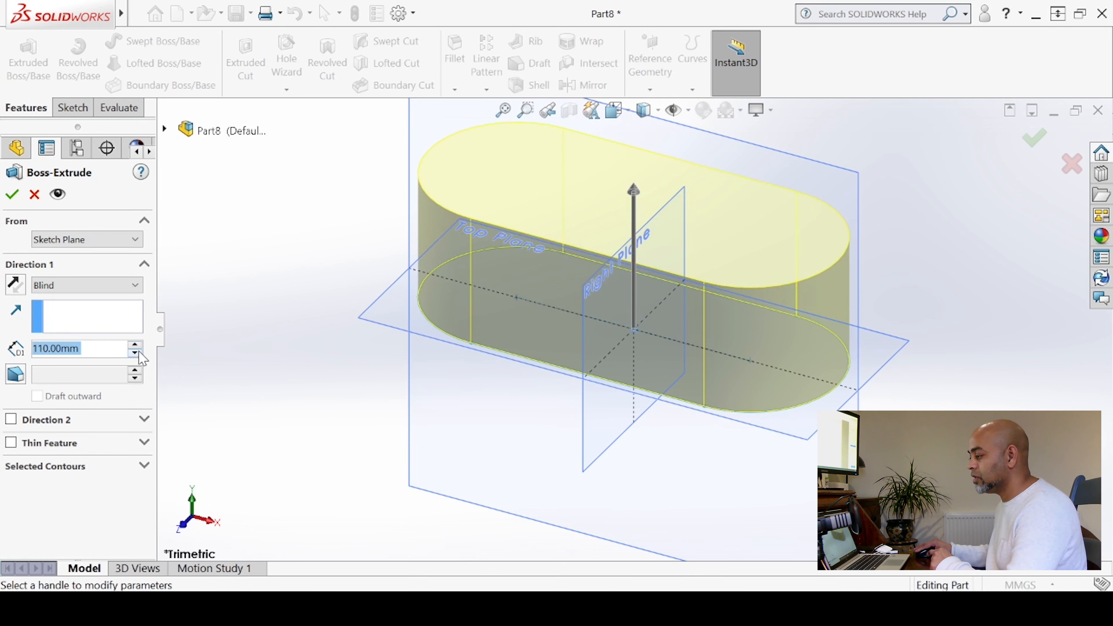
scroll(140, 353, "down", 1)
left_click(12, 195)
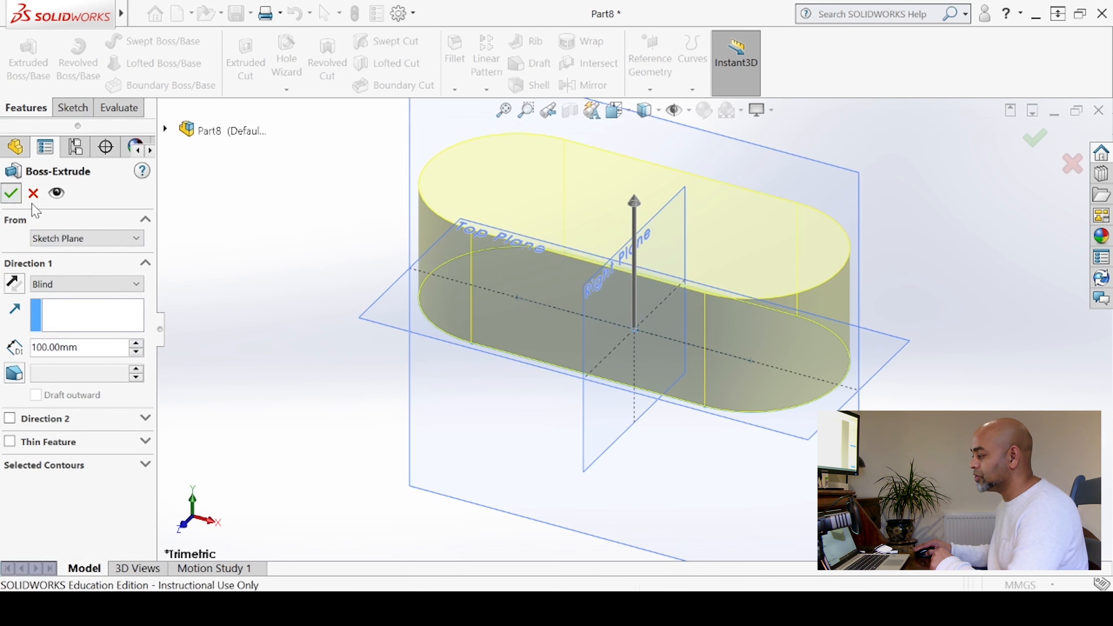
- Examine the extruded slot block's top face and side walls from several angles
scroll(661, 223, "up", 1)
scroll(641, 256, "down", 3)
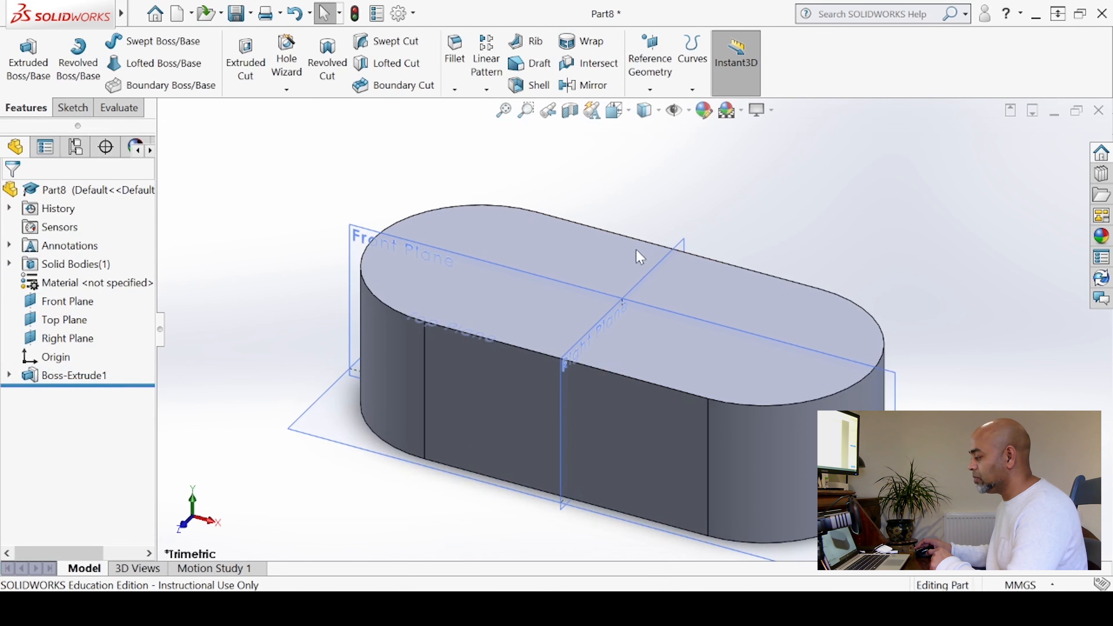
mouse_move(631, 343)
middle_mouse_down()
mouse_move(734, 241)
mouse_move(551, 301)
mouse_move(517, 192)
mouse_move(655, 181)
mouse_move(612, 176)
mouse_move(604, 266)
mouse_move(647, 300)
mouse_move(626, 229)
mouse_move(631, 338)
middle_mouse_up()
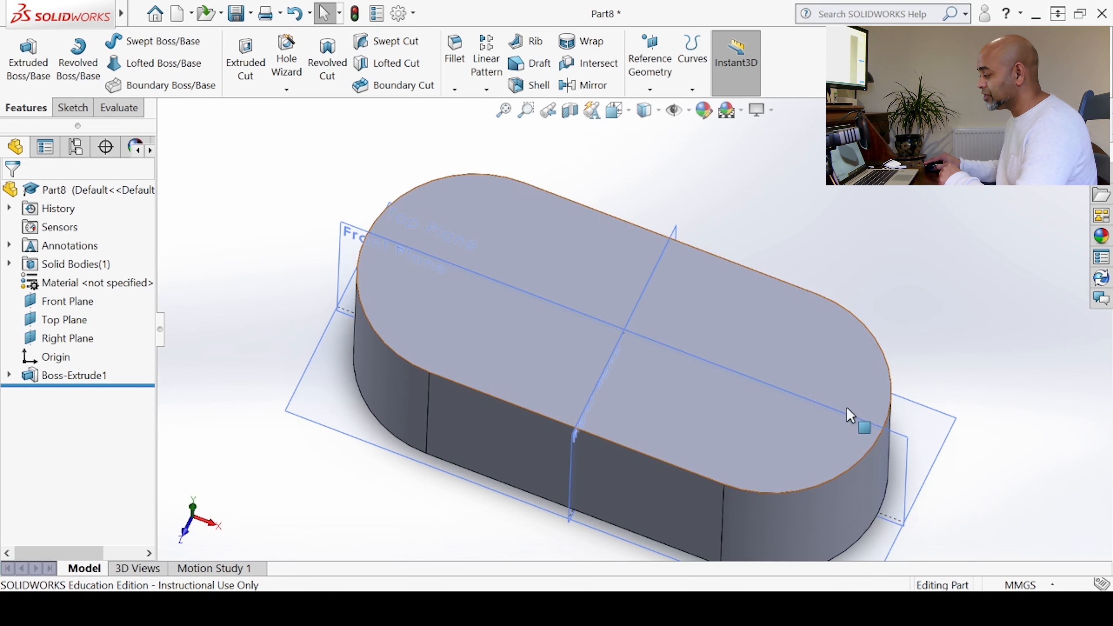
scroll(377, 378, "up", 2)
middle_click_drag(377, 378, 361, 288)
key("Escape")
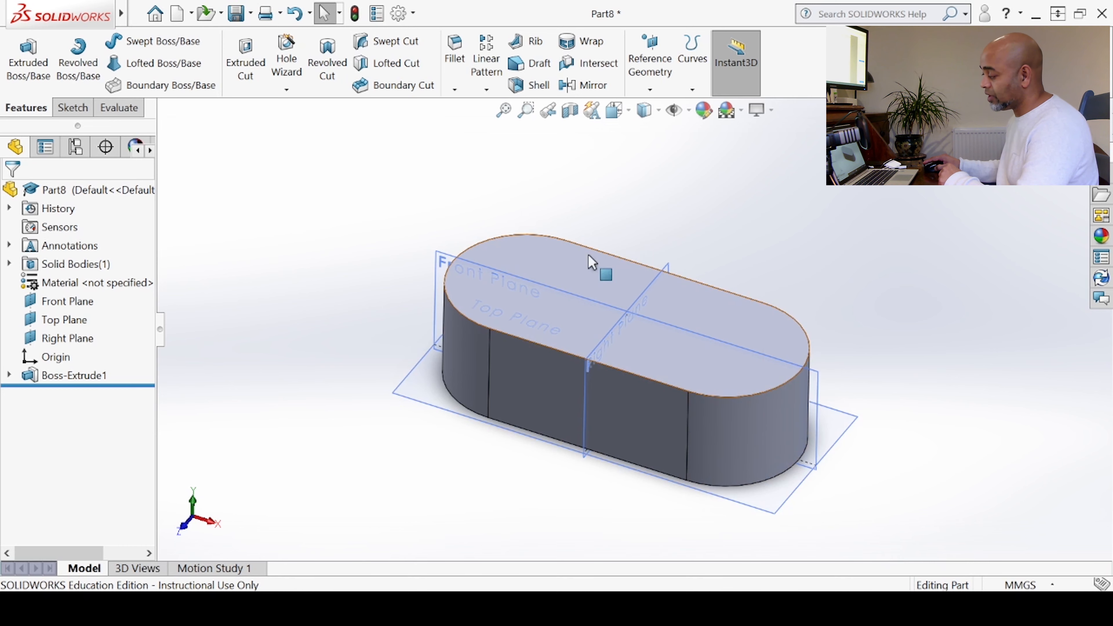
middle_click_drag(626, 356, 607, 214)
middle_click_drag(589, 346, 565, 515)
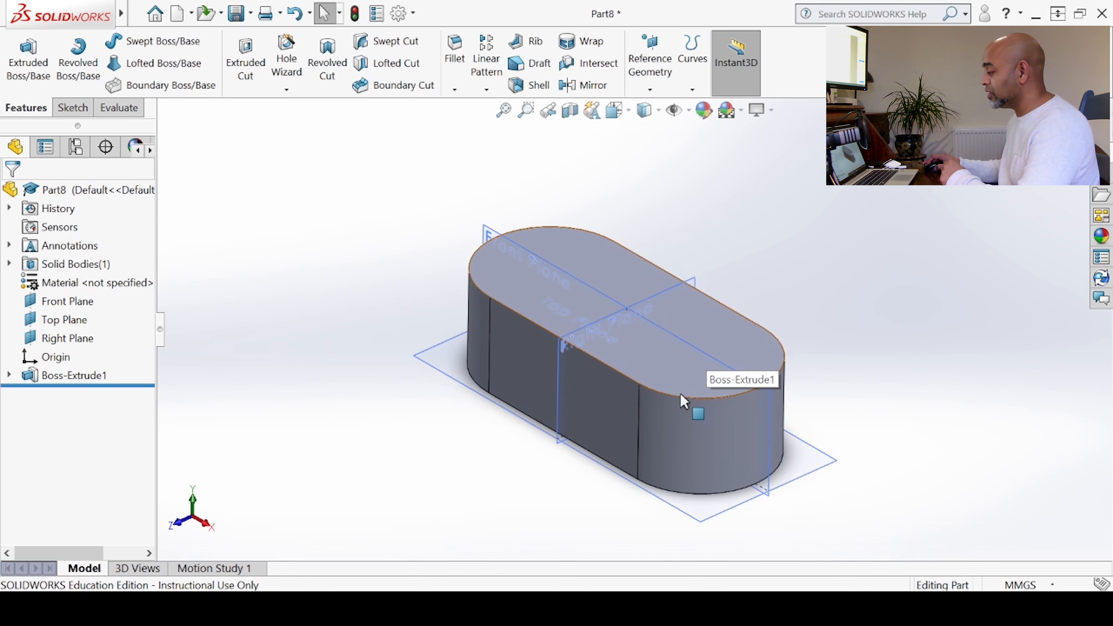
middle_click_drag(684, 401, 728, 357)
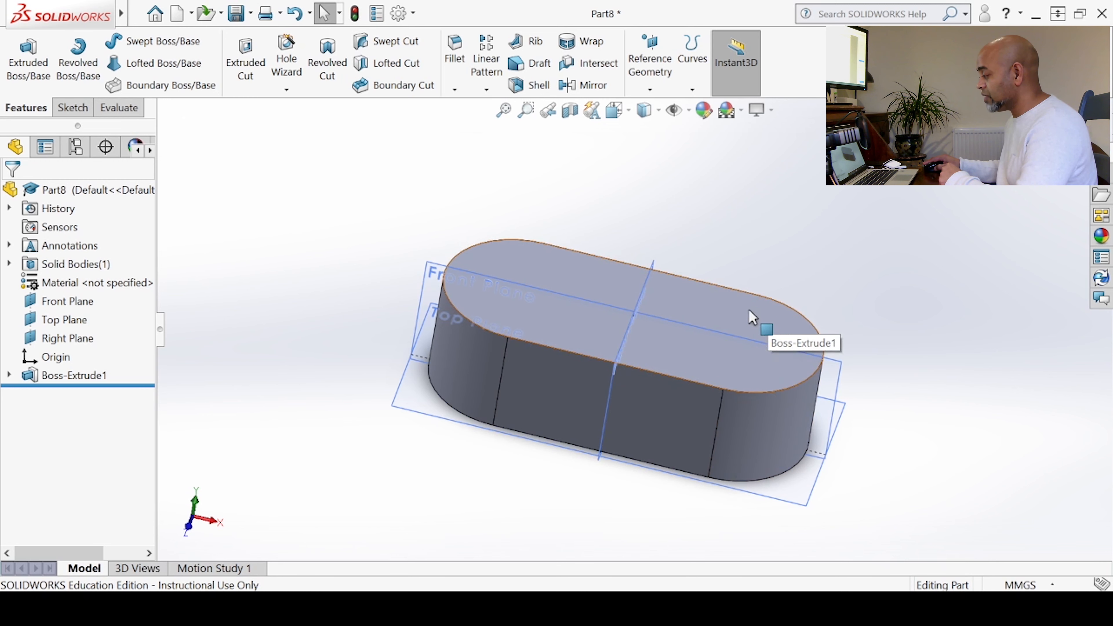
mouse_move(749, 310)
middle_mouse_down()
mouse_move(731, 348)
mouse_move(755, 294)
mouse_move(734, 308)
middle_mouse_up()
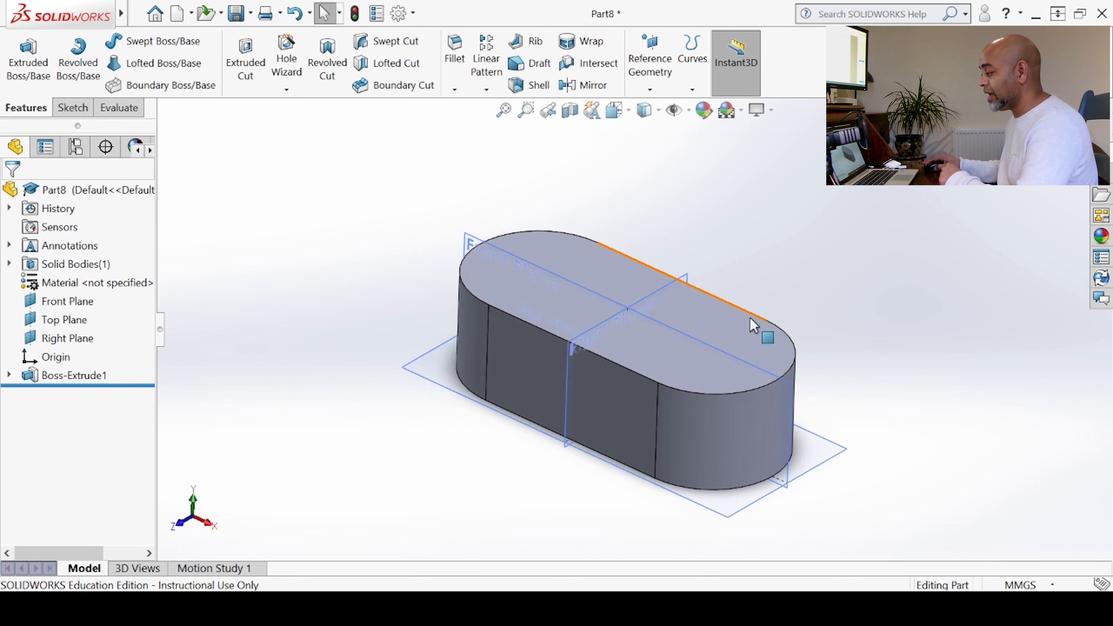
- Start a new sketch on the top face of the extruded slot block
left_click(732, 330)
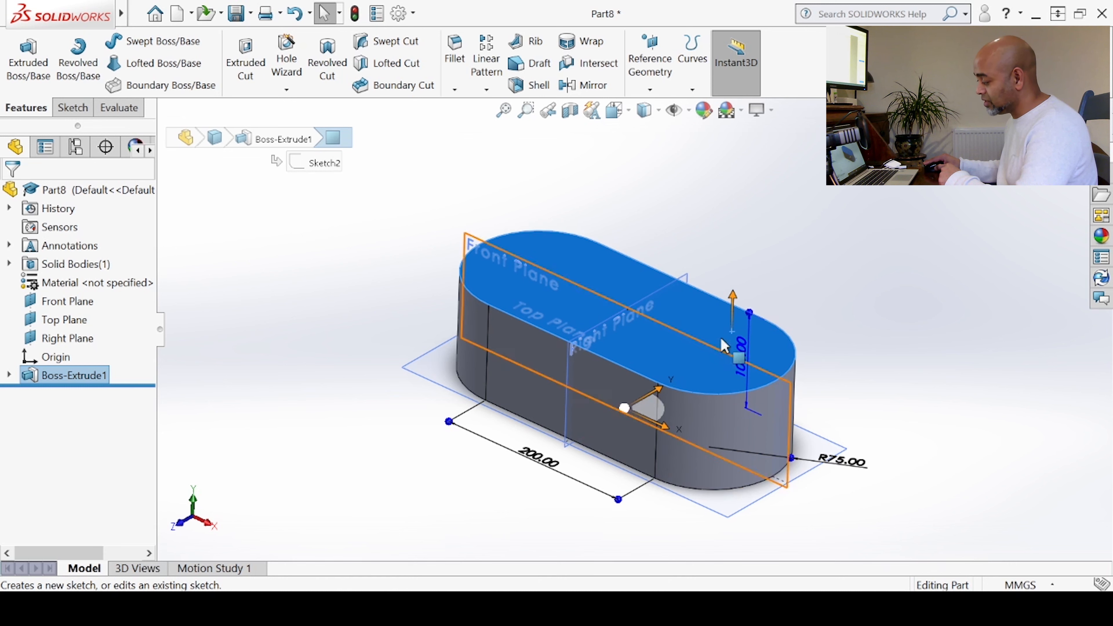
left_click(716, 327)
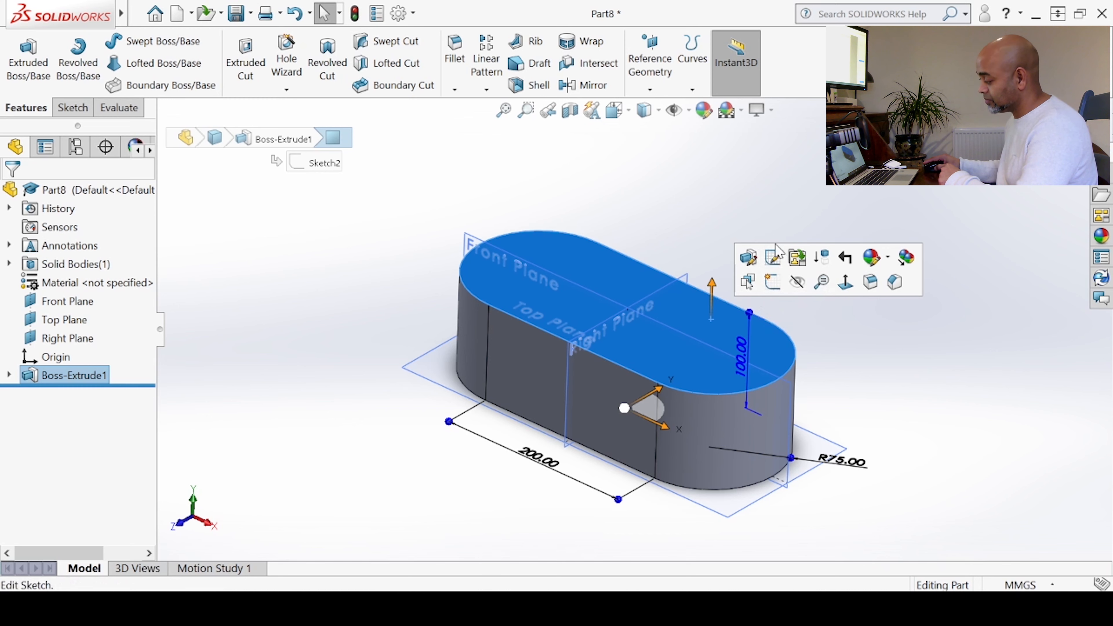
left_click(723, 327)
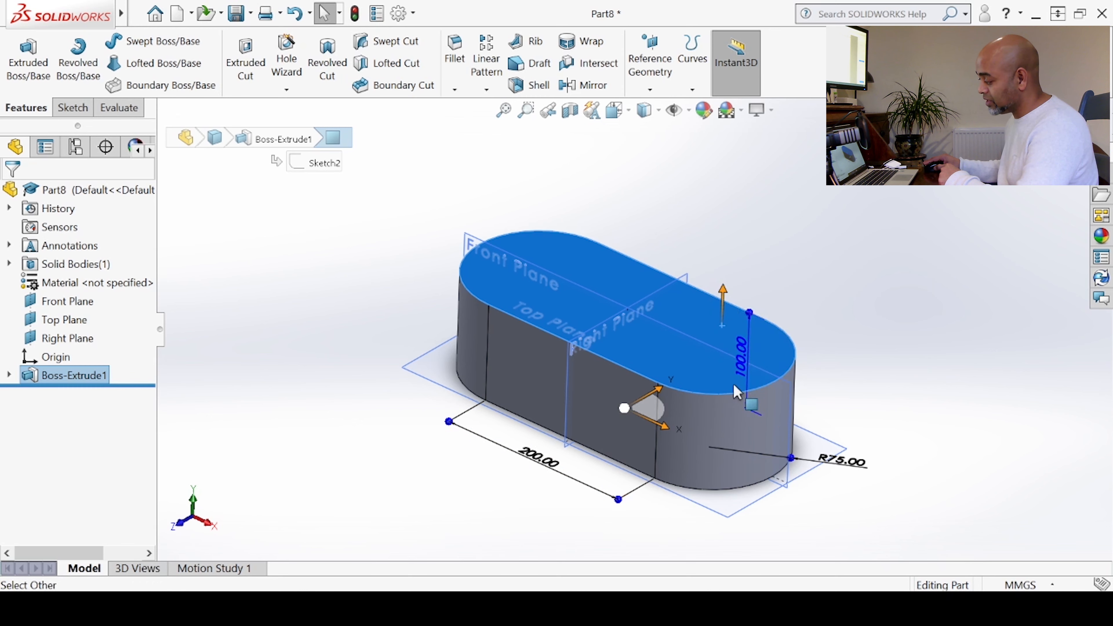
left_click(729, 321)
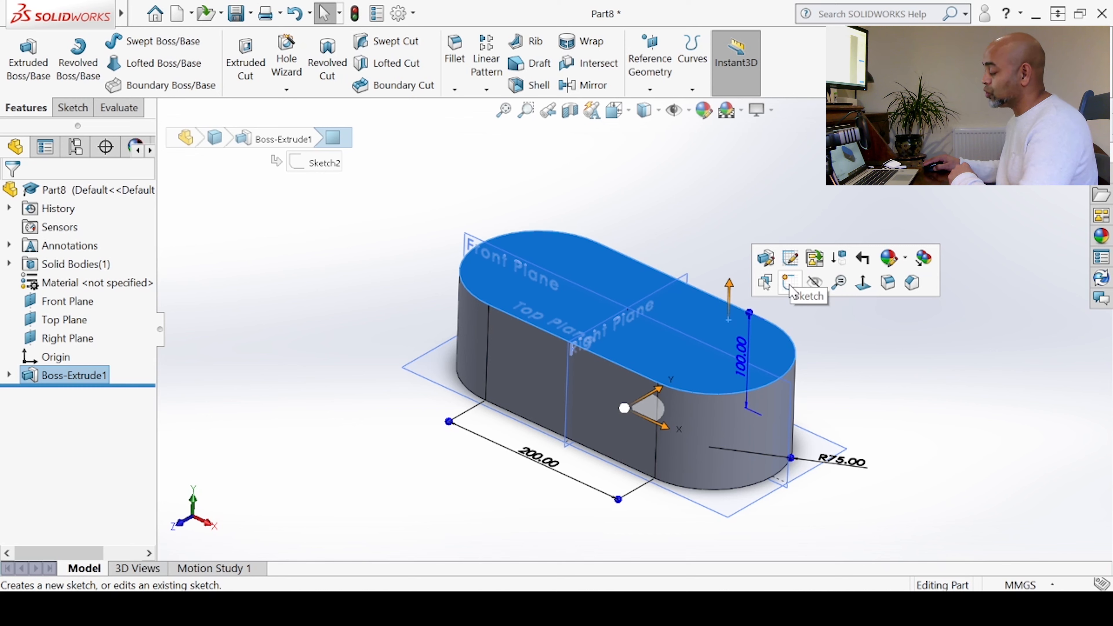
left_click(786, 283)
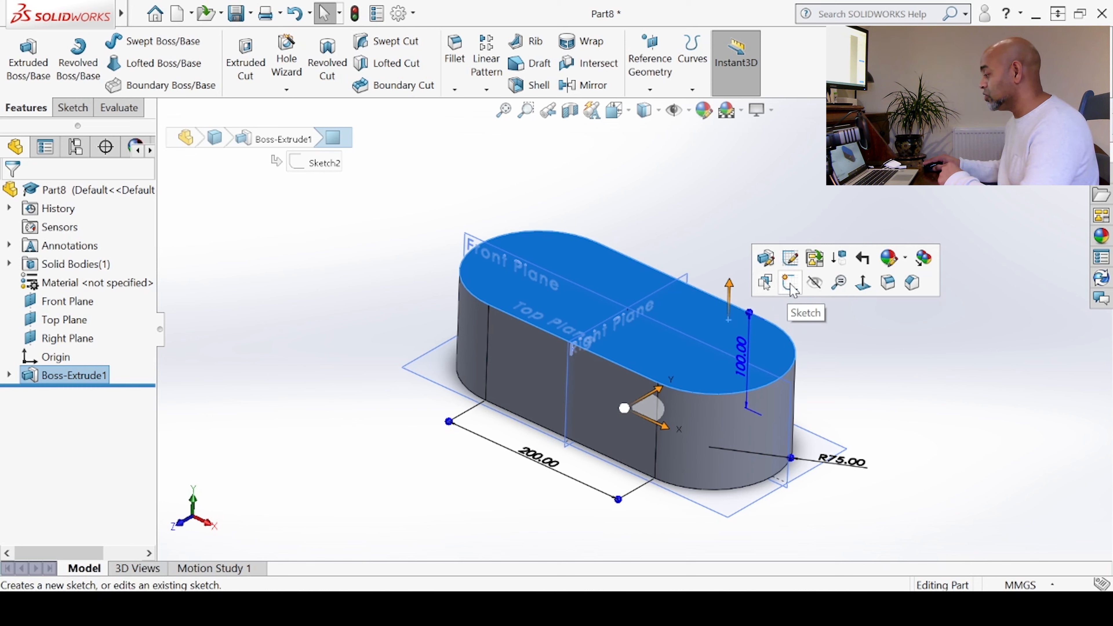
left_click(793, 293)
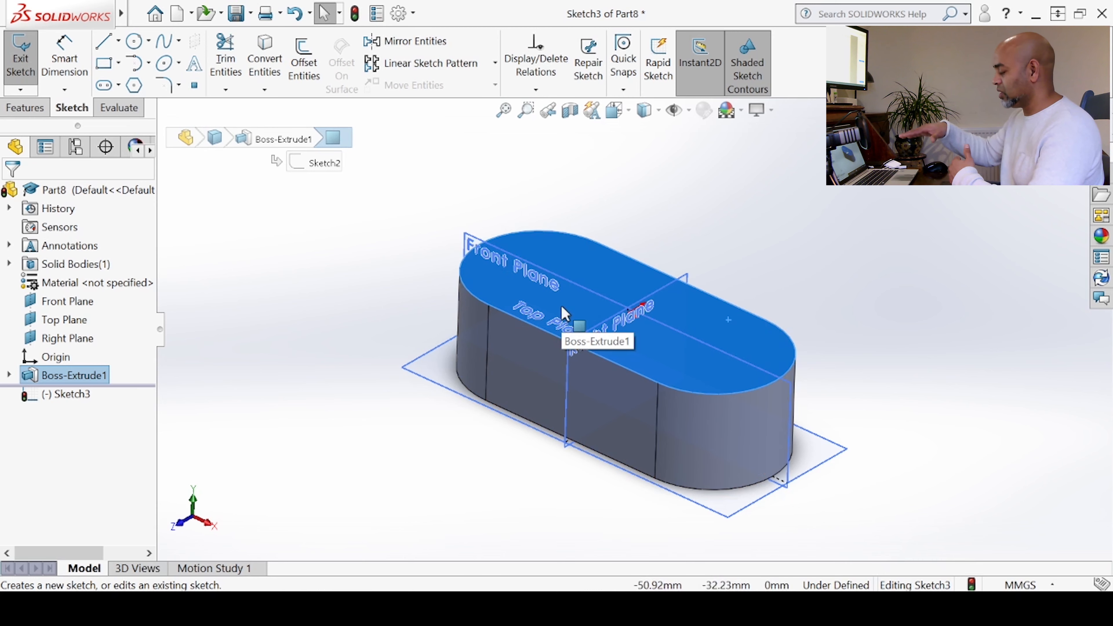
- Sketch a circle of about 30 mm radius on the top face, viewed face-on and centred on the slot's right-hand end arc
right_click(71, 403)
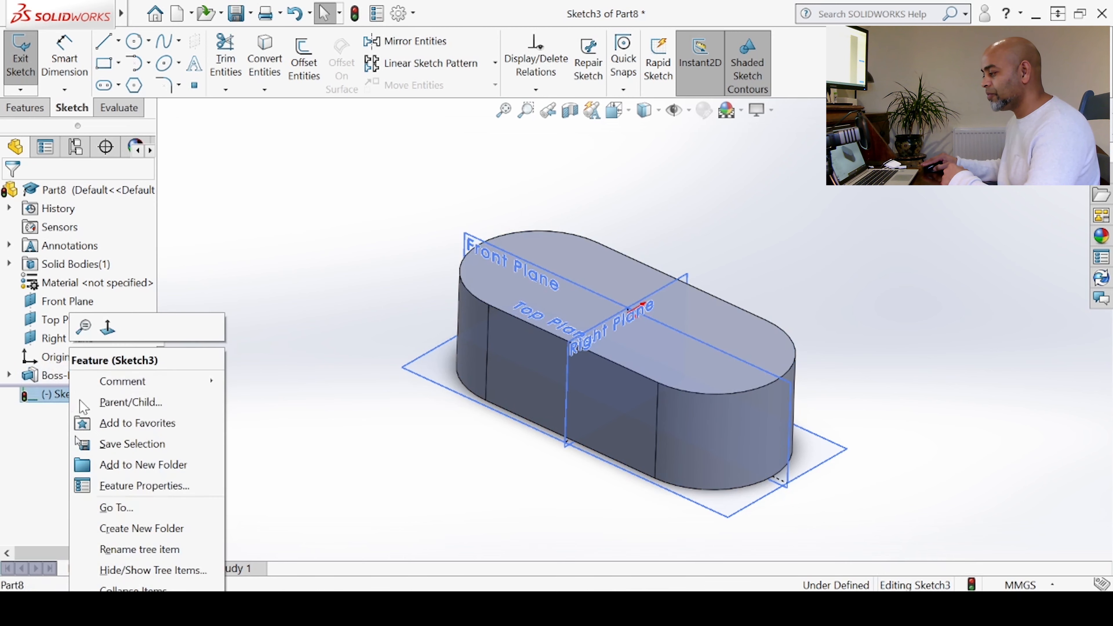
left_click(103, 338)
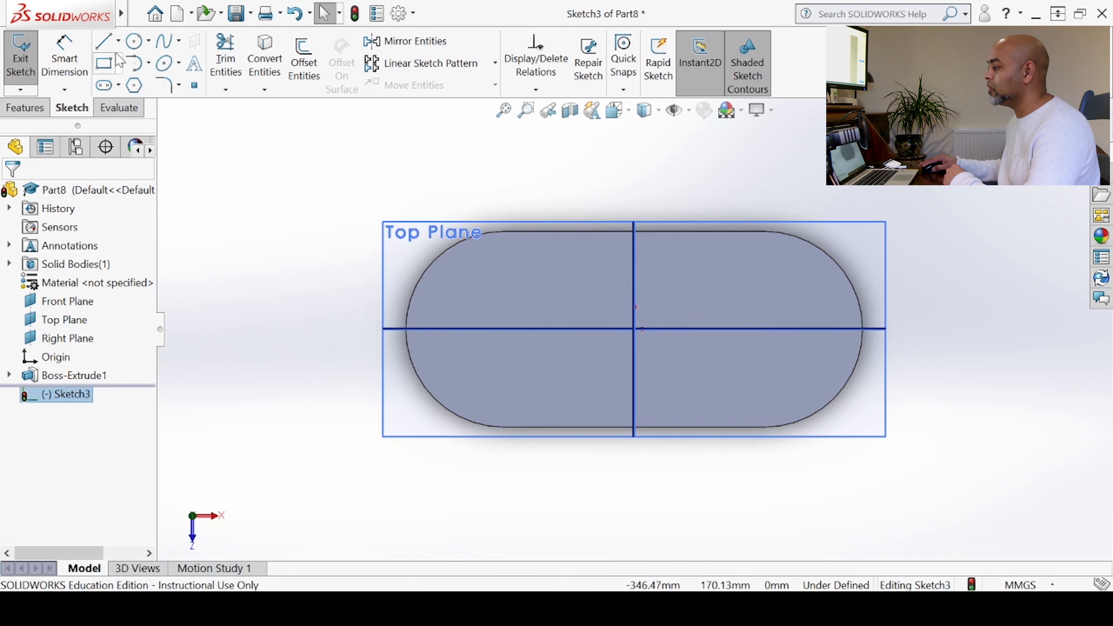
left_click(134, 42)
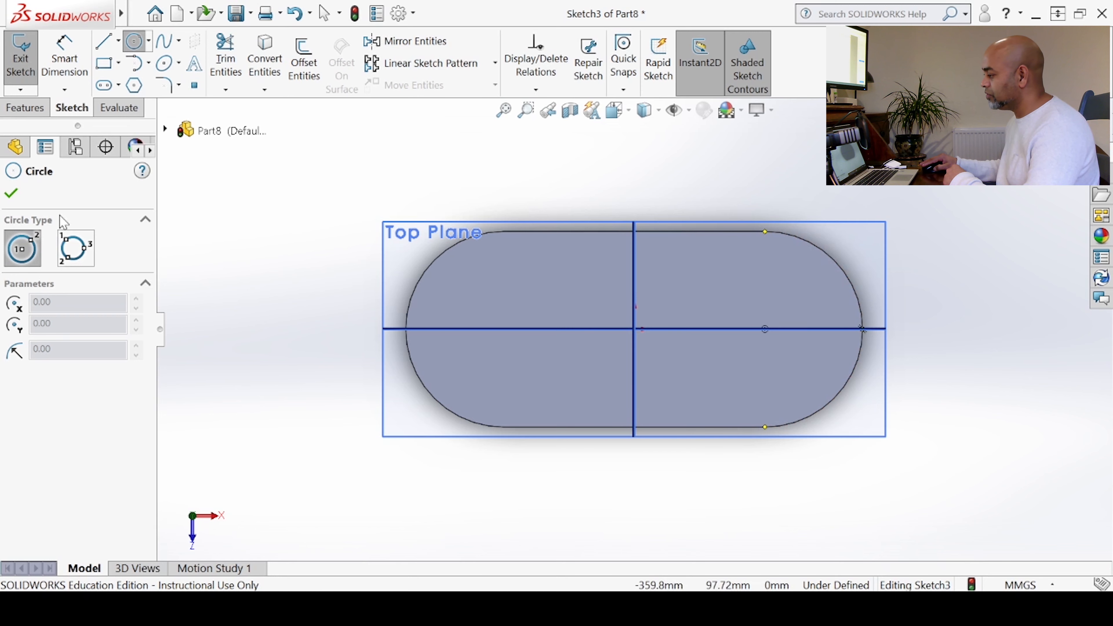
left_click(134, 41)
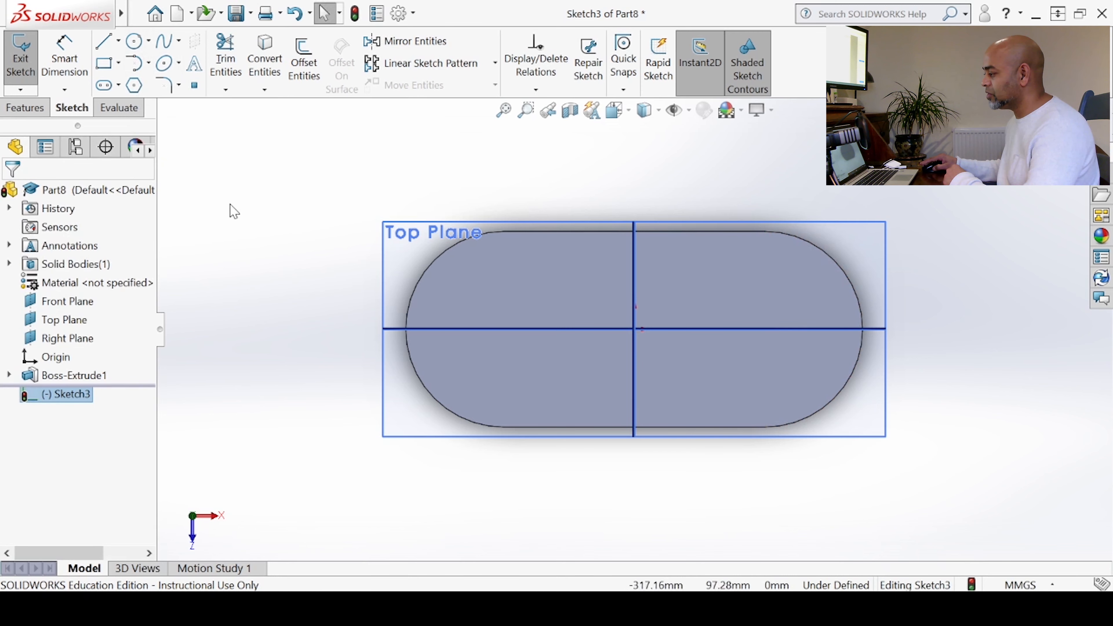
left_click(133, 41)
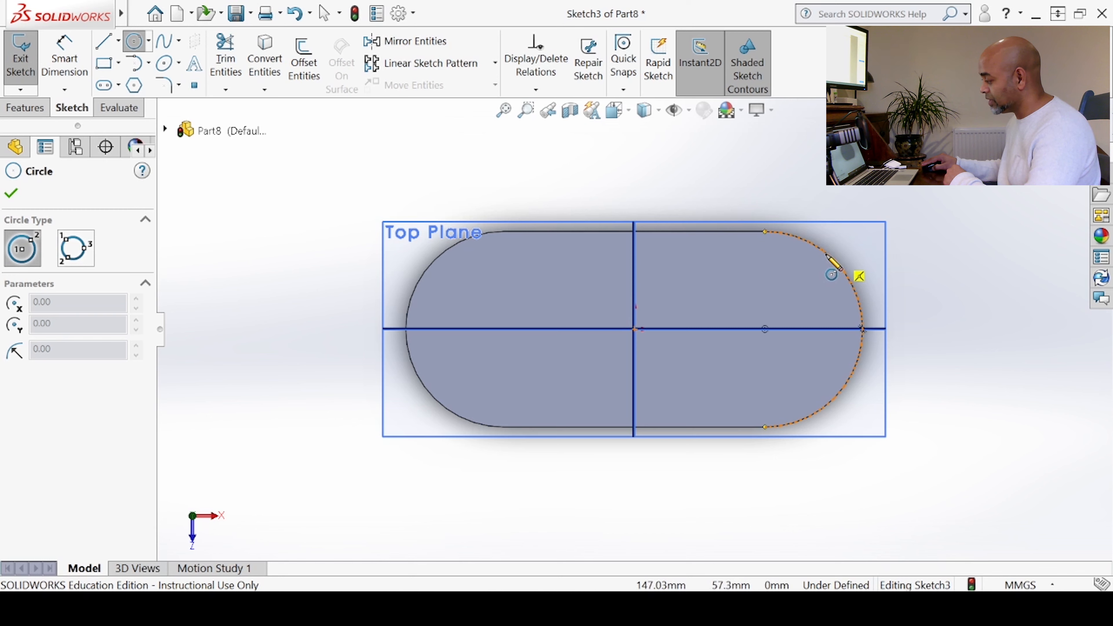
left_click(765, 328)
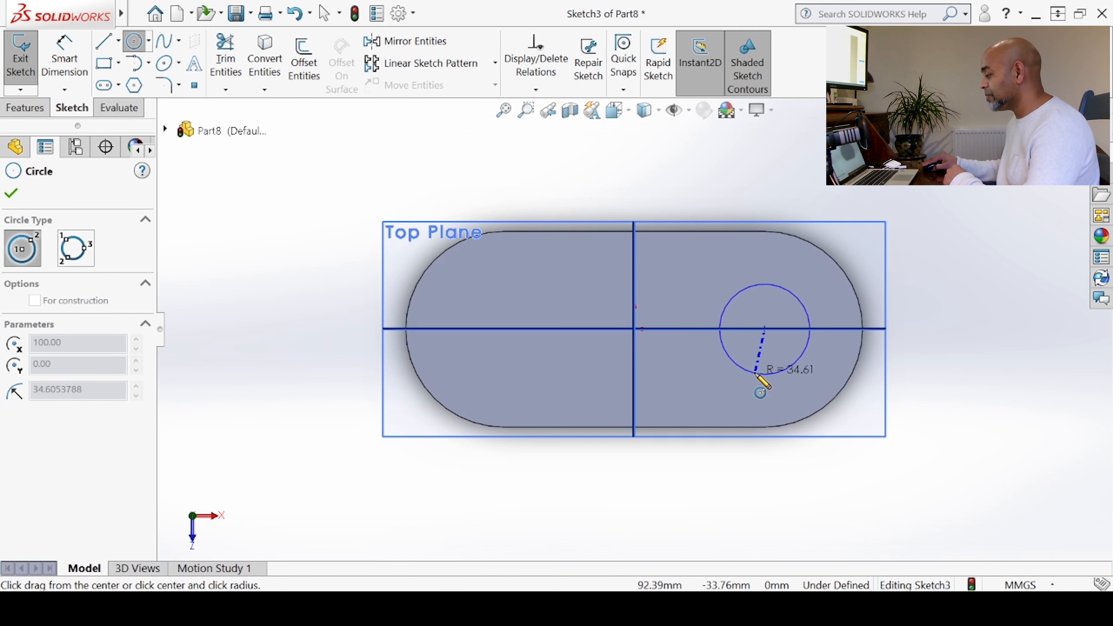
left_click(771, 372)
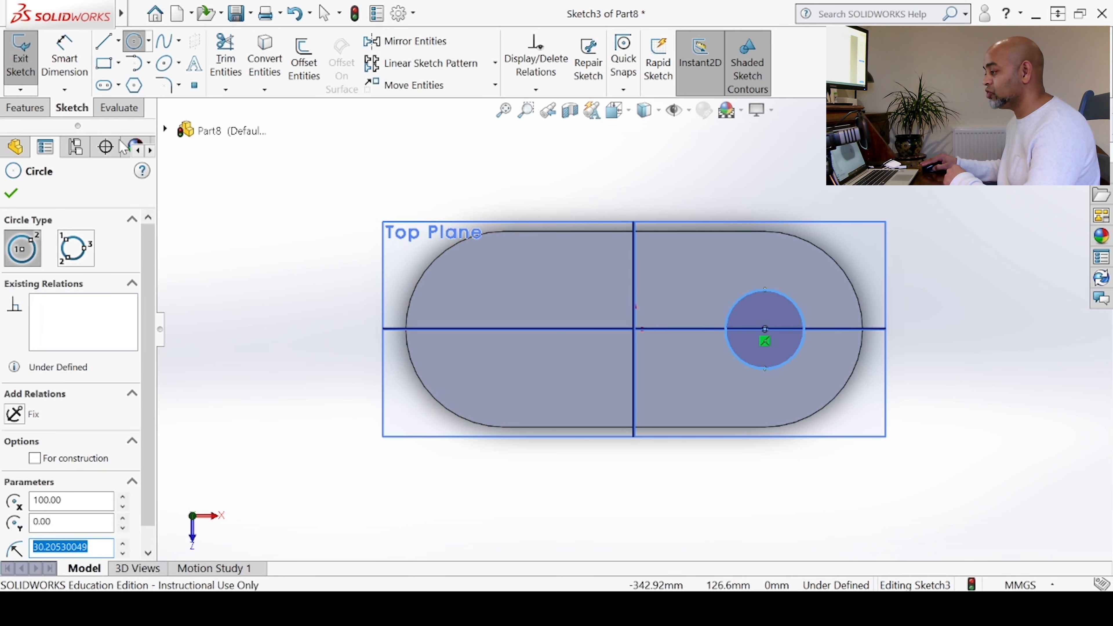
- Dimension the circle's diameter to 60 mm and finish the sketch
left_click(63, 66)
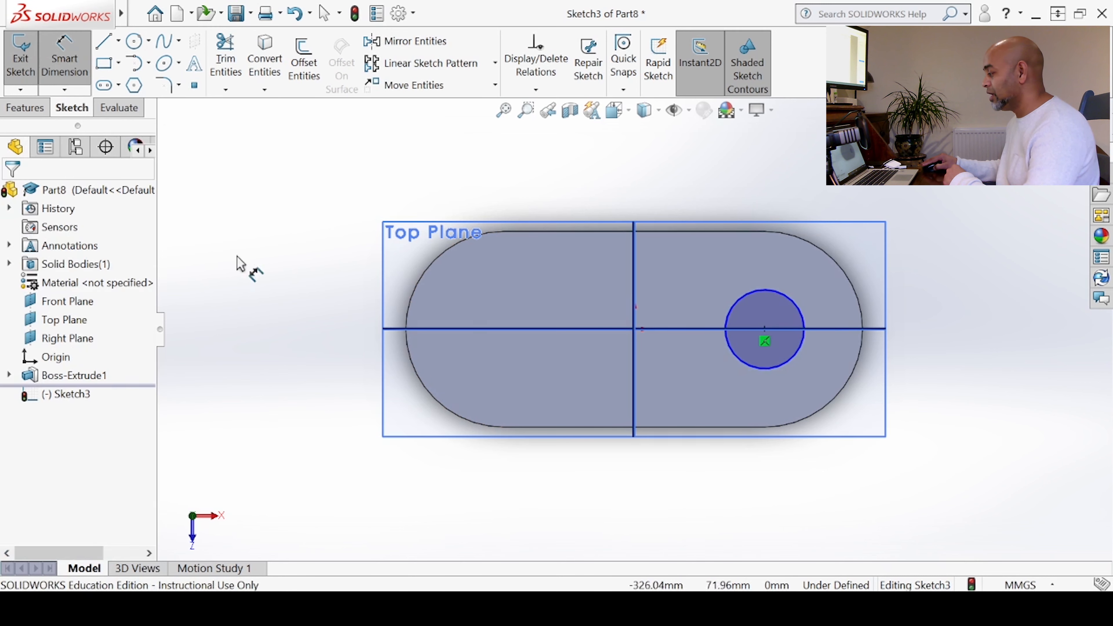
left_click(775, 373)
left_click(942, 334)
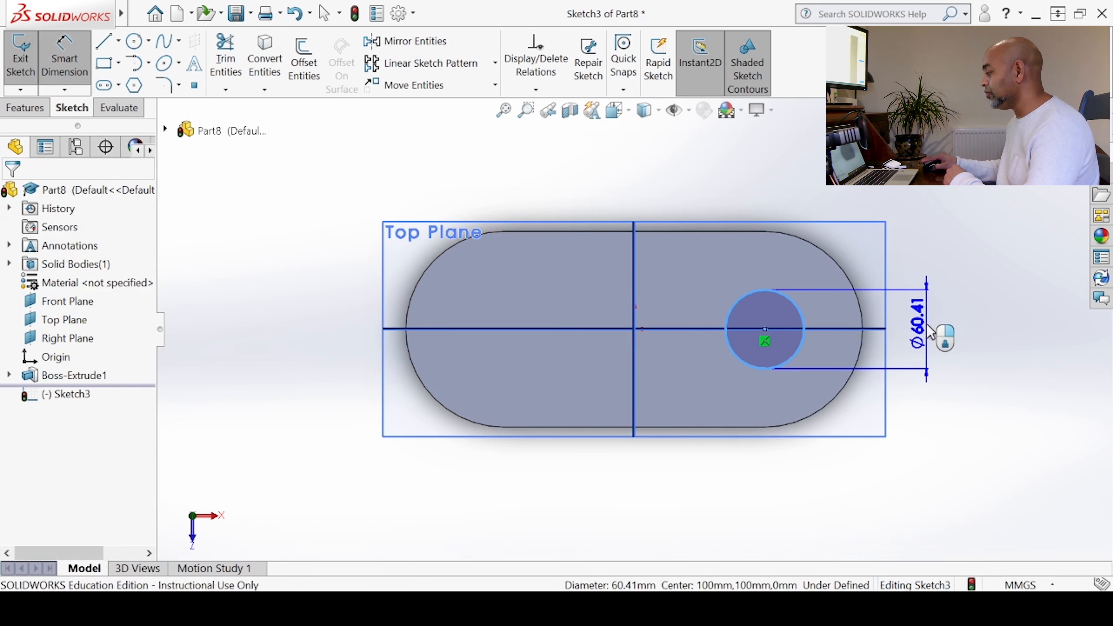
type("60")
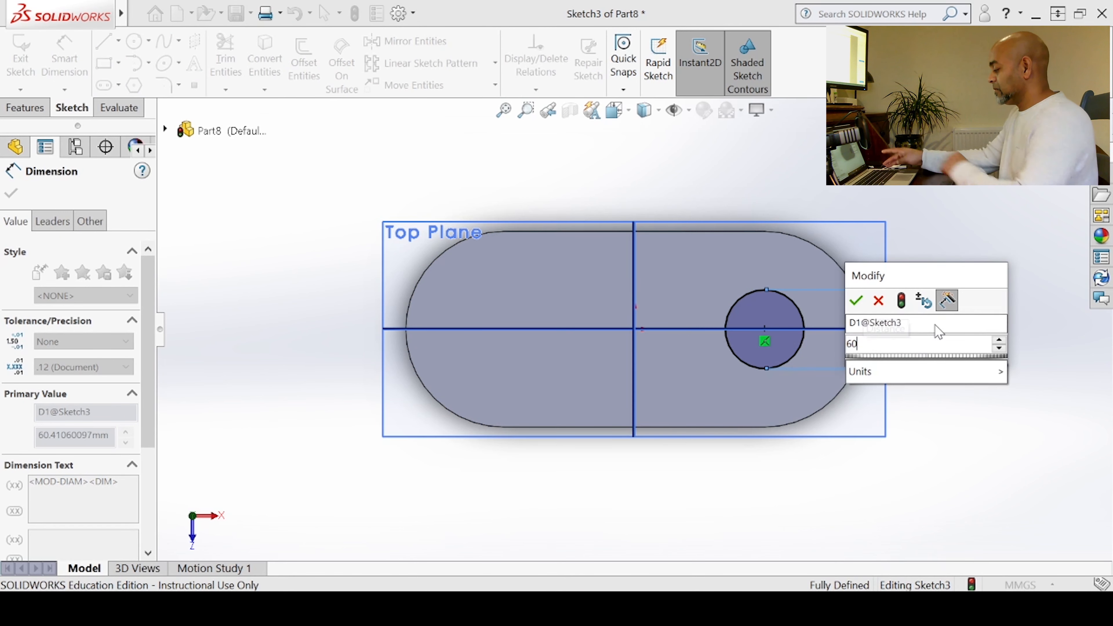
key("Return")
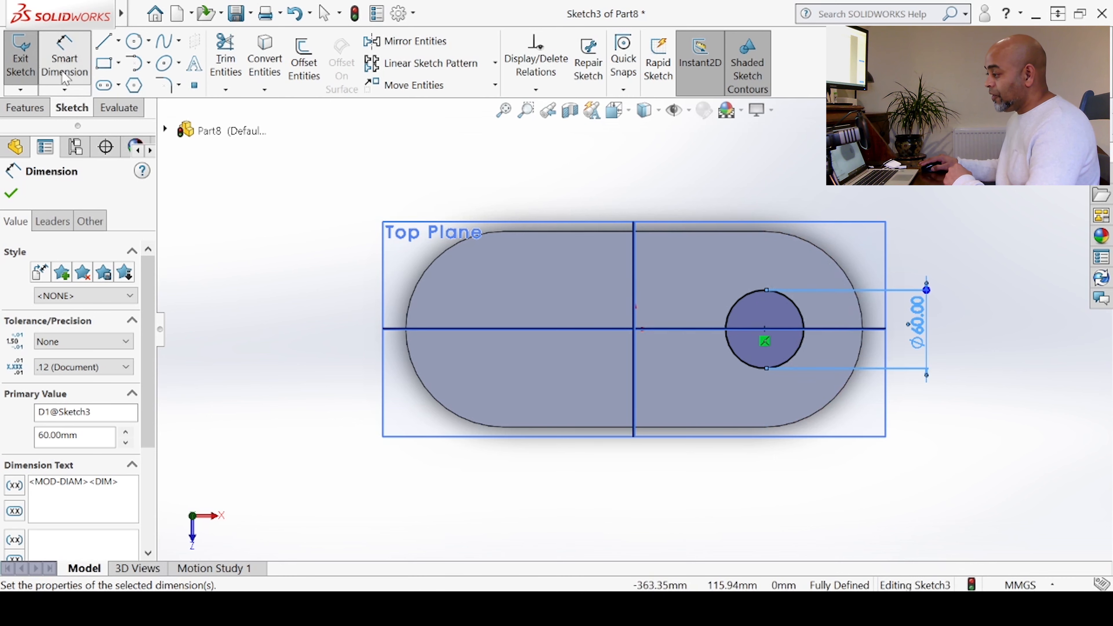
left_click(27, 66)
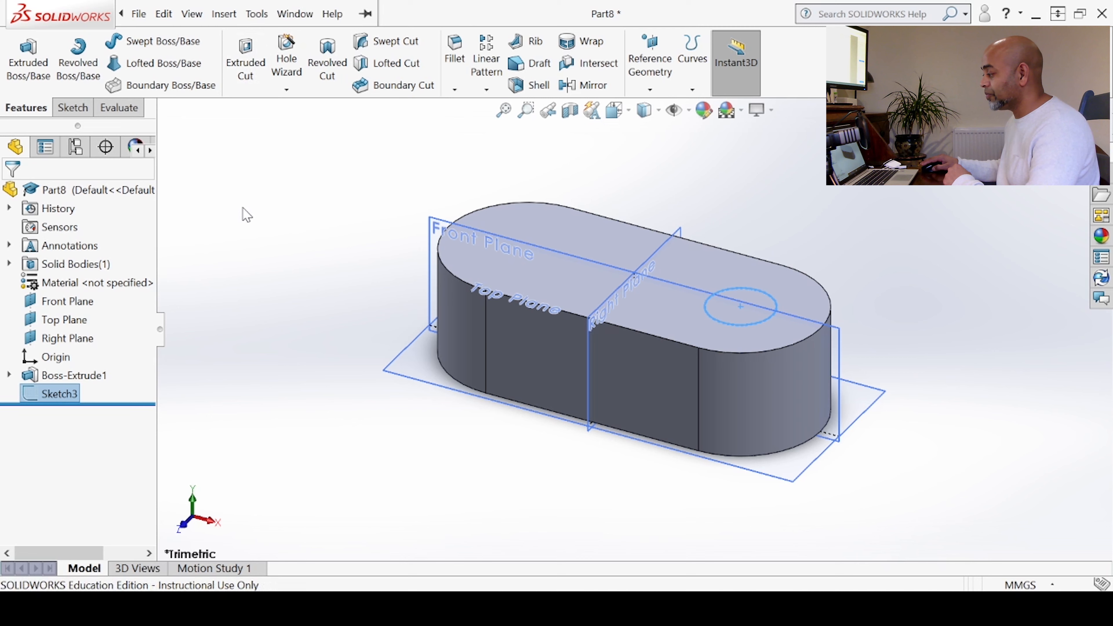
- Start an extruded cut from the circle sketch, beginning at the Sketch Plane with a Blind end condition
left_click(246, 59)
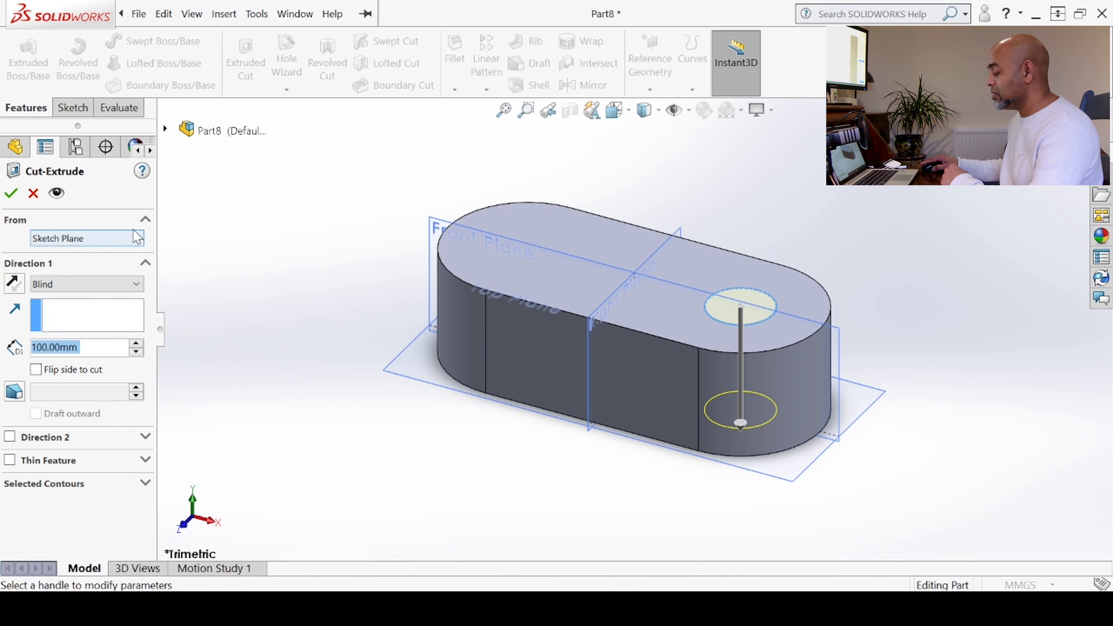
left_click(92, 242)
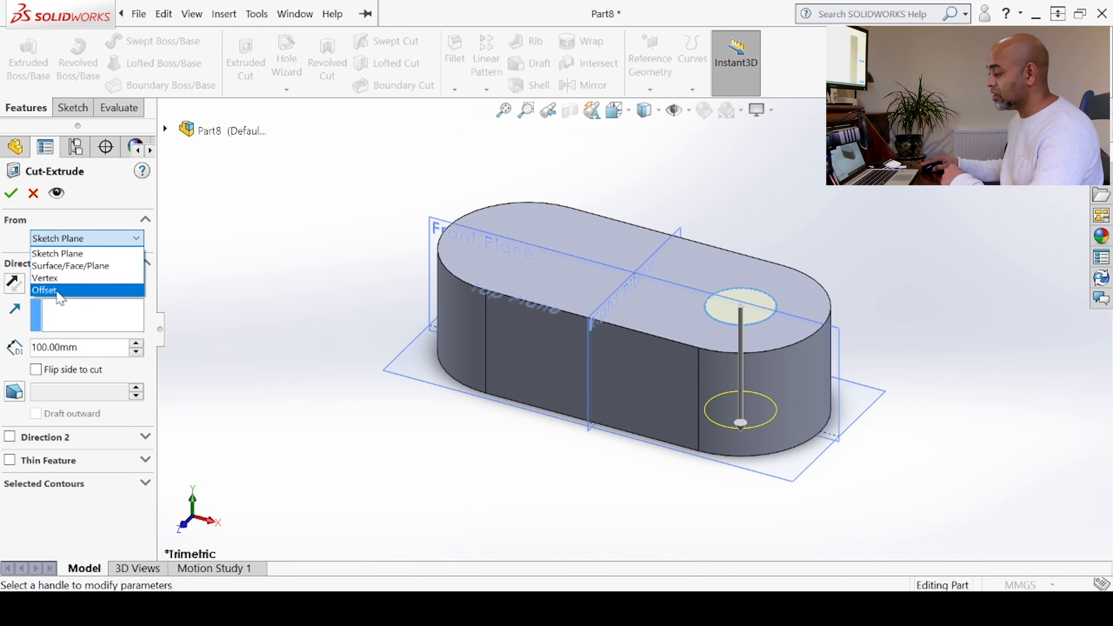
left_click(66, 254)
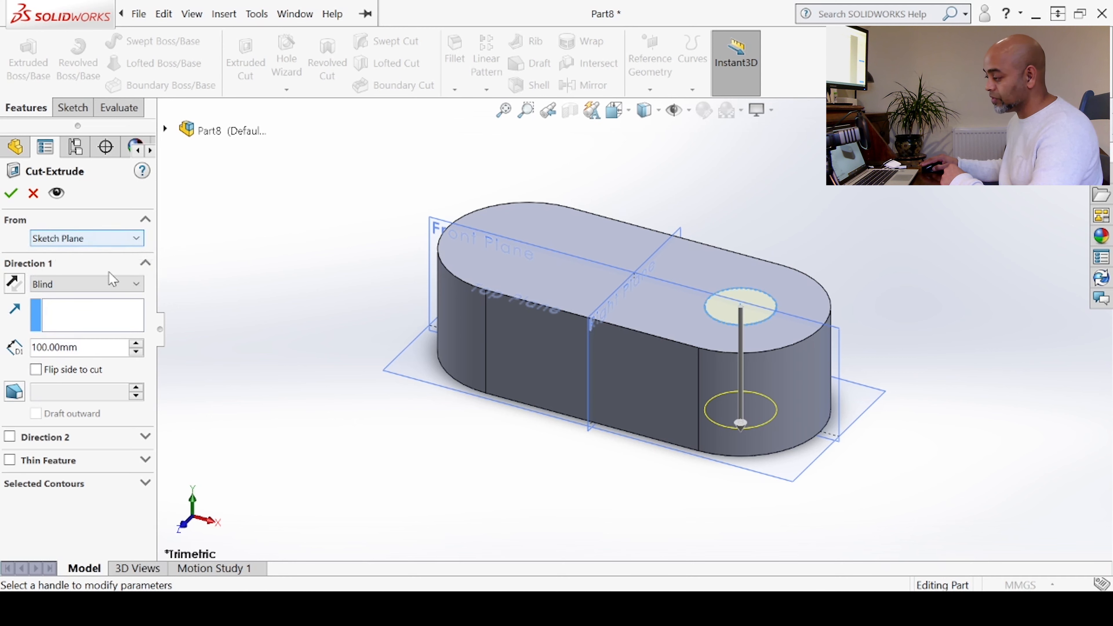
left_click(104, 289)
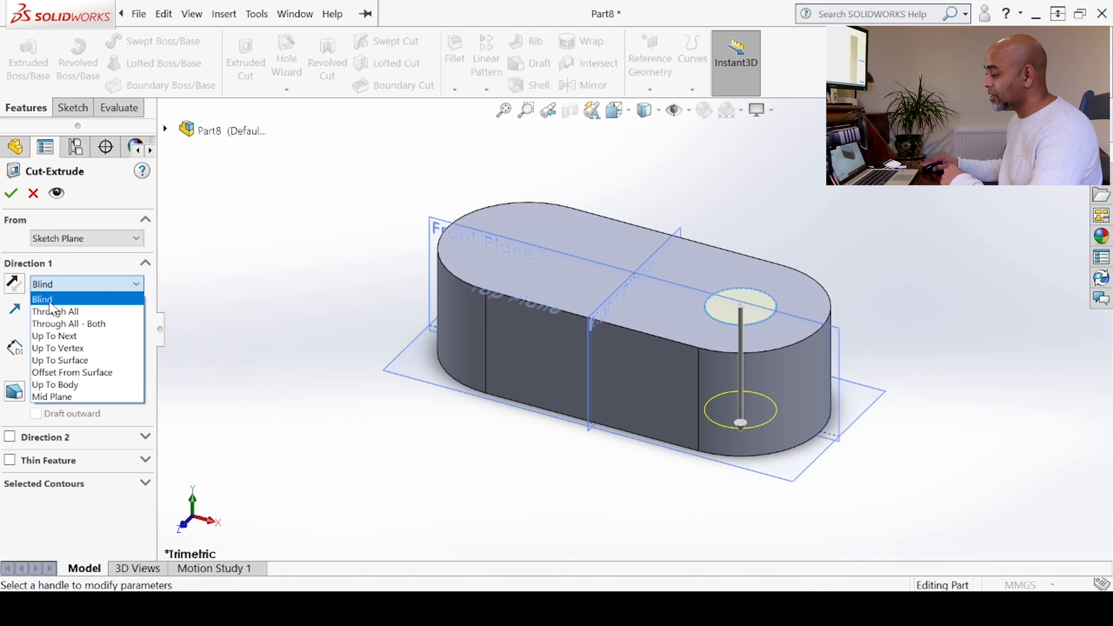
left_click(48, 300)
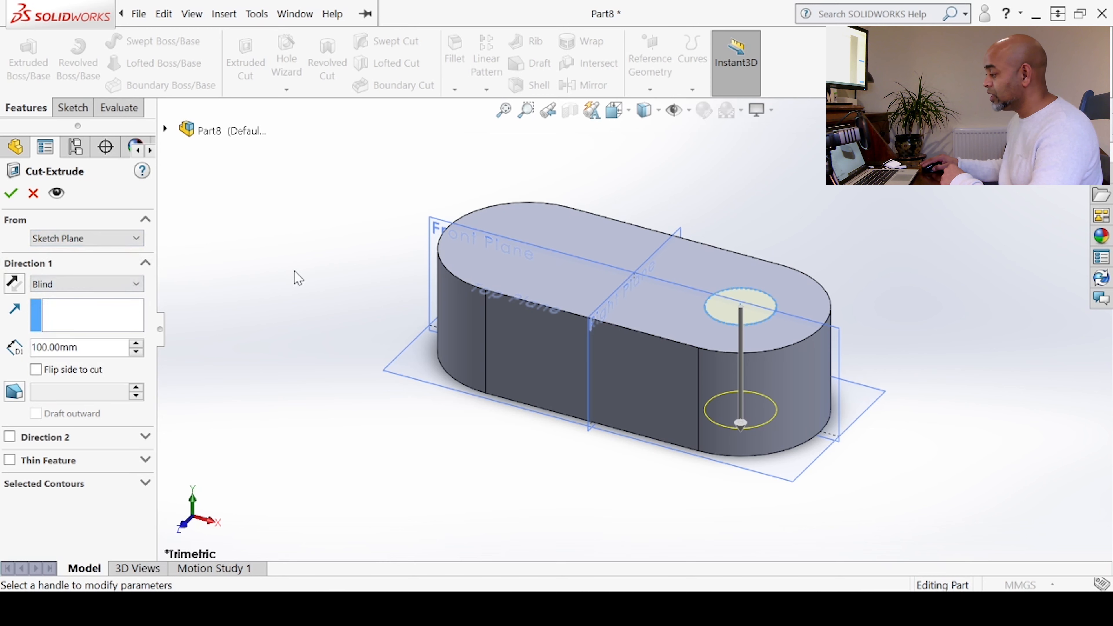
middle_click_drag(391, 395, 357, 342)
middle_click_drag(284, 332, 321, 355)
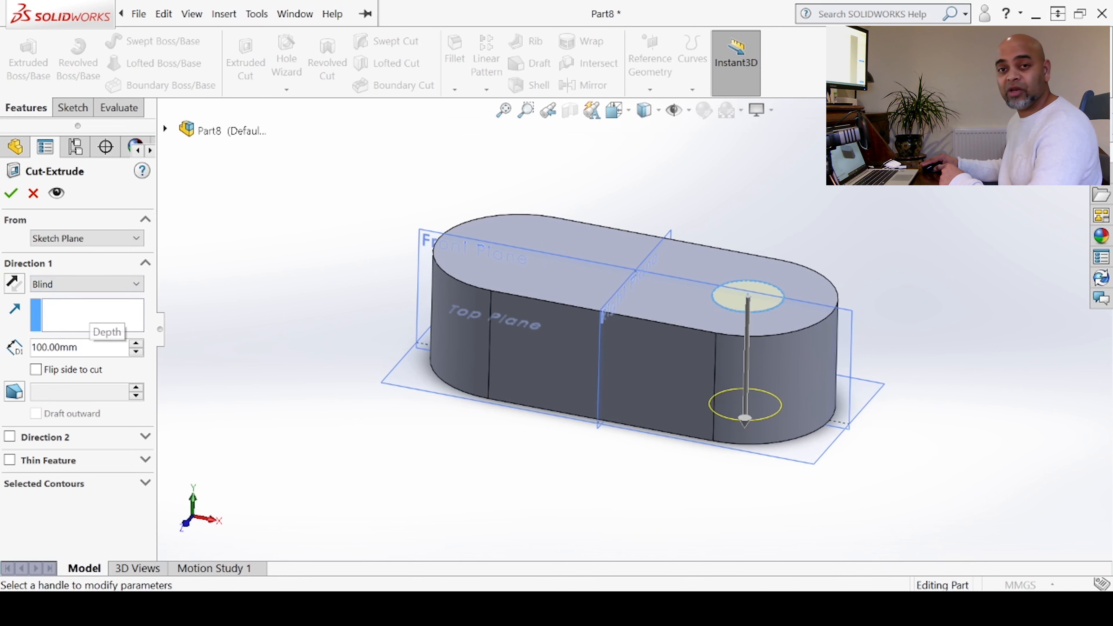
- Set the cut's end condition to Through All and complete the circular hole through the block
left_click(87, 284)
left_click(86, 292)
left_click(86, 292)
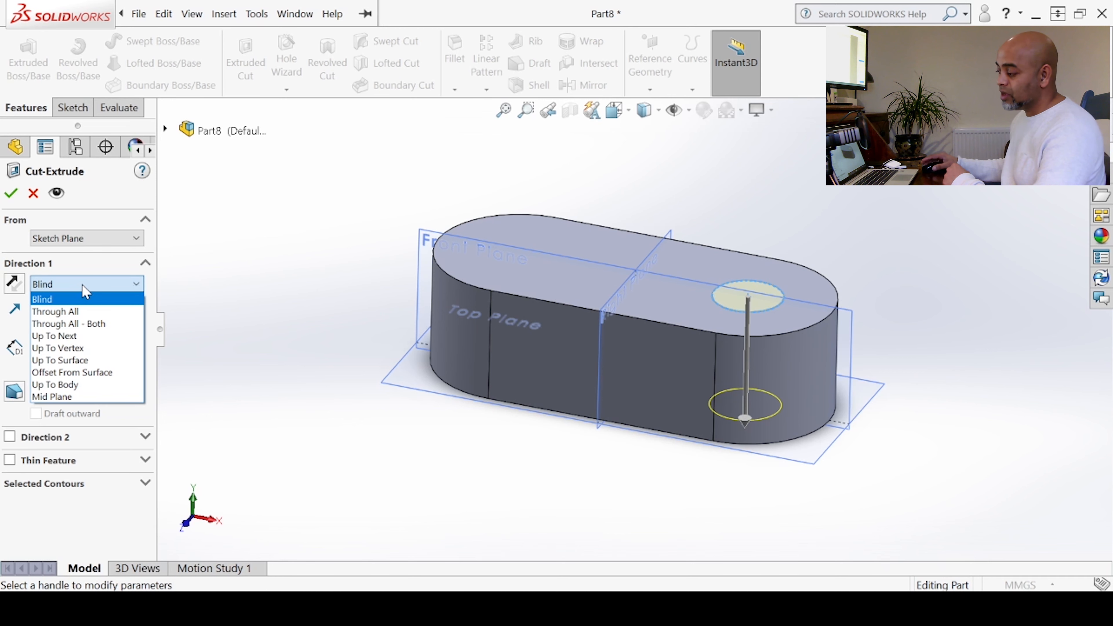
left_click(221, 281)
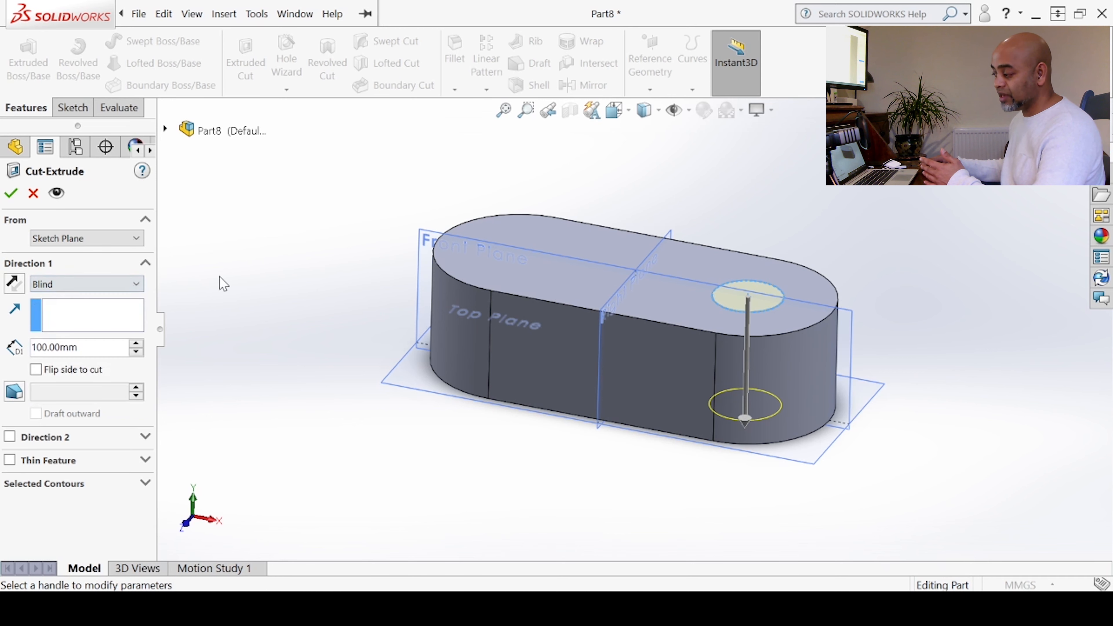
left_click(58, 285)
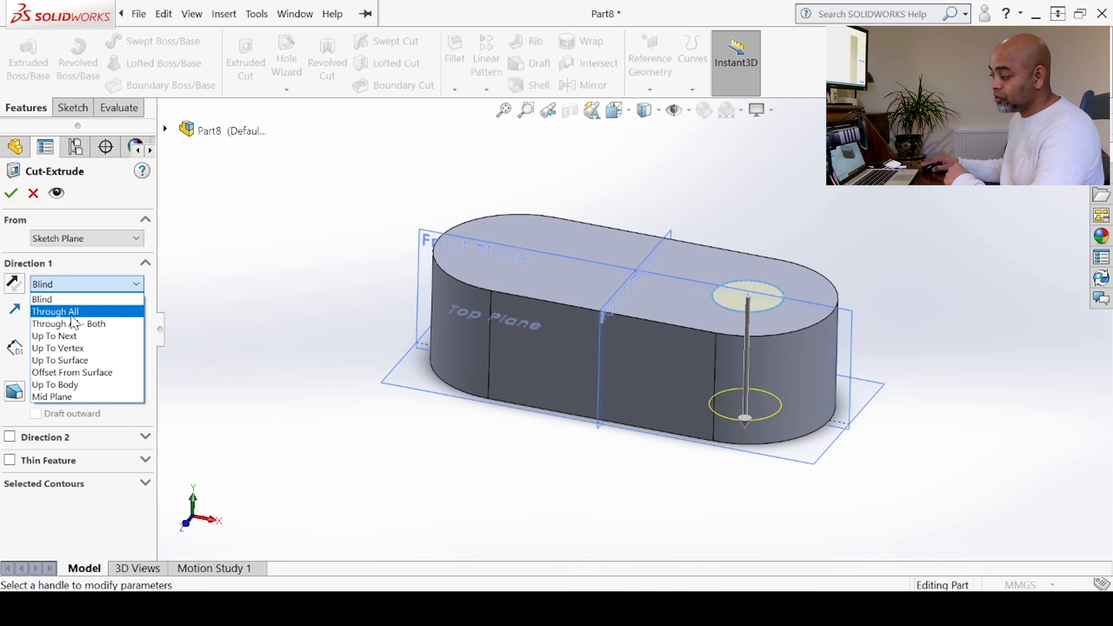
left_click(92, 312)
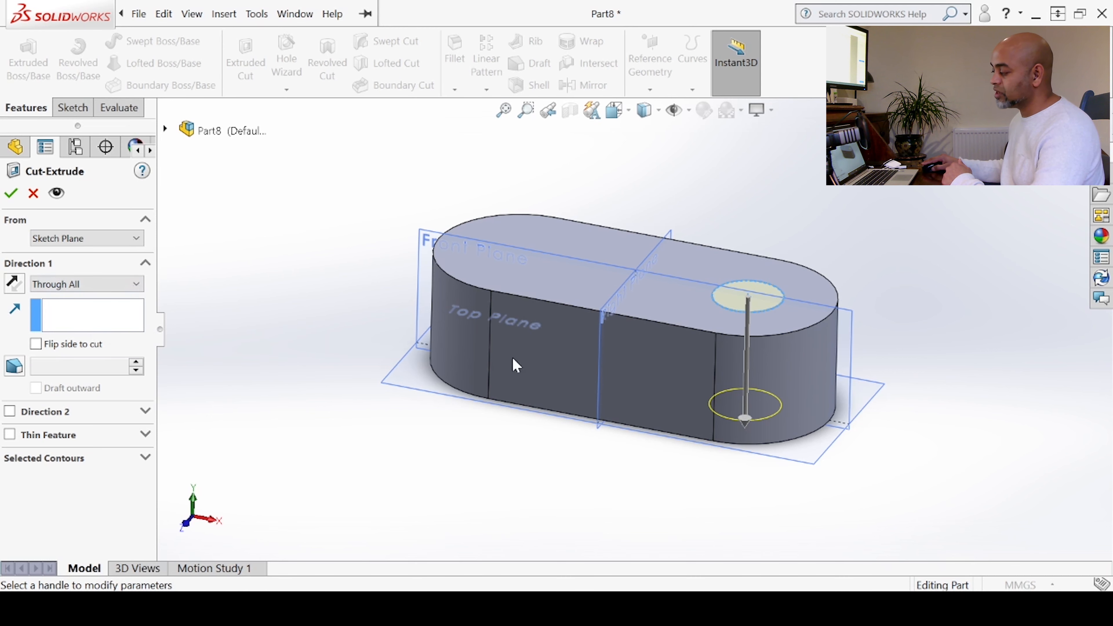
mouse_move(743, 518)
middle_mouse_down()
mouse_move(748, 315)
mouse_move(750, 505)
mouse_move(758, 495)
mouse_move(715, 416)
mouse_move(736, 517)
middle_mouse_up()
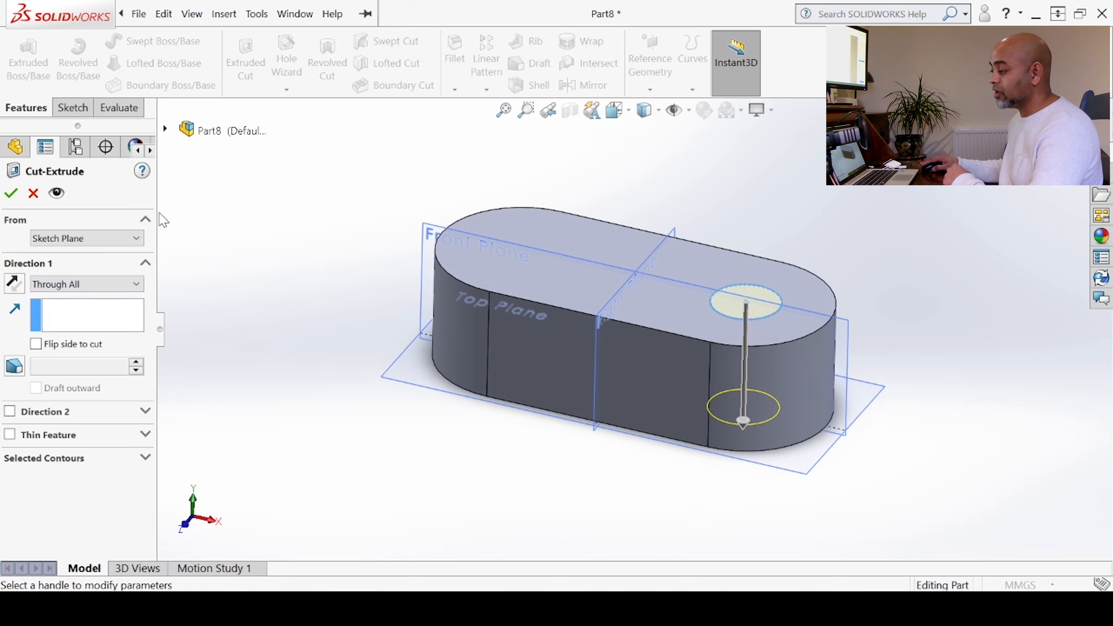
left_click(12, 194)
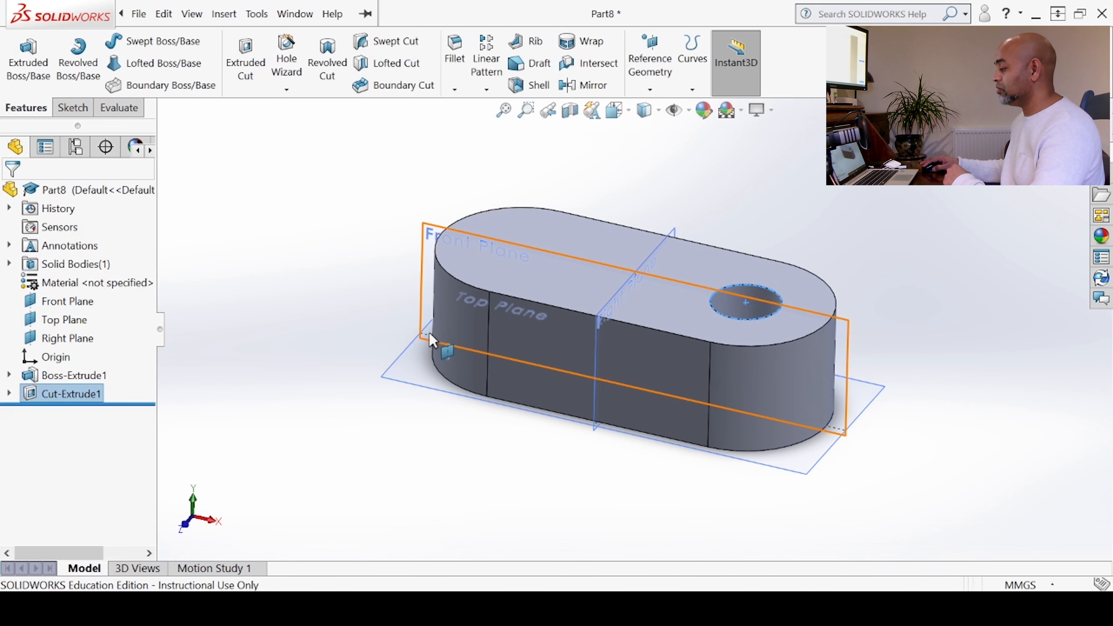
- Inspect the hole's interior with a section view along the Front Plane and return to the unsectioned model
left_click(429, 346)
left_click(306, 398)
middle_click_drag(330, 490, 410, 327)
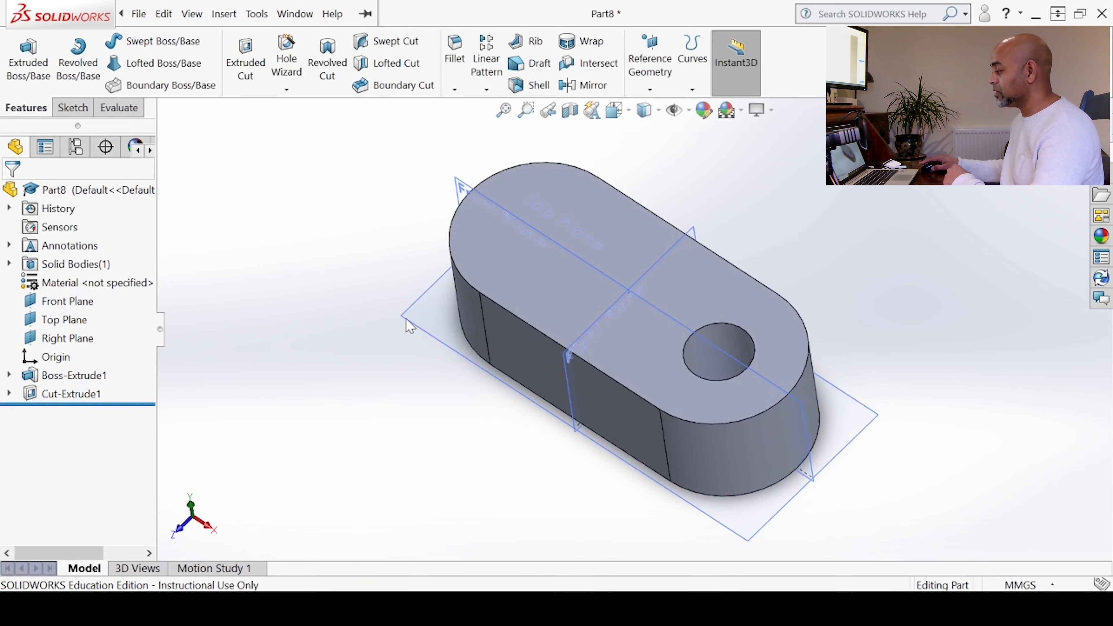
left_click(569, 109)
left_click(11, 193)
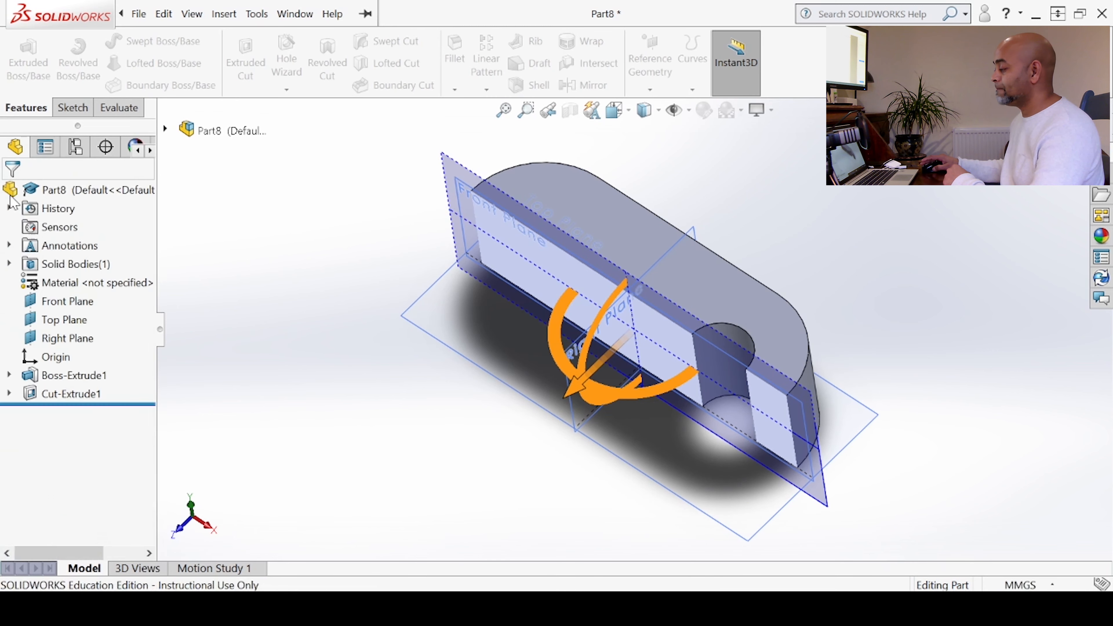
key("ctrl+5")
middle_click_drag(441, 370, 470, 535)
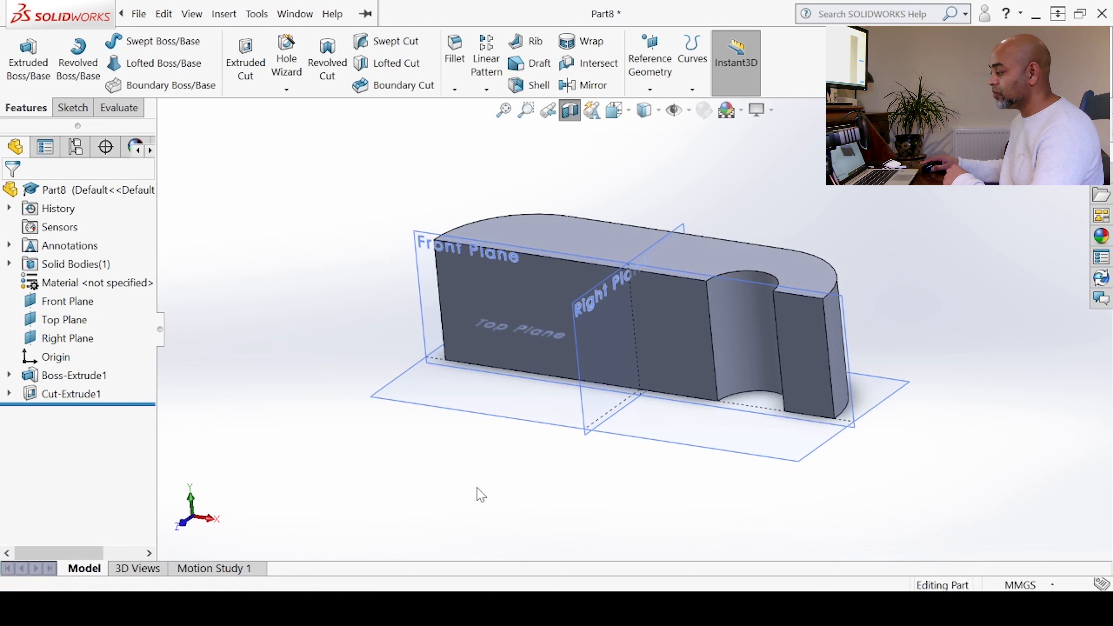
left_click(570, 111)
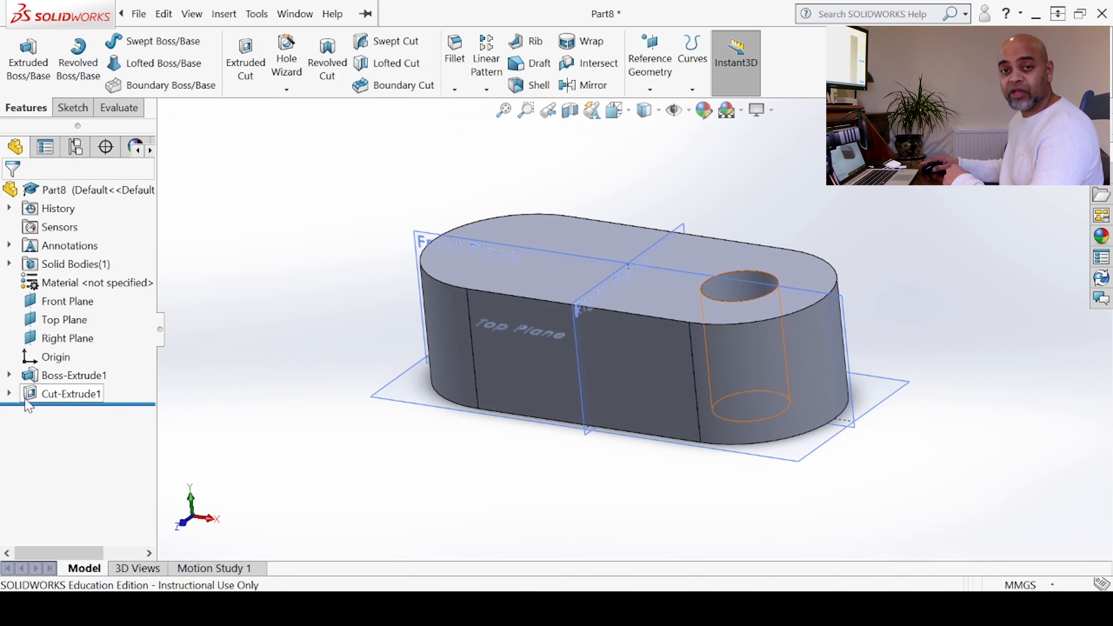
- Reopen the hole cut's sketch for editing and view it face-on
left_click(58, 394)
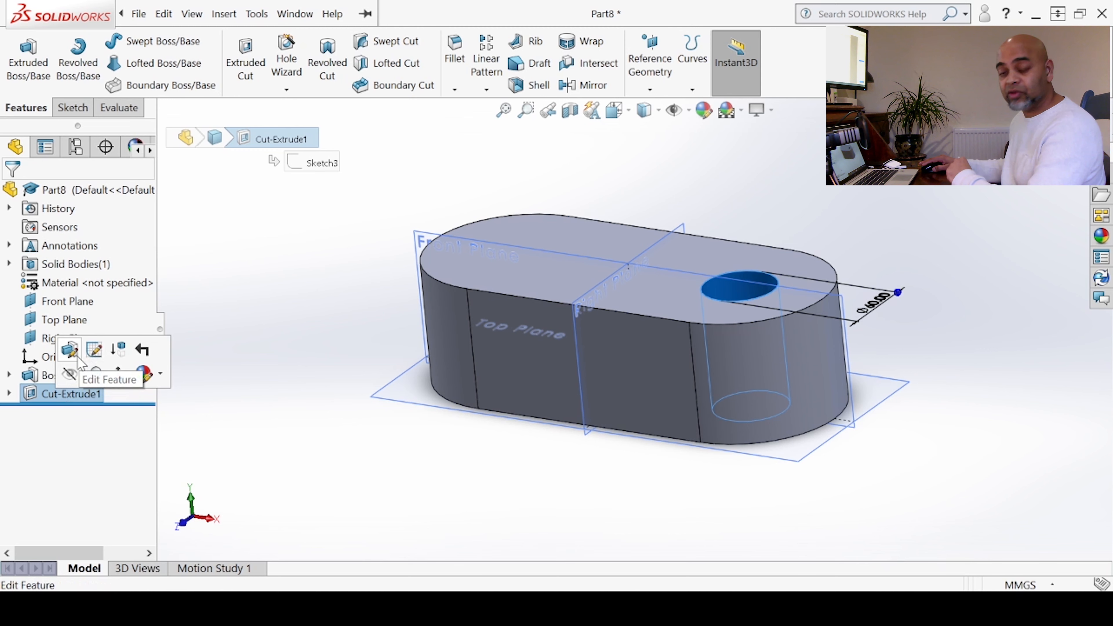
left_click(95, 355)
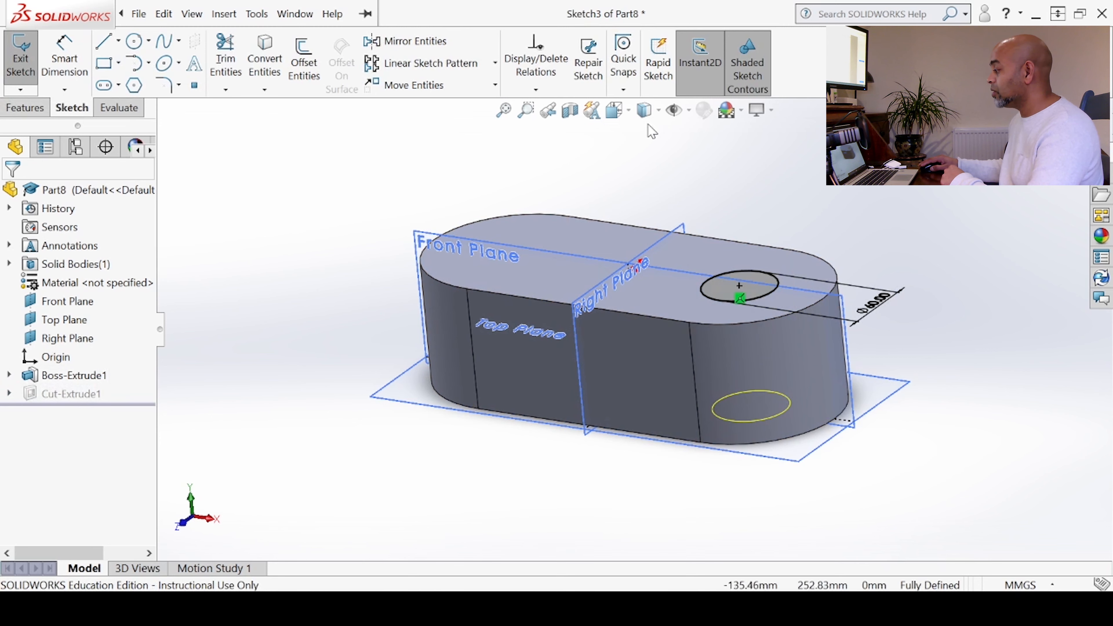
left_click(629, 115)
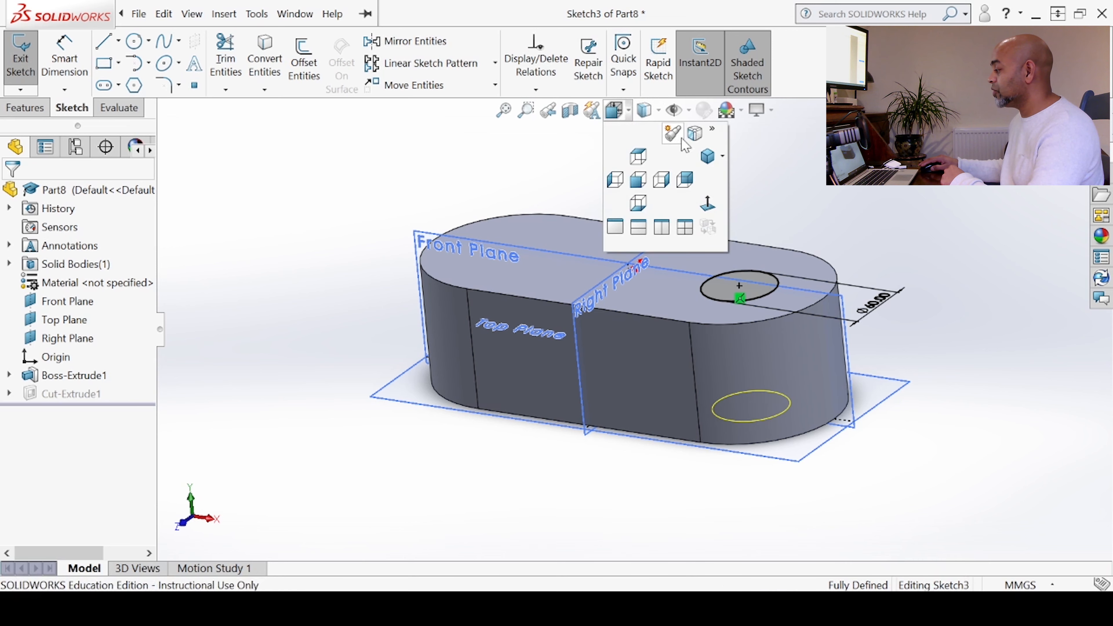
left_click(710, 204)
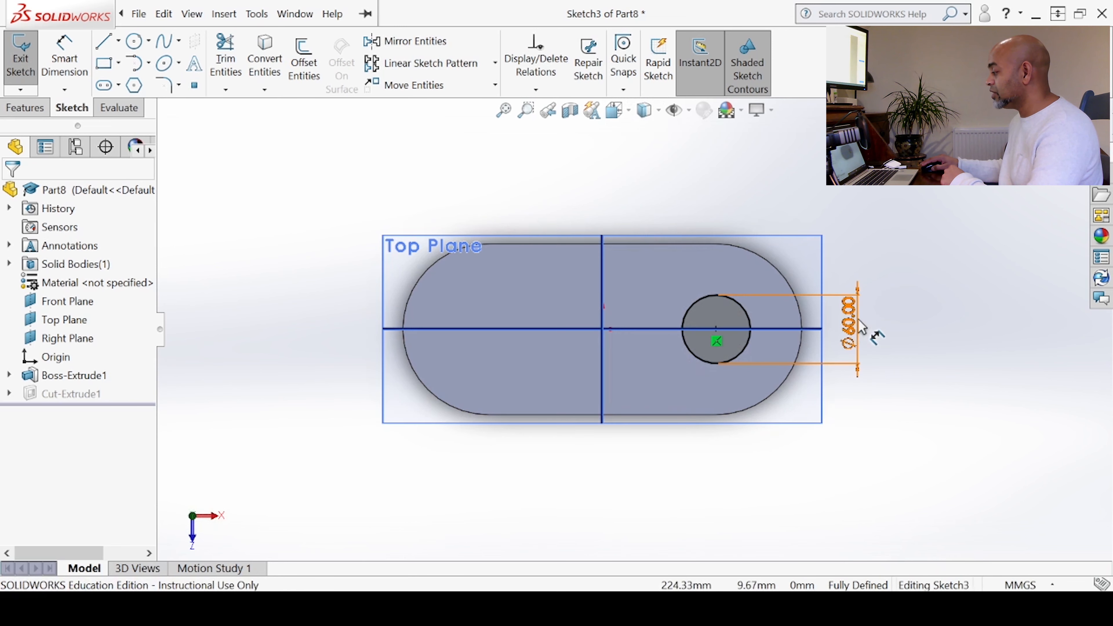
- Set the hole circle's diameter to 80 mm and exit the sketch to rebuild the cut
double_click(853, 327)
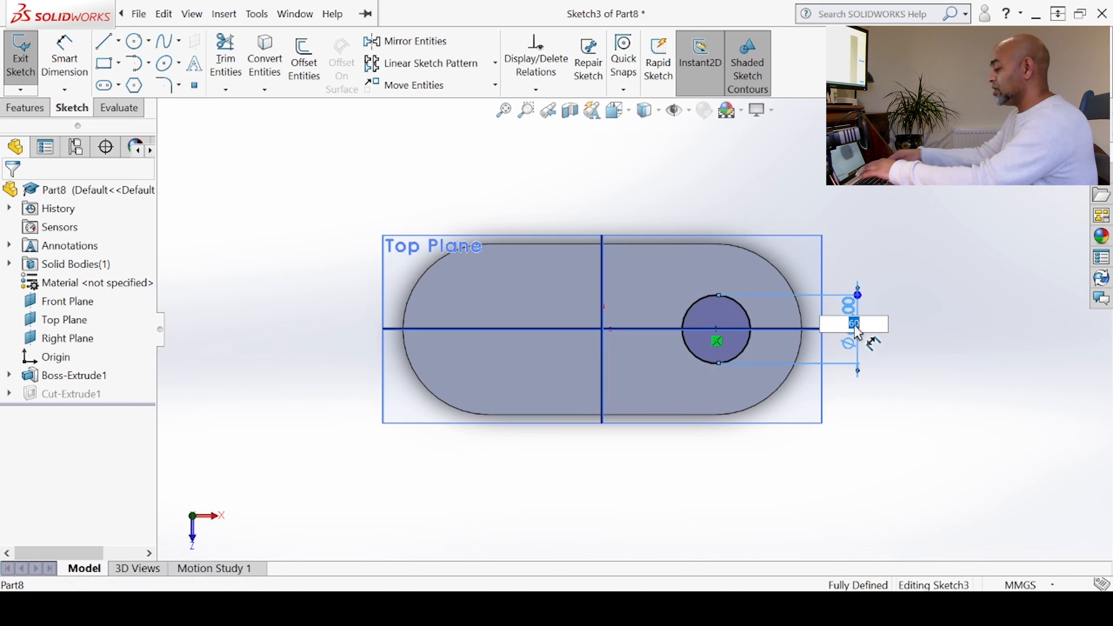
type("65")
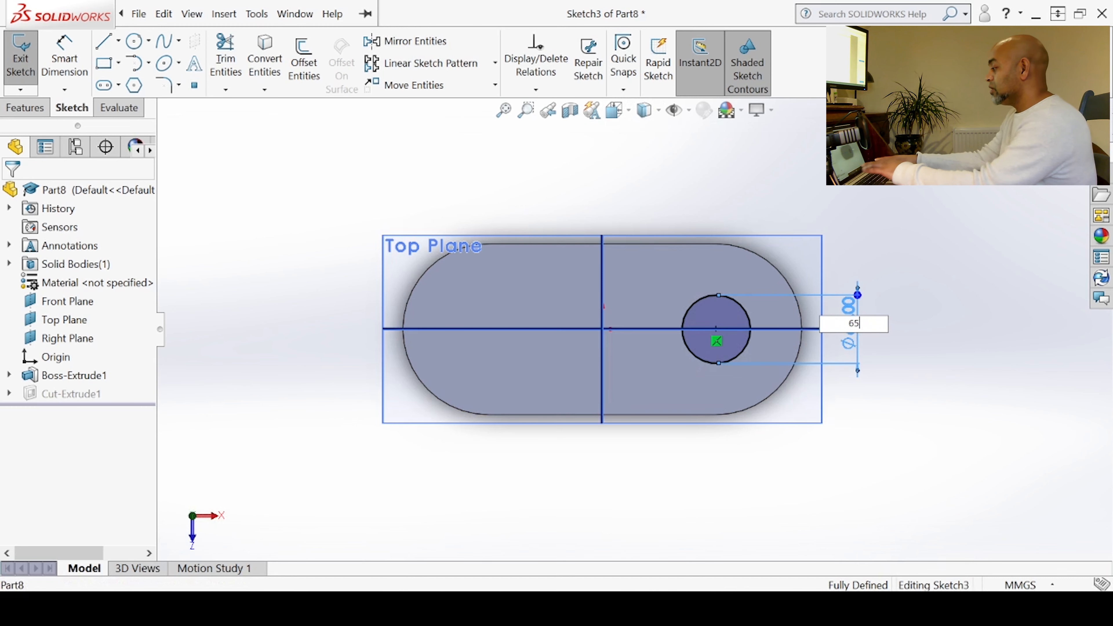
key("BackSpace")
key("BackSpace")
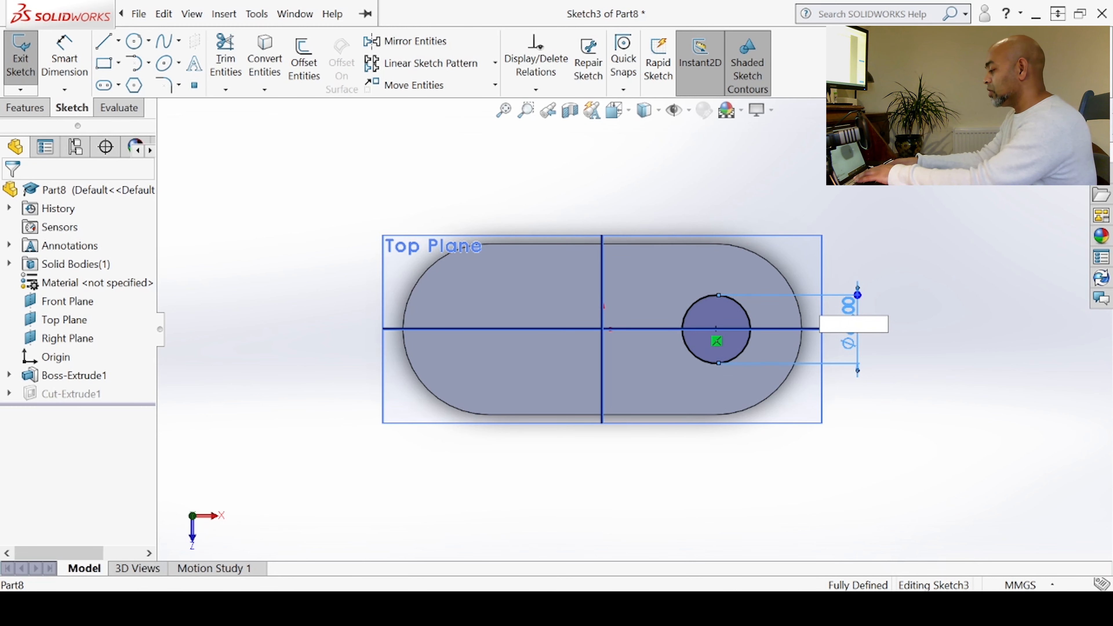
type("444")
key("BackSpace")
key("BackSpace")
key("BackSpace")
type("80")
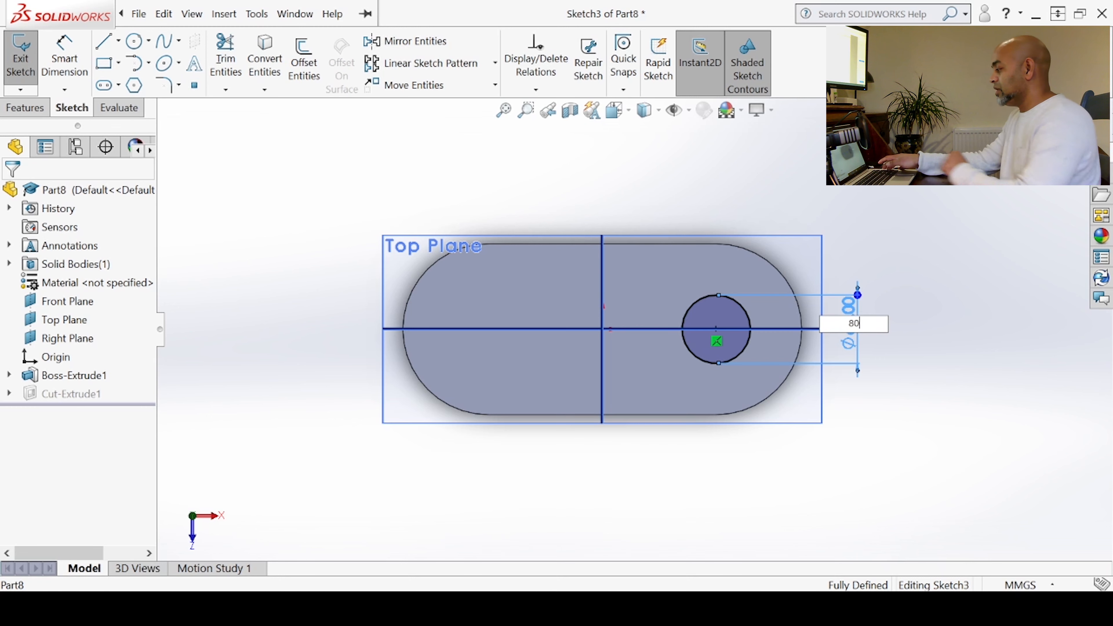
key("Return")
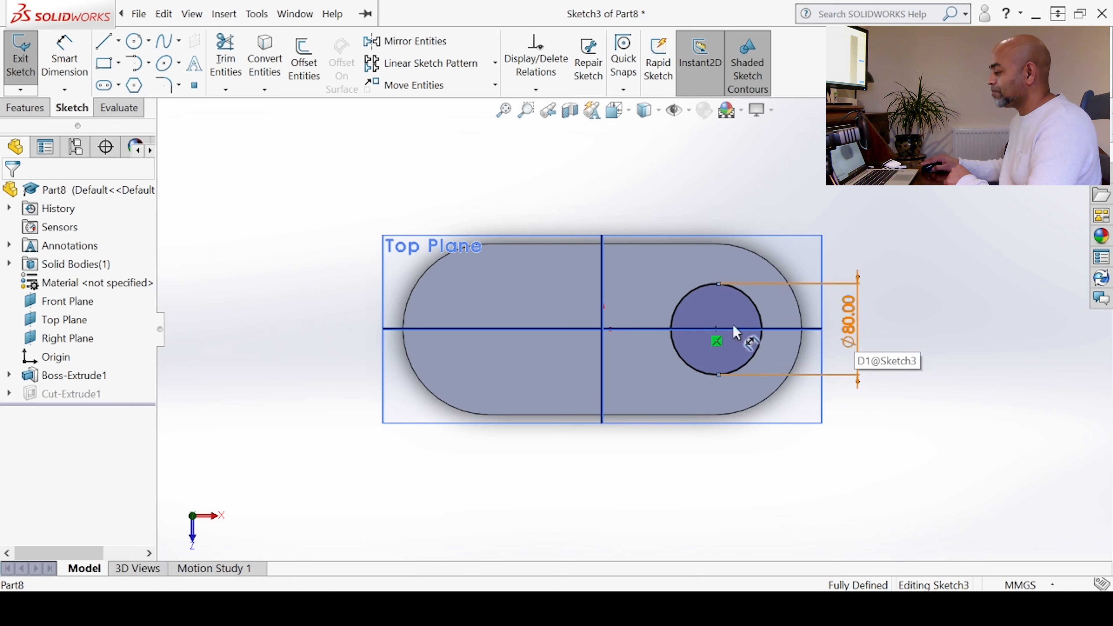
left_click(19, 58)
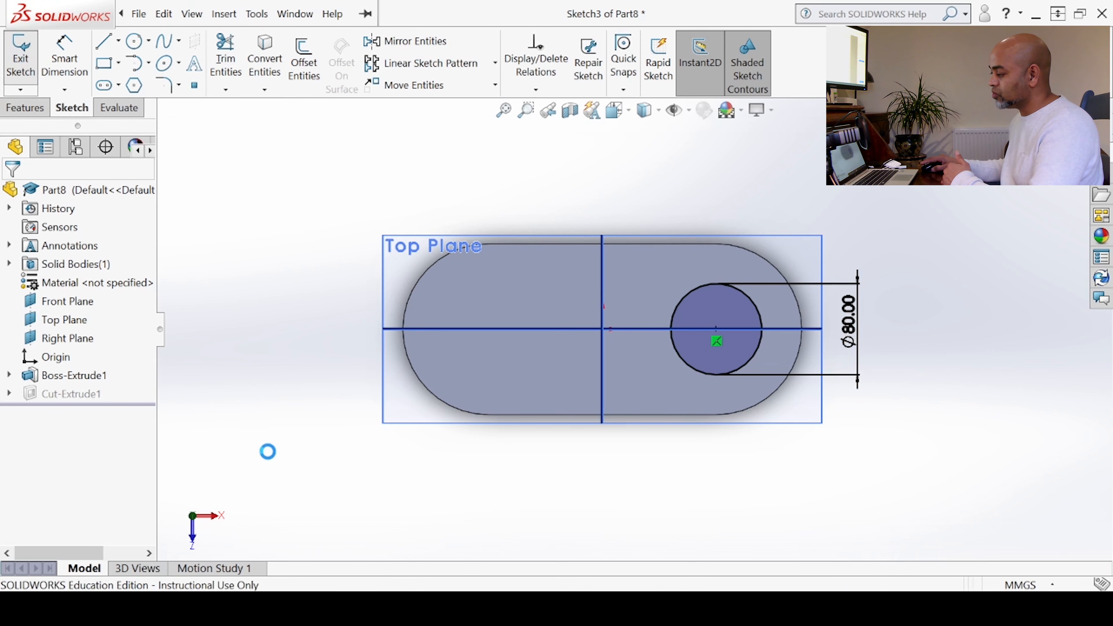
middle_click_drag(295, 455, 389, 304)
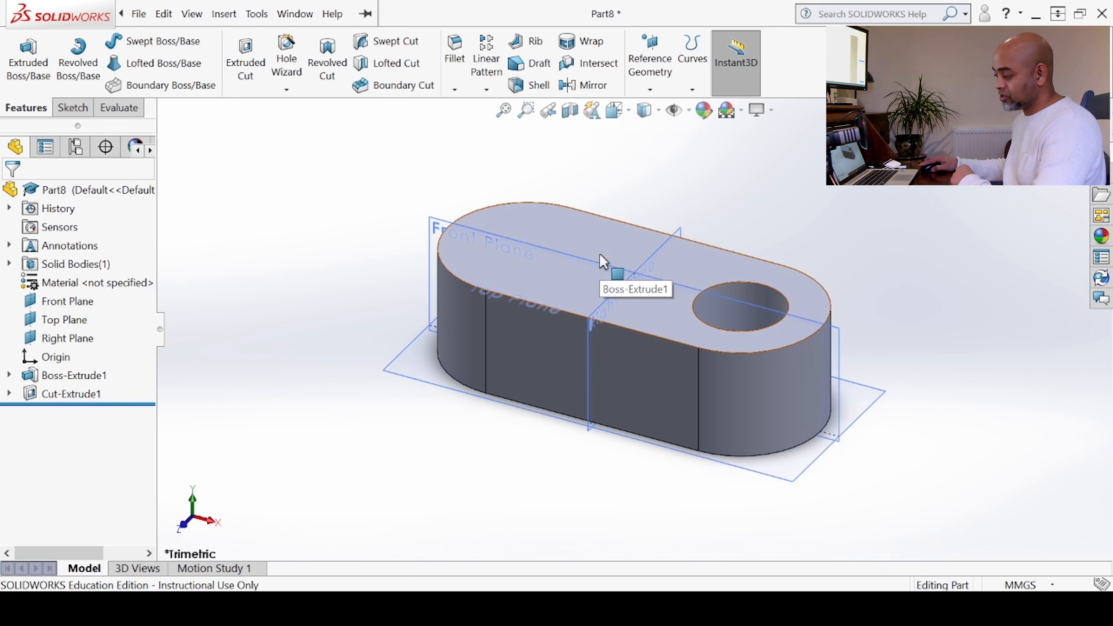
- Reopen the base extrusion's slot sketch for editing and view it normal to the sketch plane
right_click(52, 381)
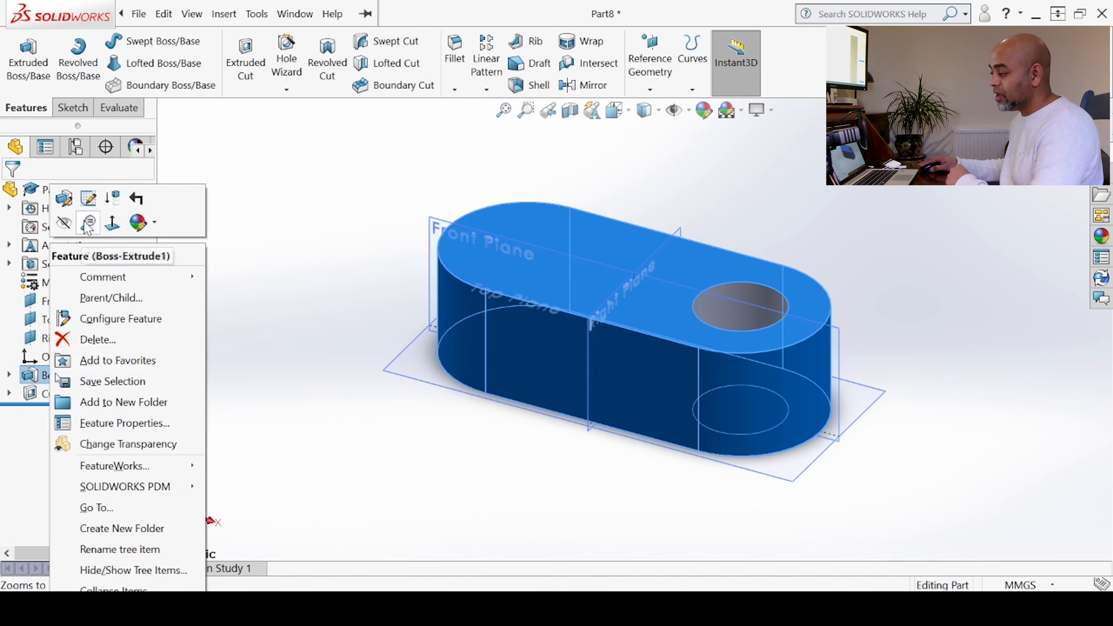
left_click(89, 200)
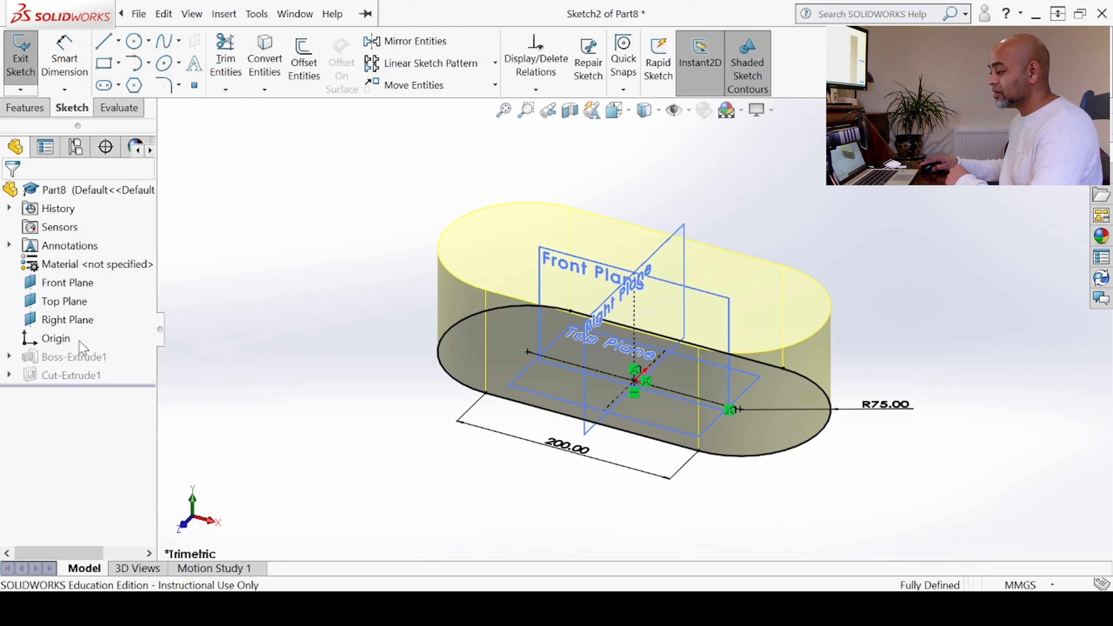
left_click(629, 112)
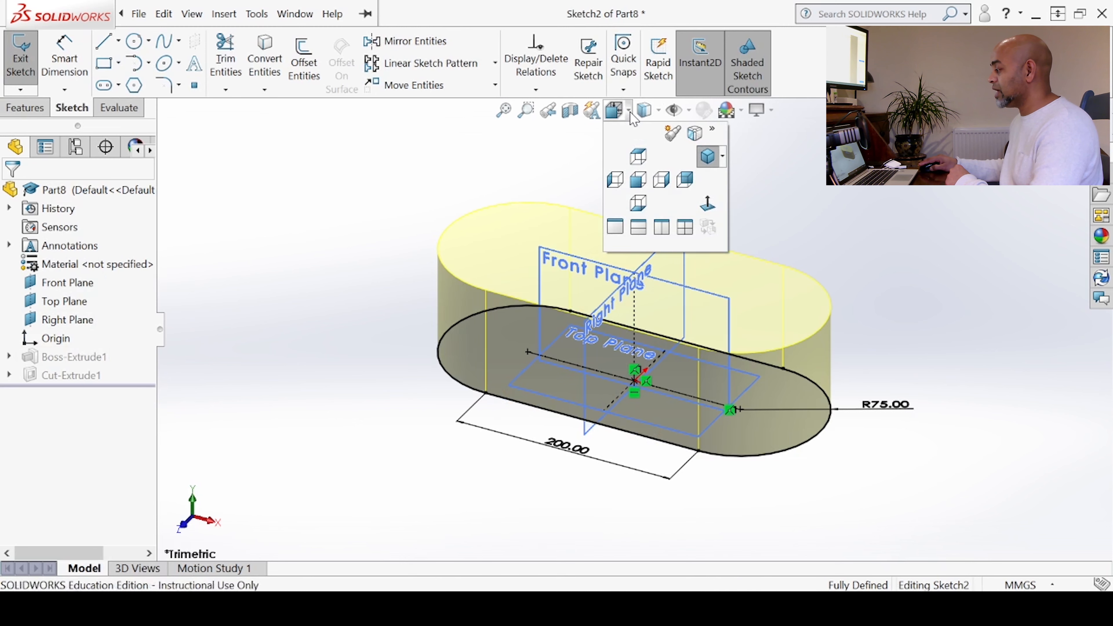
left_click(658, 110)
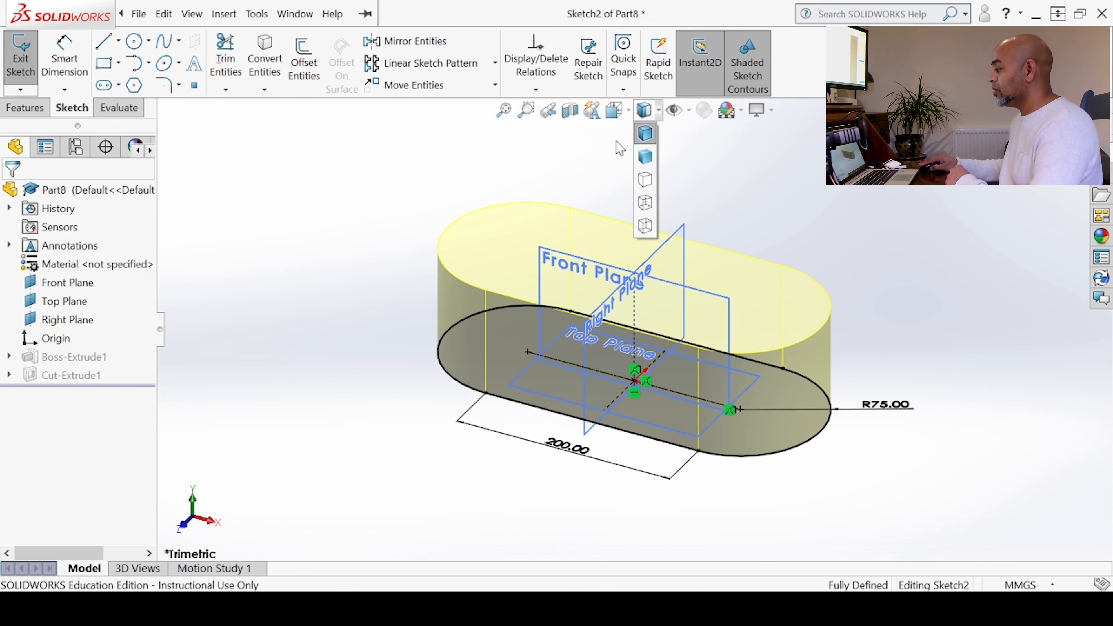
left_click(628, 111)
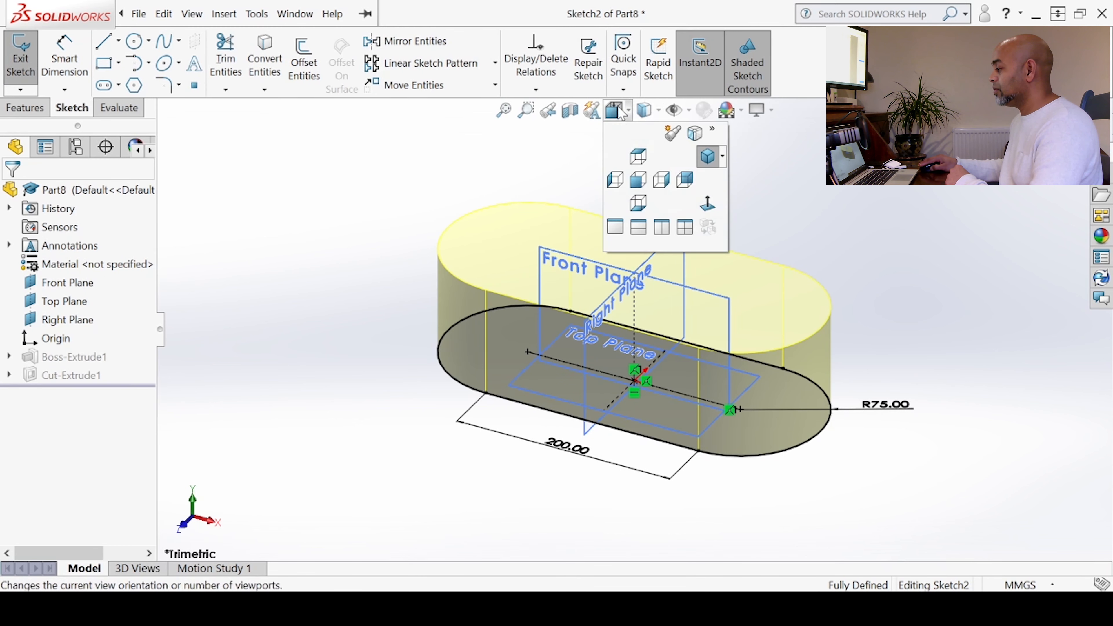
left_click(706, 207)
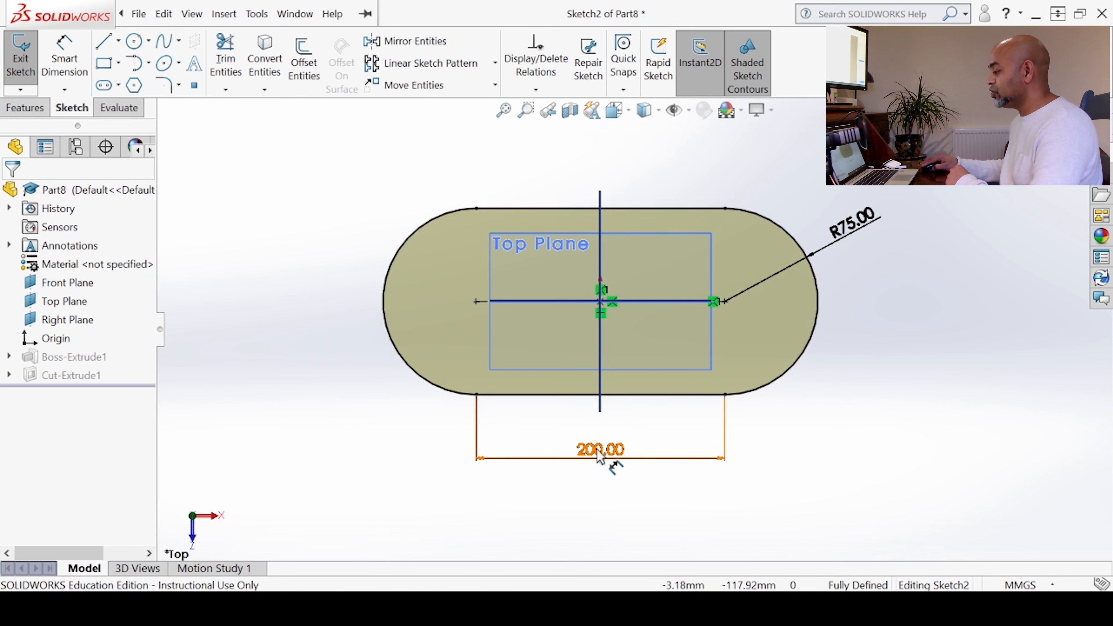
- Set the slot's straight length to 250 mm and exit the sketch to rebuild the block
double_click(600, 452)
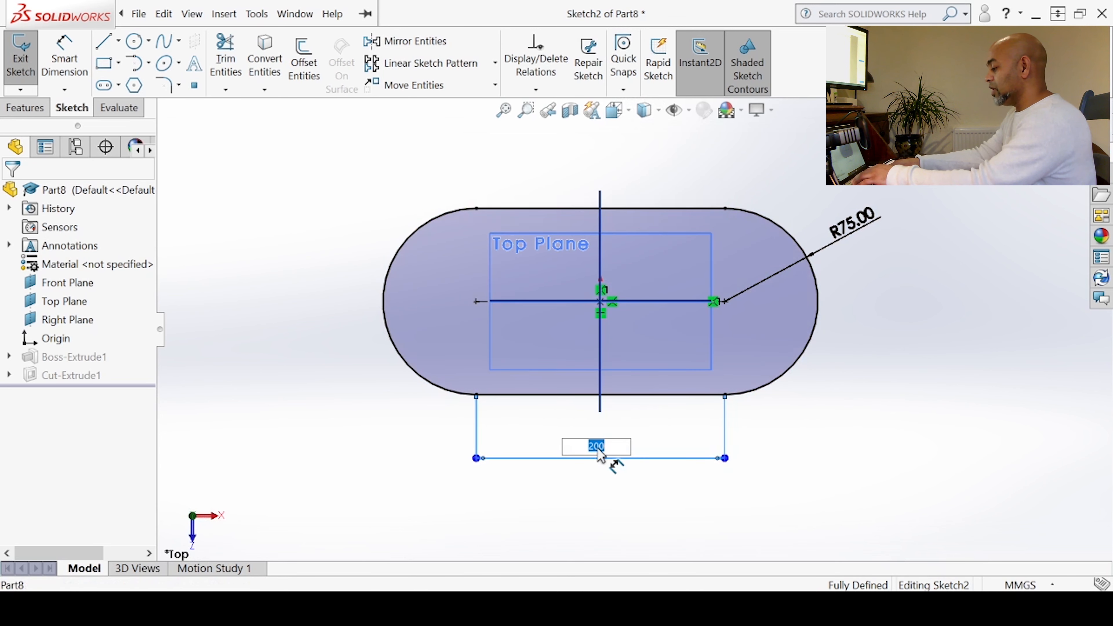
type("250")
key("Return")
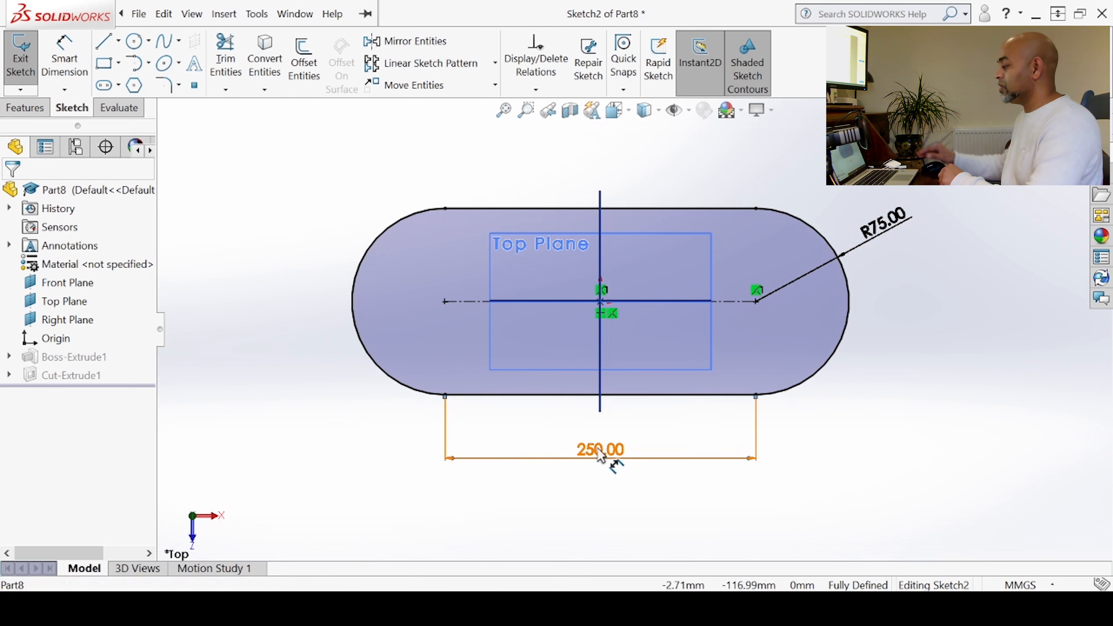
left_click(22, 66)
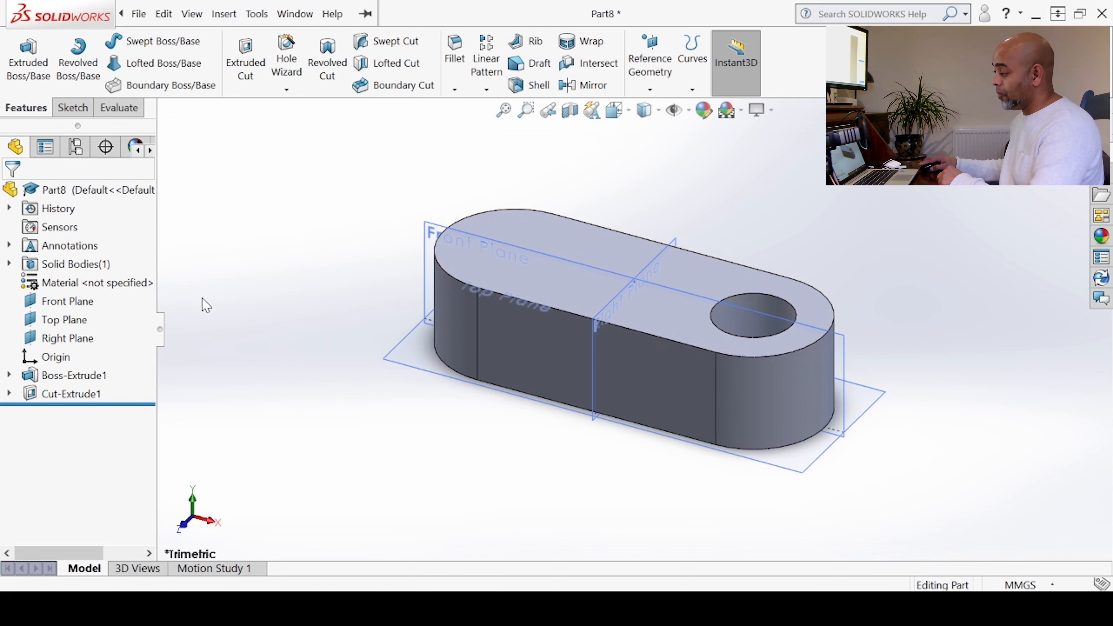
left_click(256, 13)
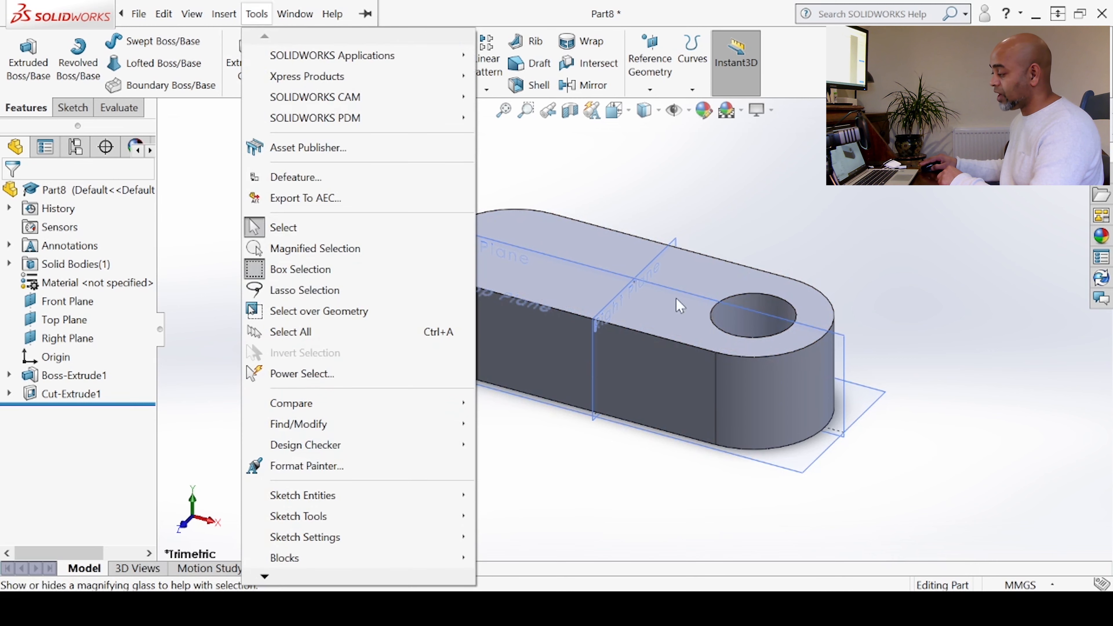
key("Escape")
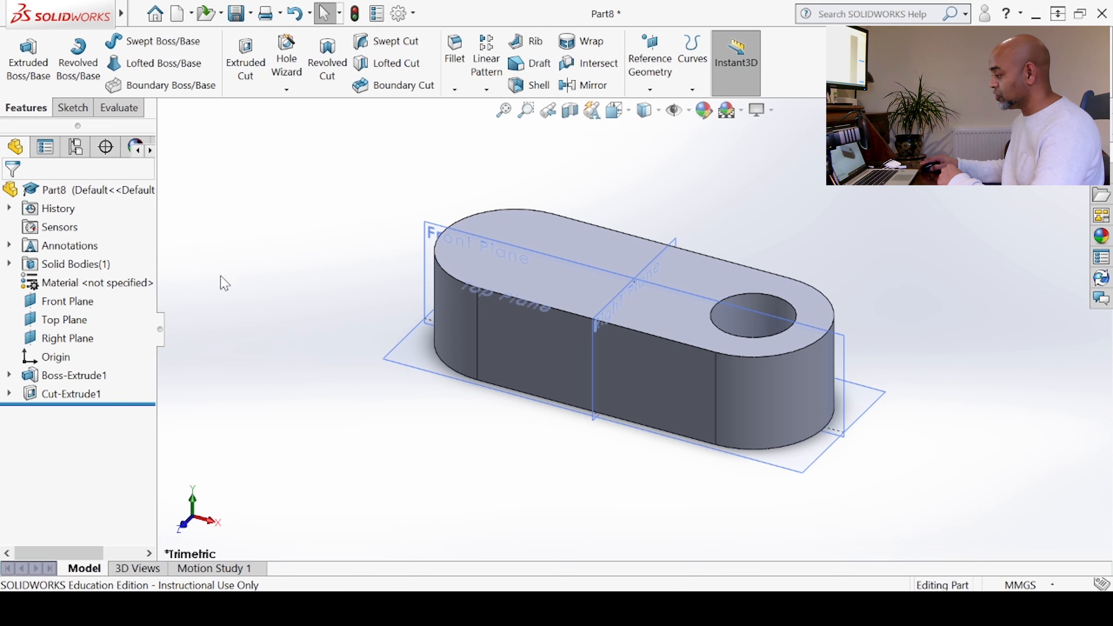
- Switch to Photos and examine the dimensioned reference drawing of the bracket
left_click(333, 608)
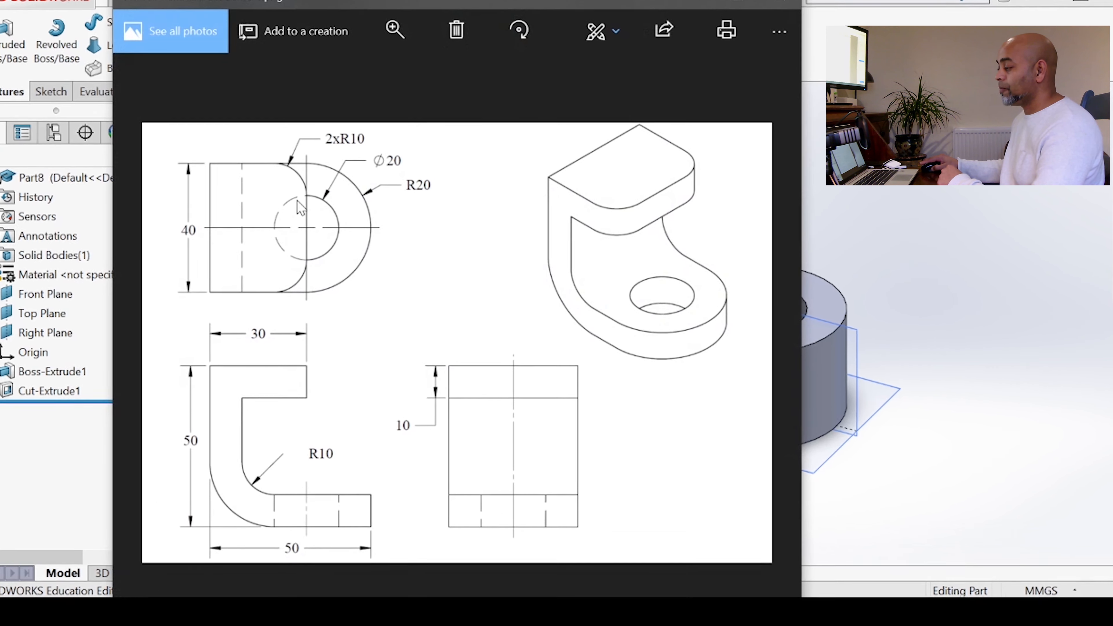
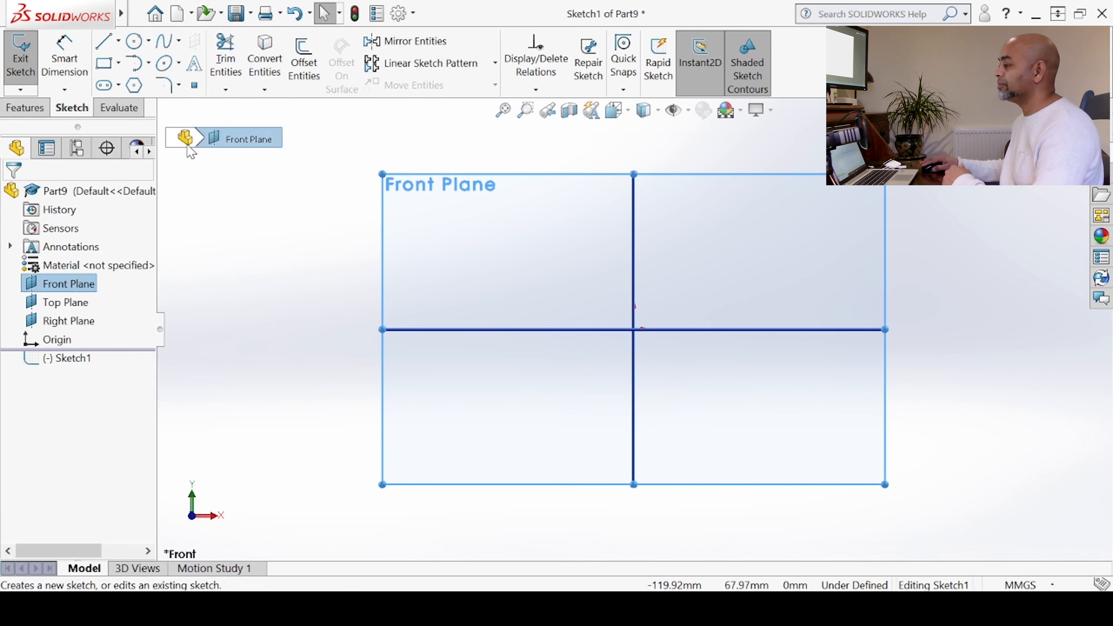
- Sketch a closed C-shaped line profile from the origin, with a base about 56 mm long, upper arm about 34 mm and height about 63 mm
left_click(104, 41)
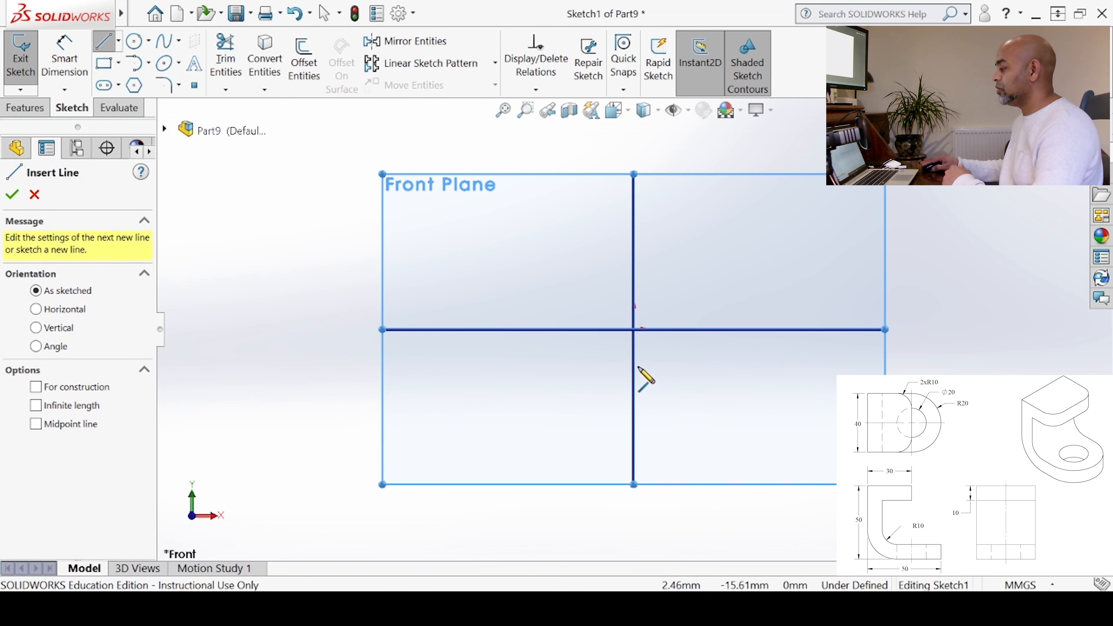
left_click(634, 329)
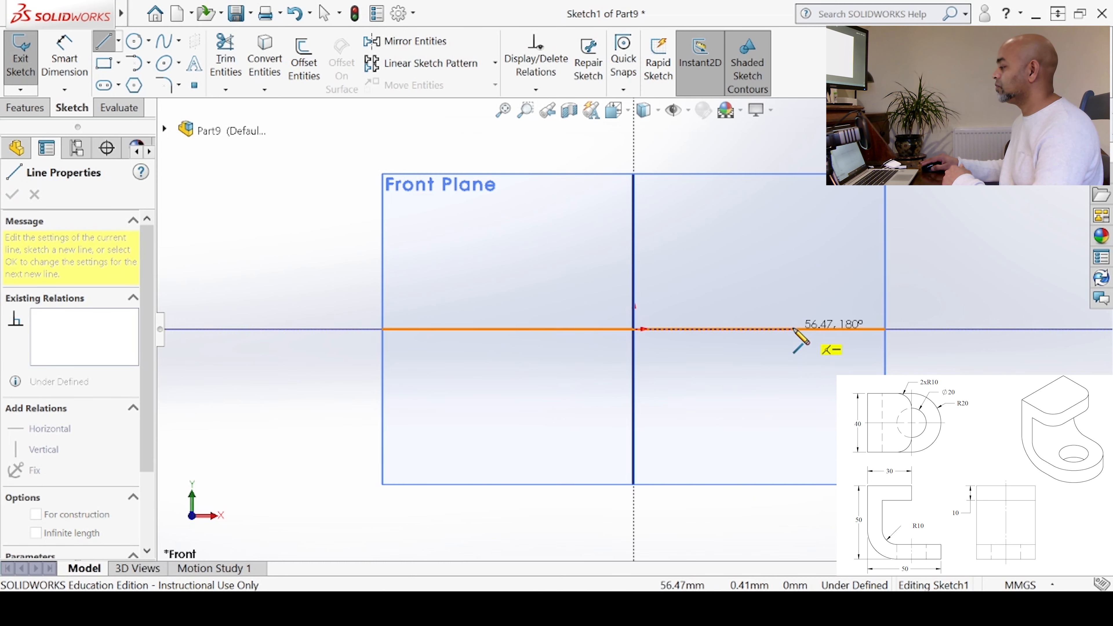
left_click(794, 329)
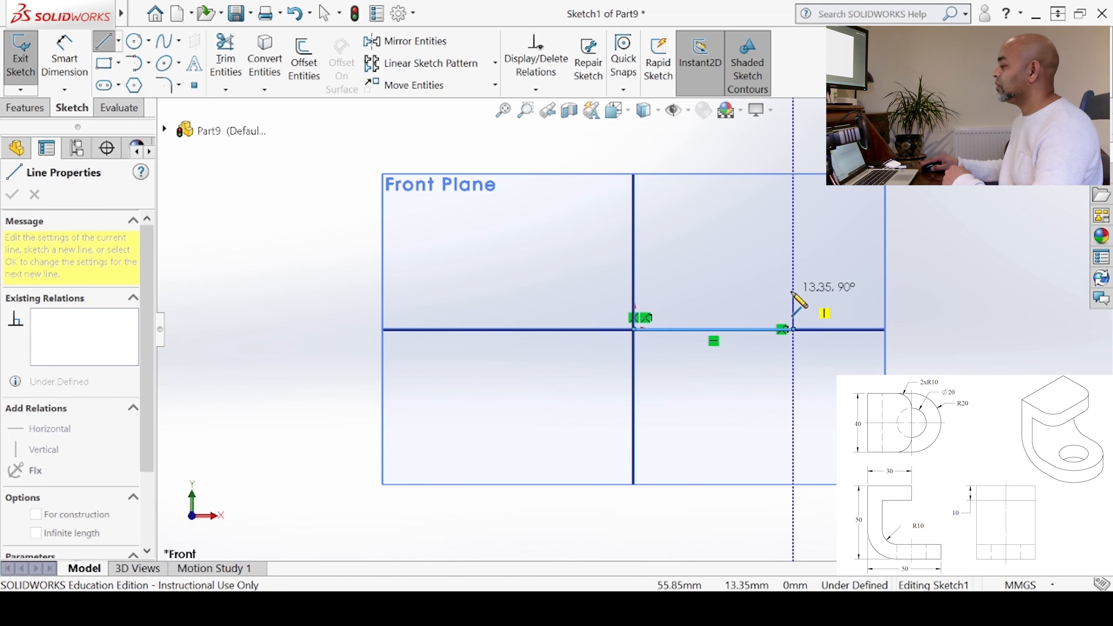
left_click(793, 291)
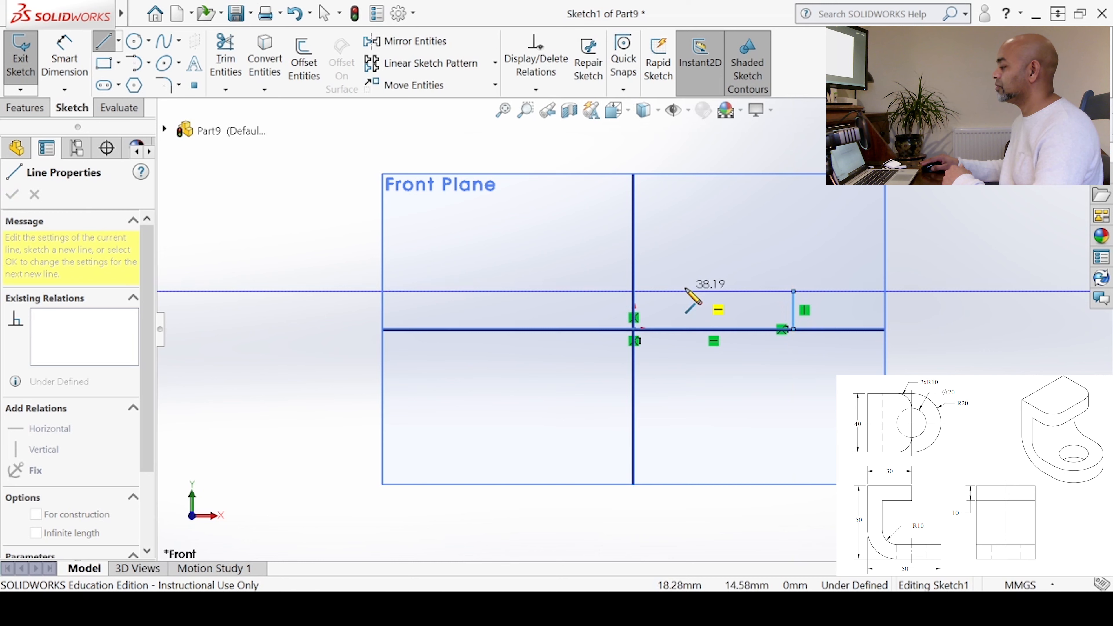
left_click(676, 291)
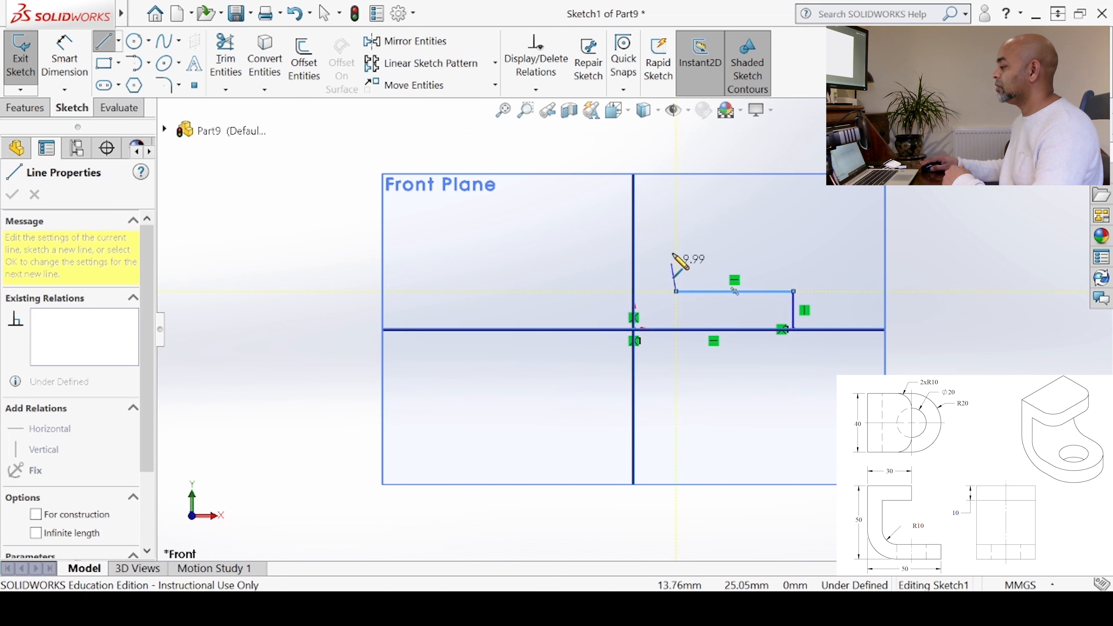
left_click(676, 185)
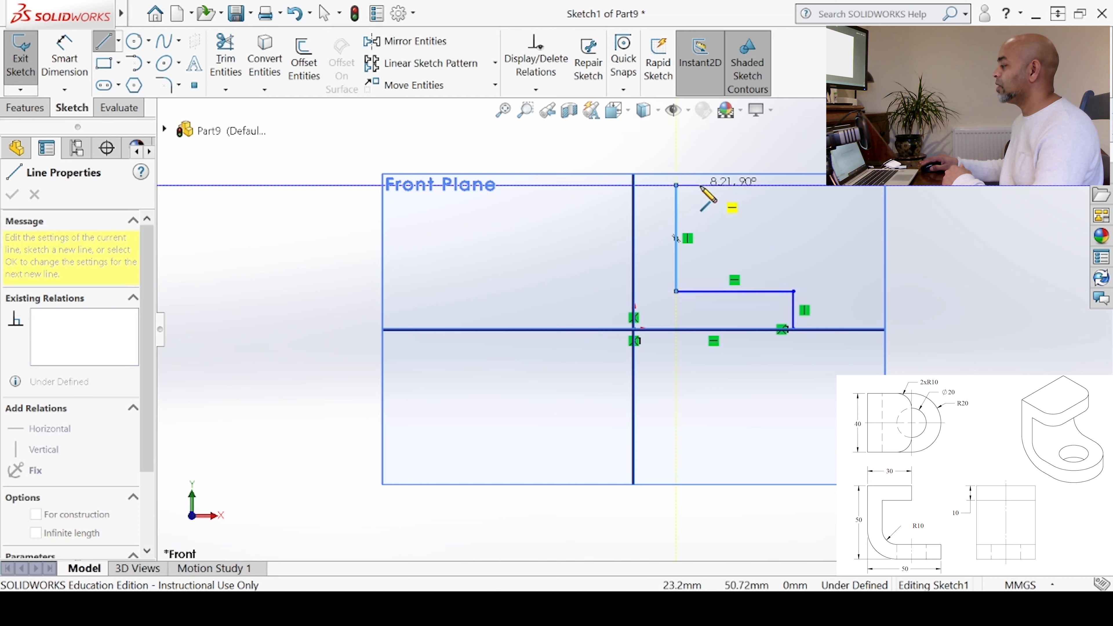
left_click(729, 185)
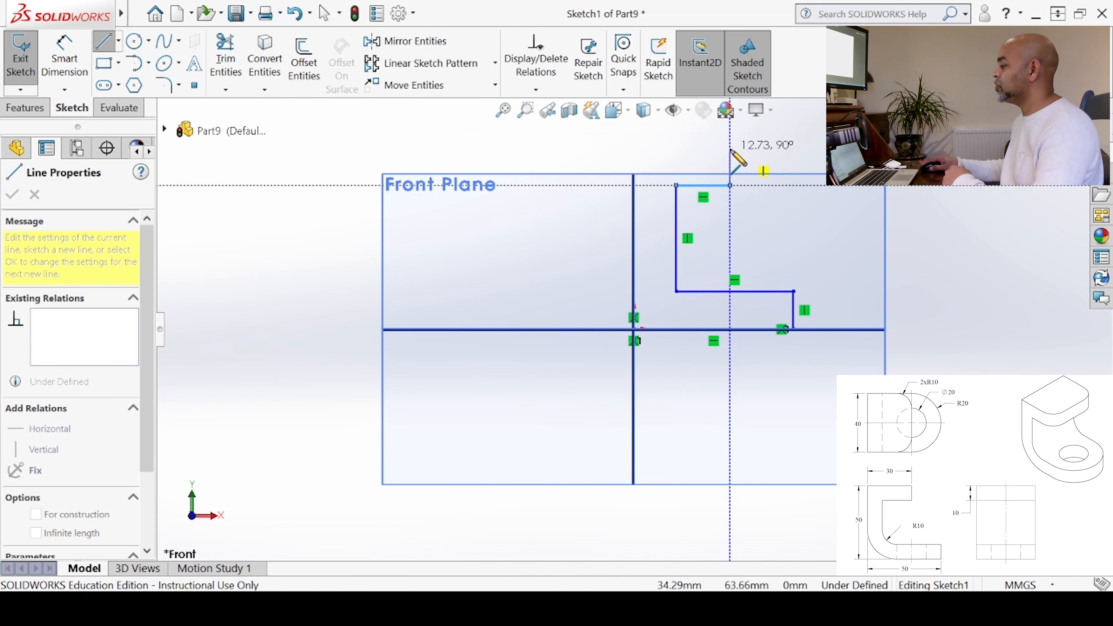
left_click(729, 149)
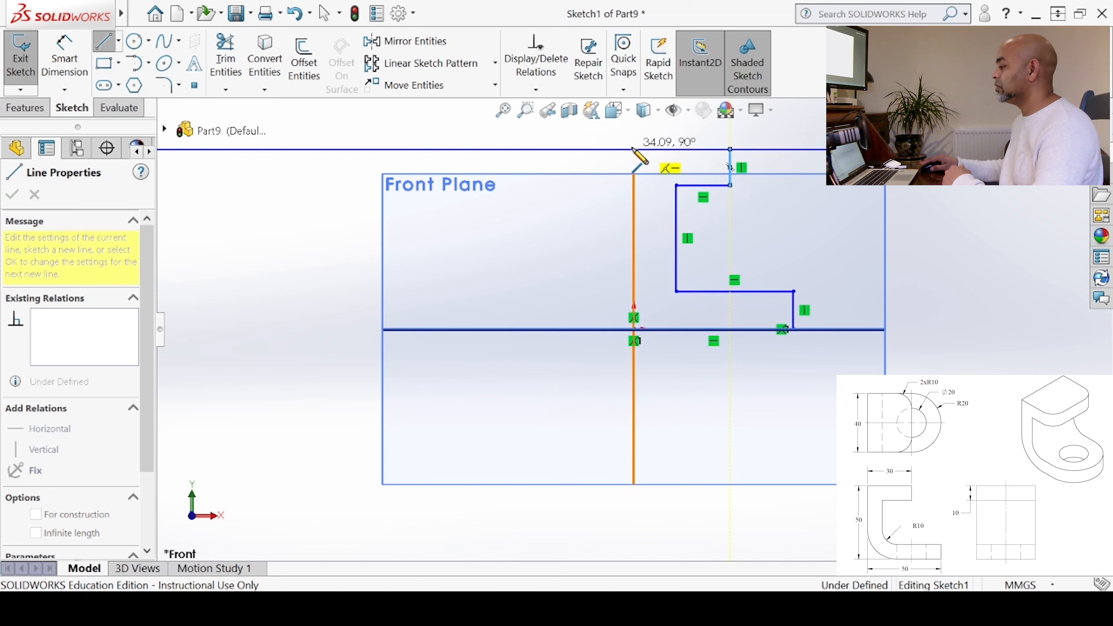
left_click(633, 149)
left_click(634, 329)
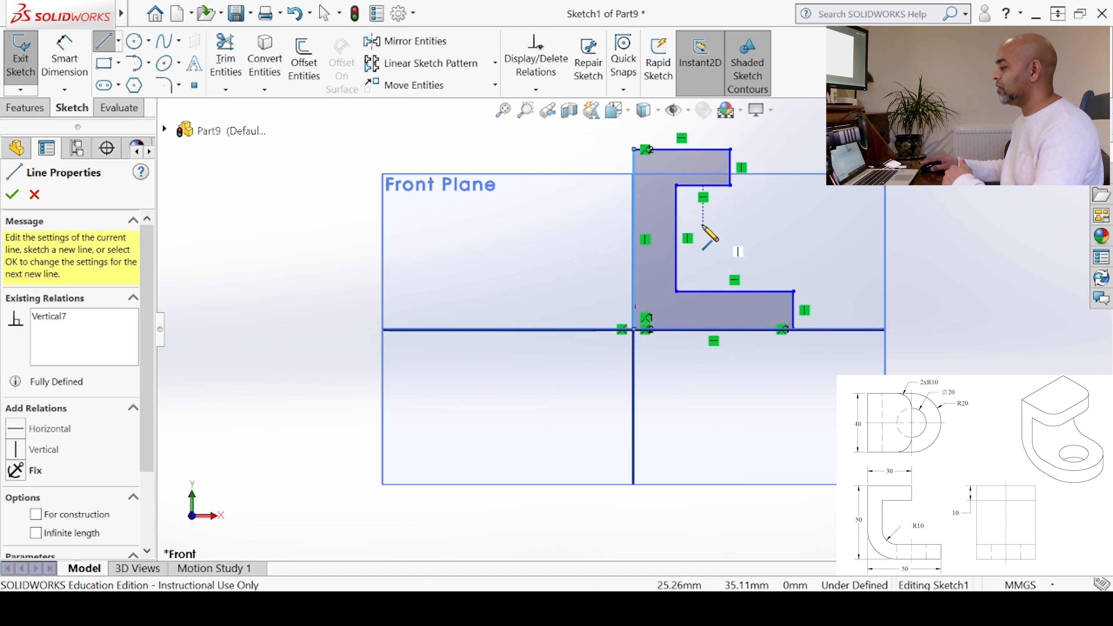
scroll(793, 188, "up", 3)
scroll(745, 193, "down", 2)
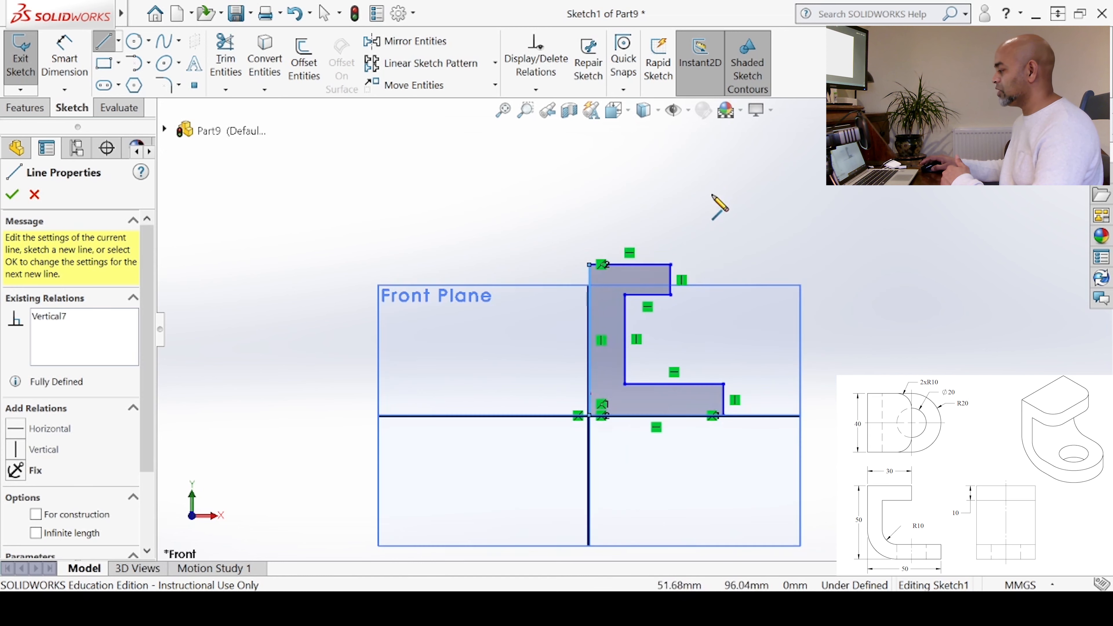
scroll(706, 346, "down", 2)
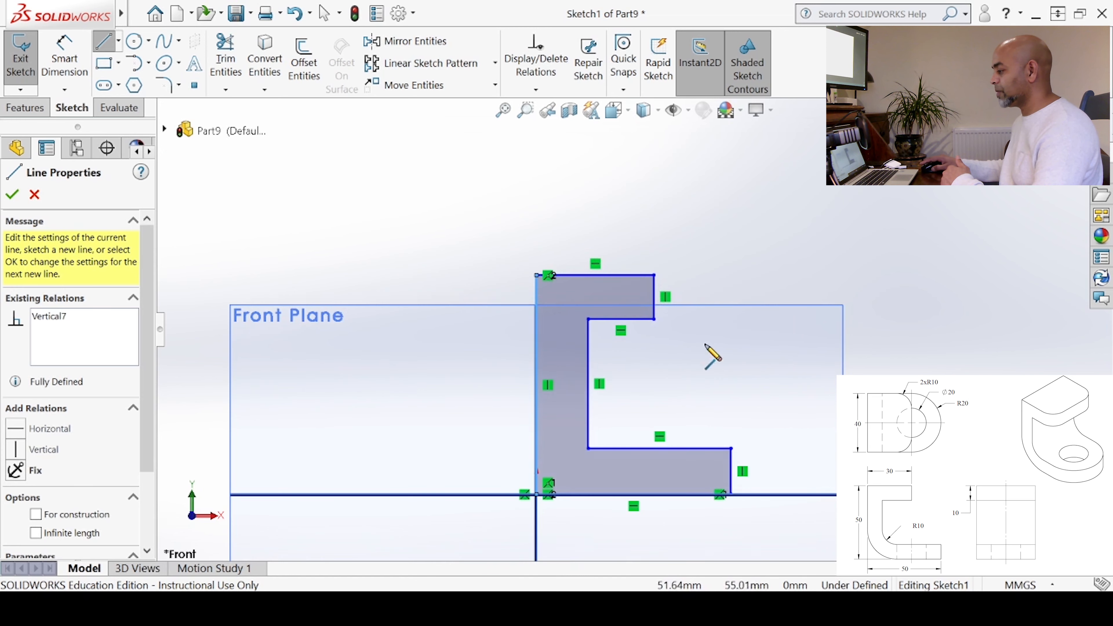
left_click(12, 195)
- Dimension the upper horizontal edge of the C-shaped profile to 30 mm
left_click(64, 57)
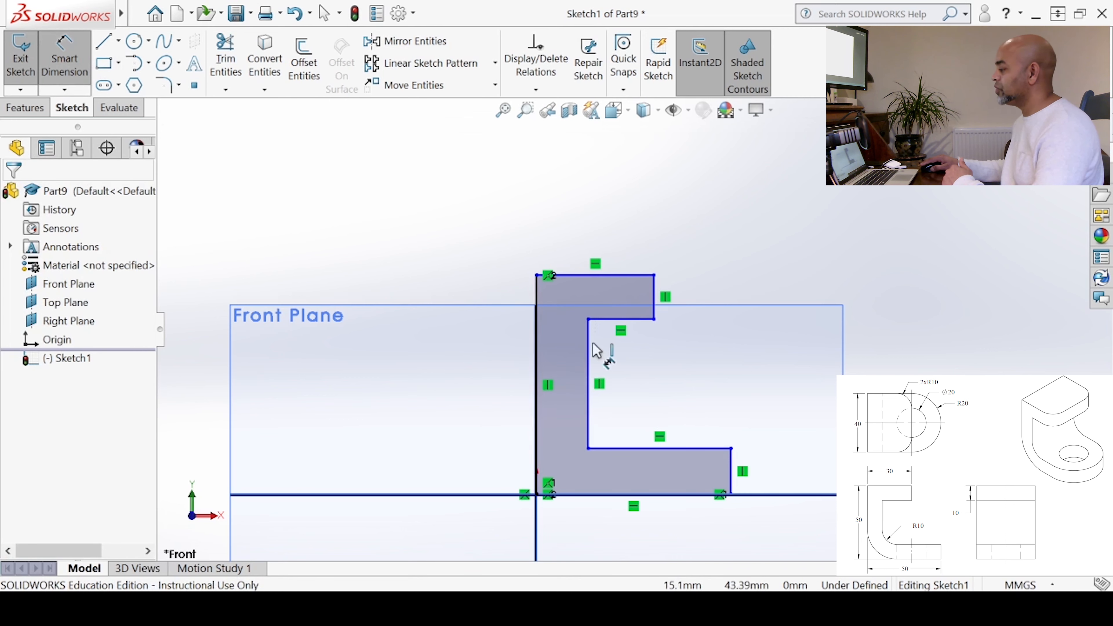
left_click(624, 274)
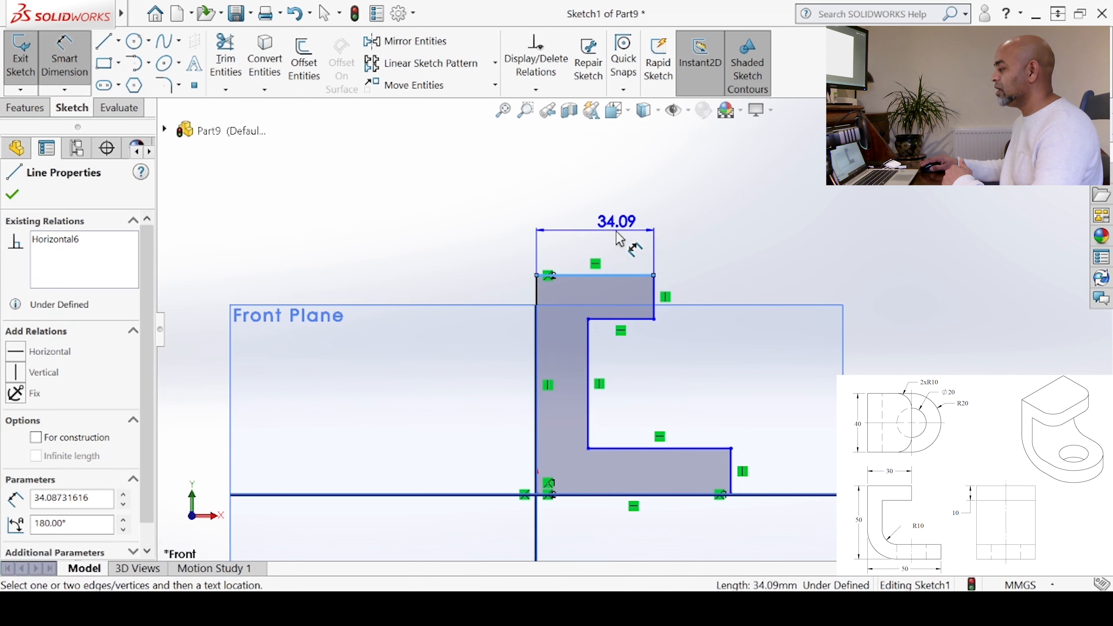
left_click(631, 242)
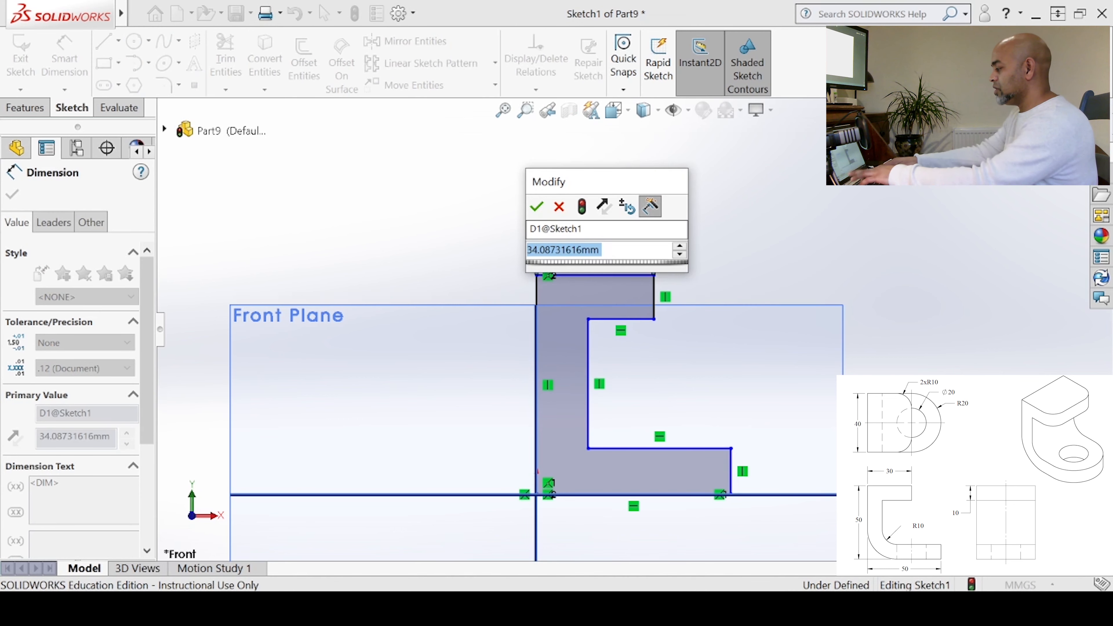
type("30")
key("Return")
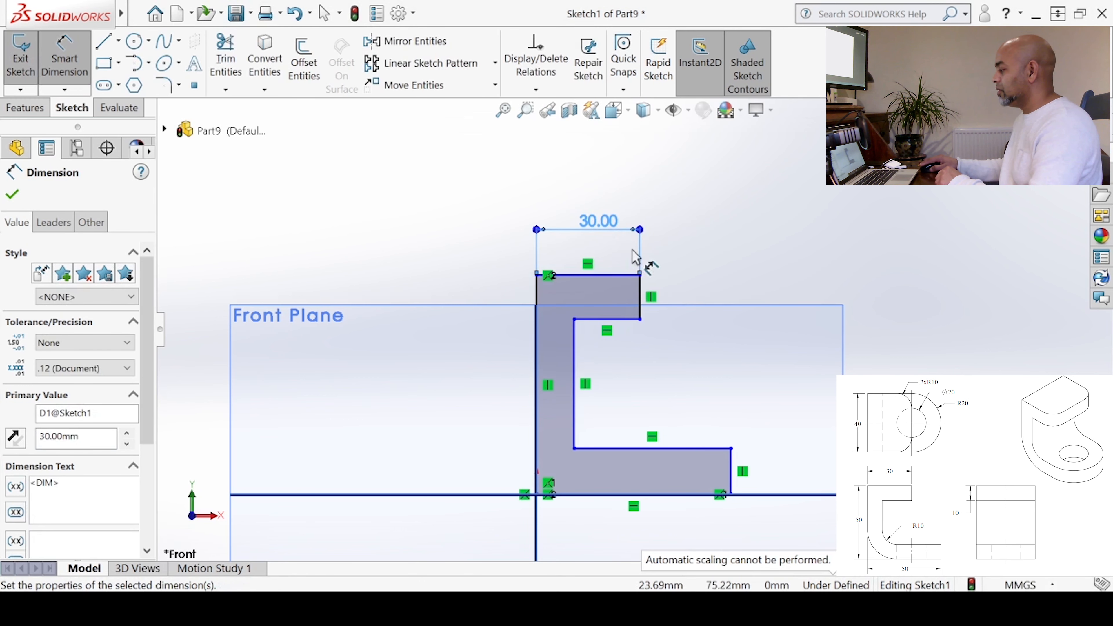
- Dimension the end edges of the upper arm and the base to 10 mm thickness each
left_click(641, 297)
left_click(710, 307)
type("10")
key("Return")
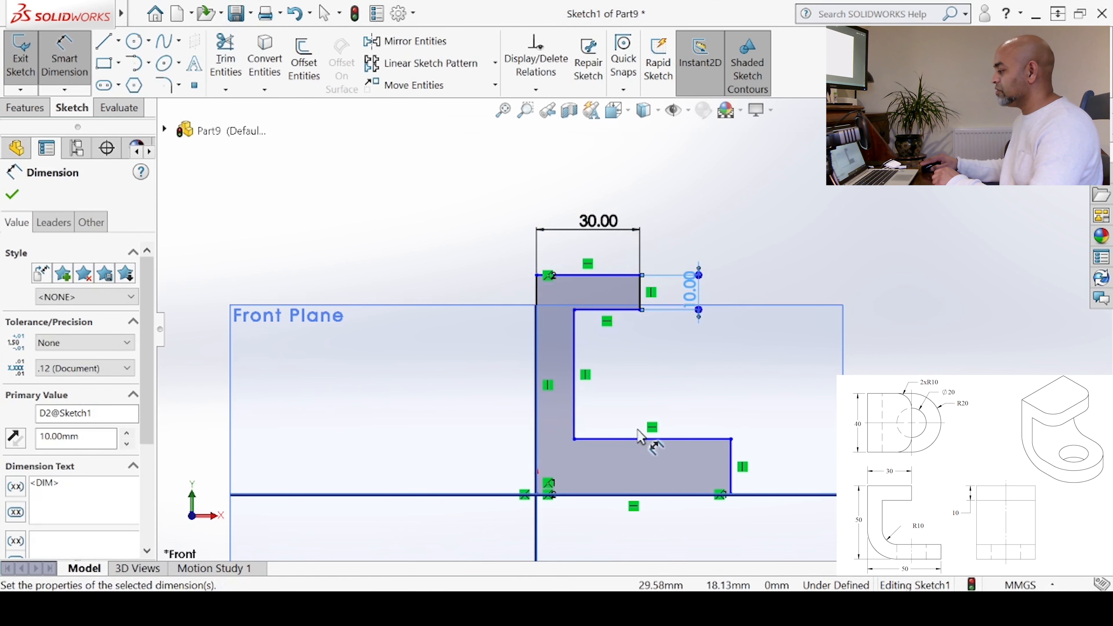
left_click(735, 464)
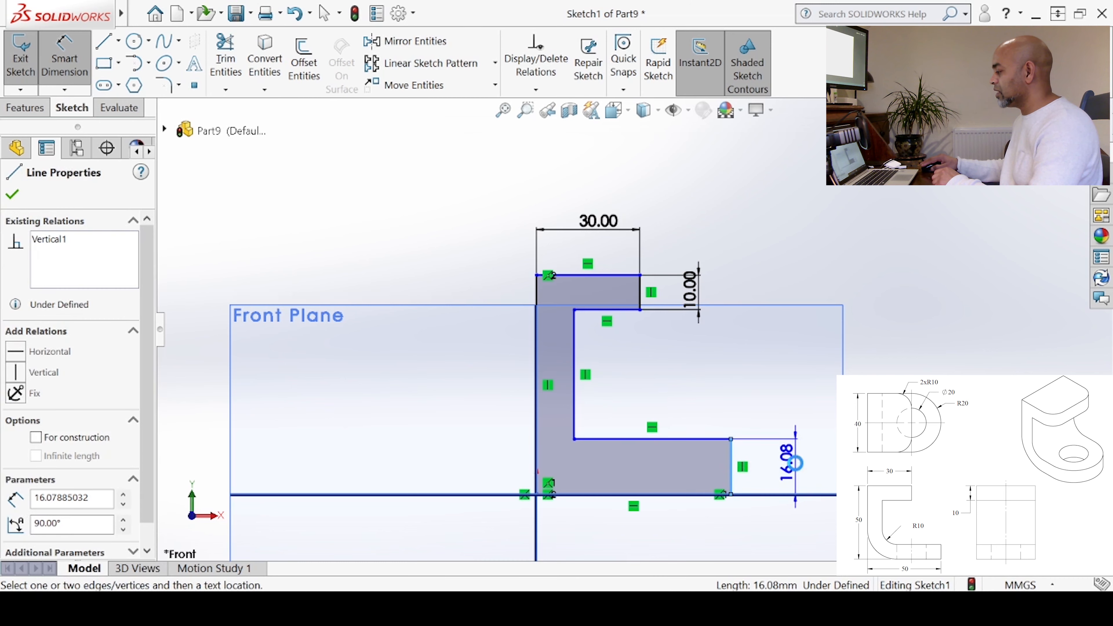
left_click(809, 476)
type("10")
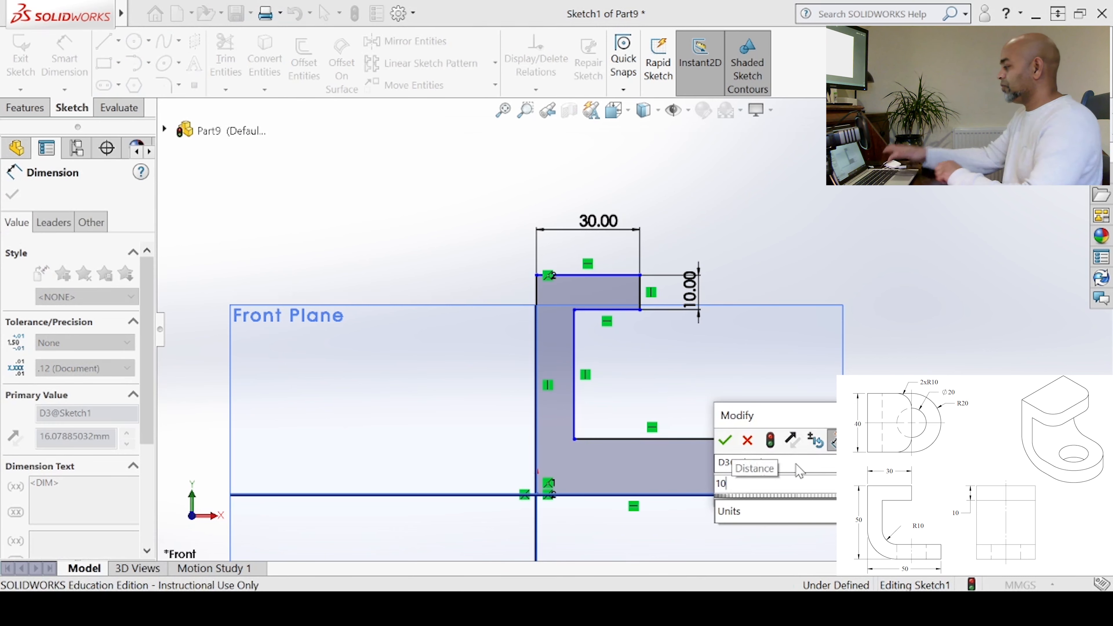
key("Return")
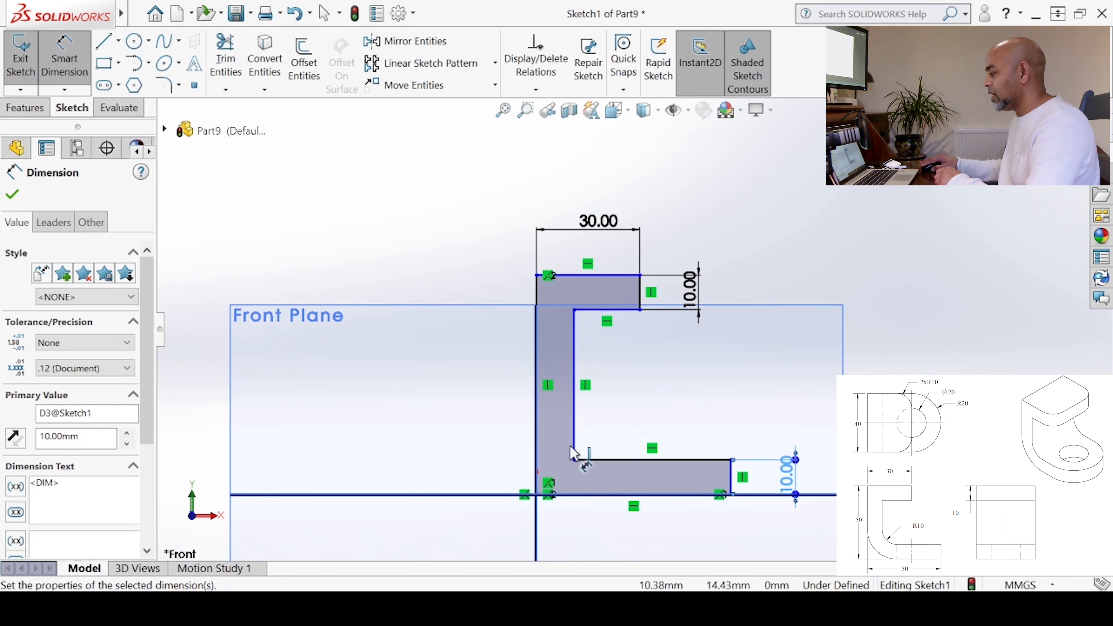
- Dimension the thickness of the profile's vertical web to 10 mm between its inner and outer edges
left_click(575, 449)
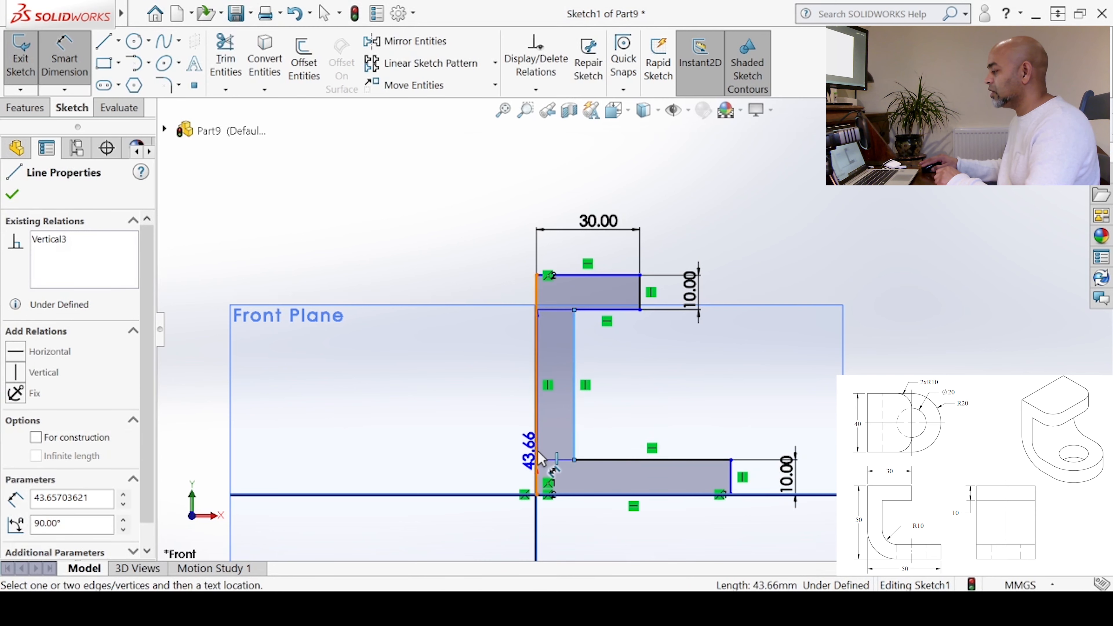
left_click(537, 451)
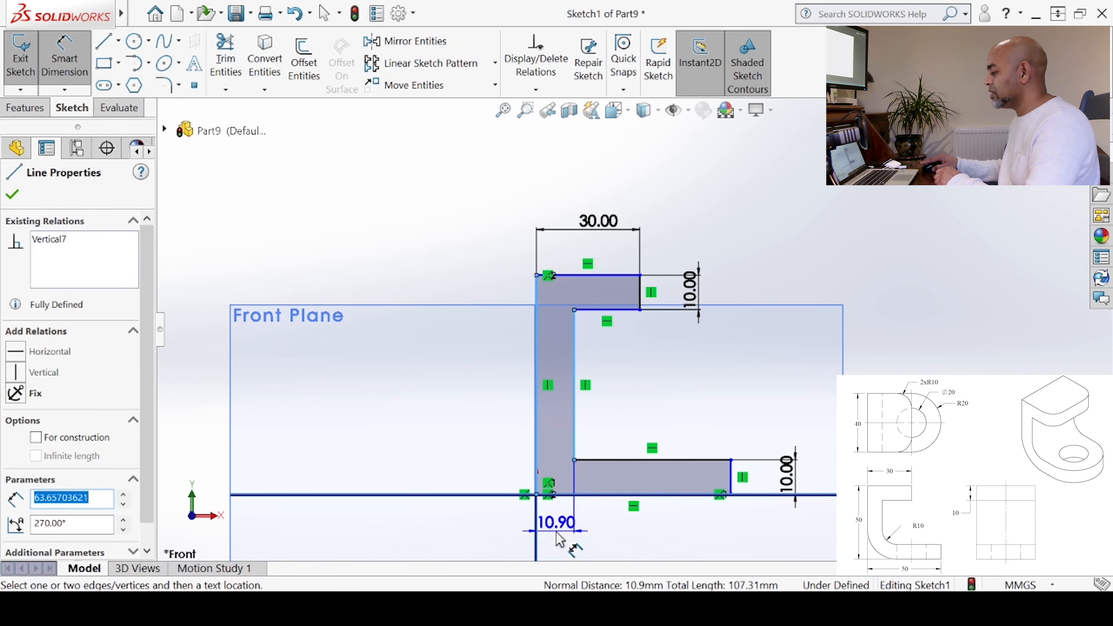
left_click(558, 538)
type("10")
key("Return")
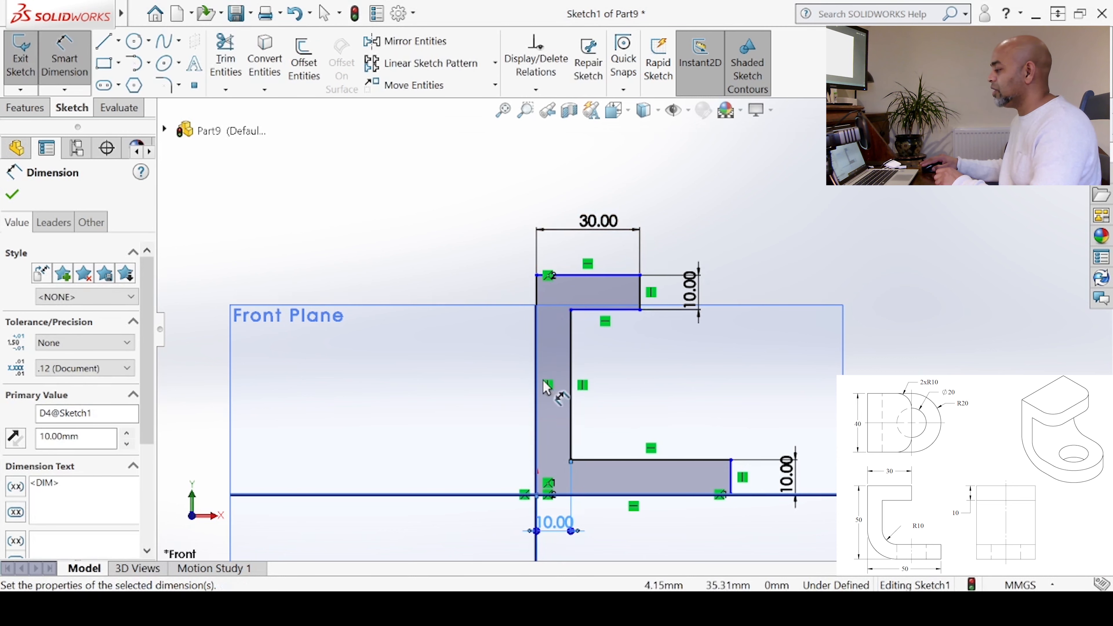
- Dimension the overall height of the C-shaped profile to 50 mm along its outer vertical edge
left_click(540, 397)
left_click(493, 400)
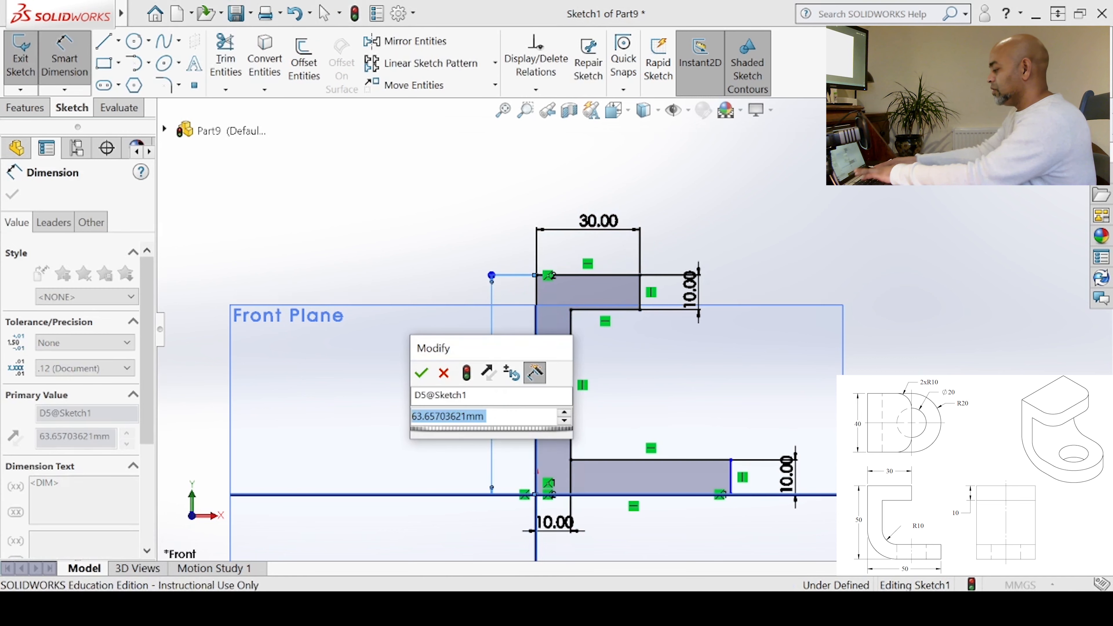
type("50")
key("Return")
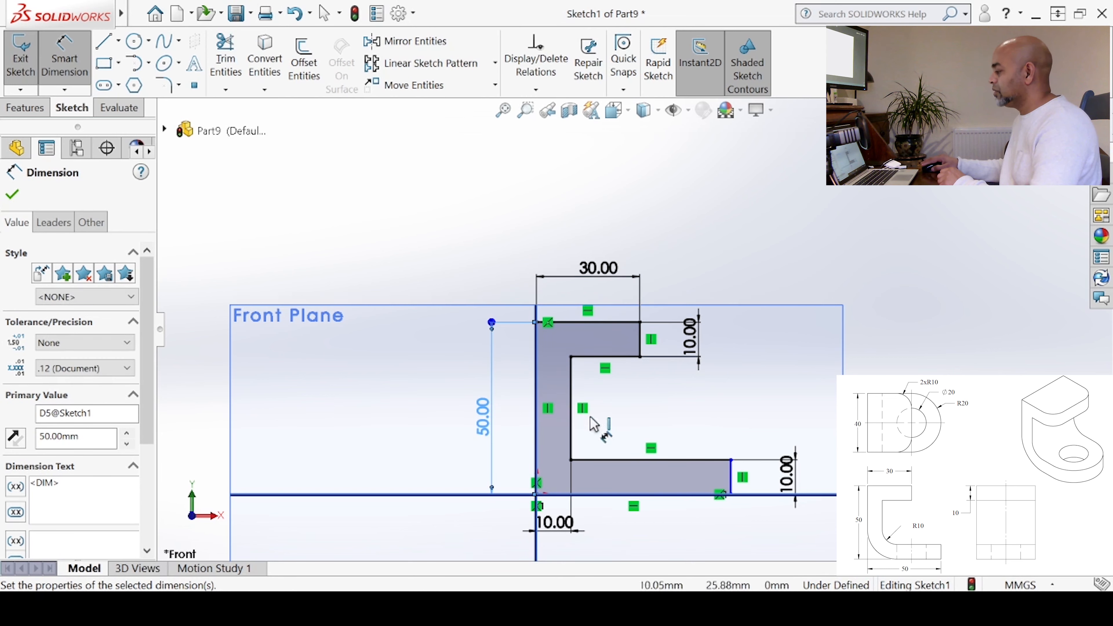
- Dimension the profile's bottom edge to 50 mm and move the web's 10 mm thickness dimension further below the profile
left_click(667, 513)
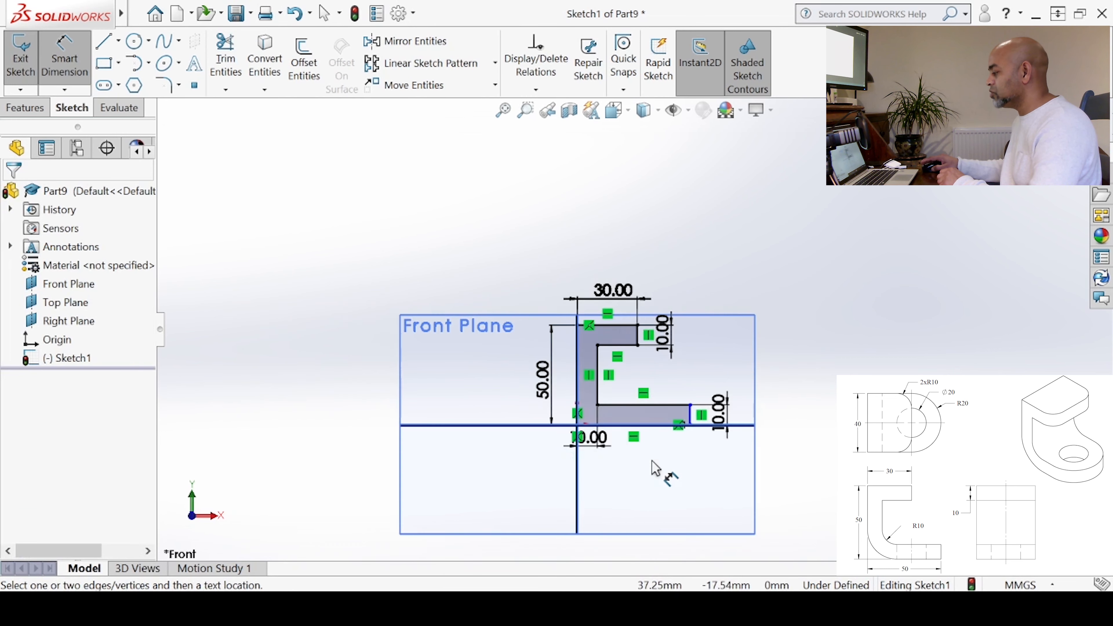
scroll(655, 452, "up", 2)
left_click(650, 421)
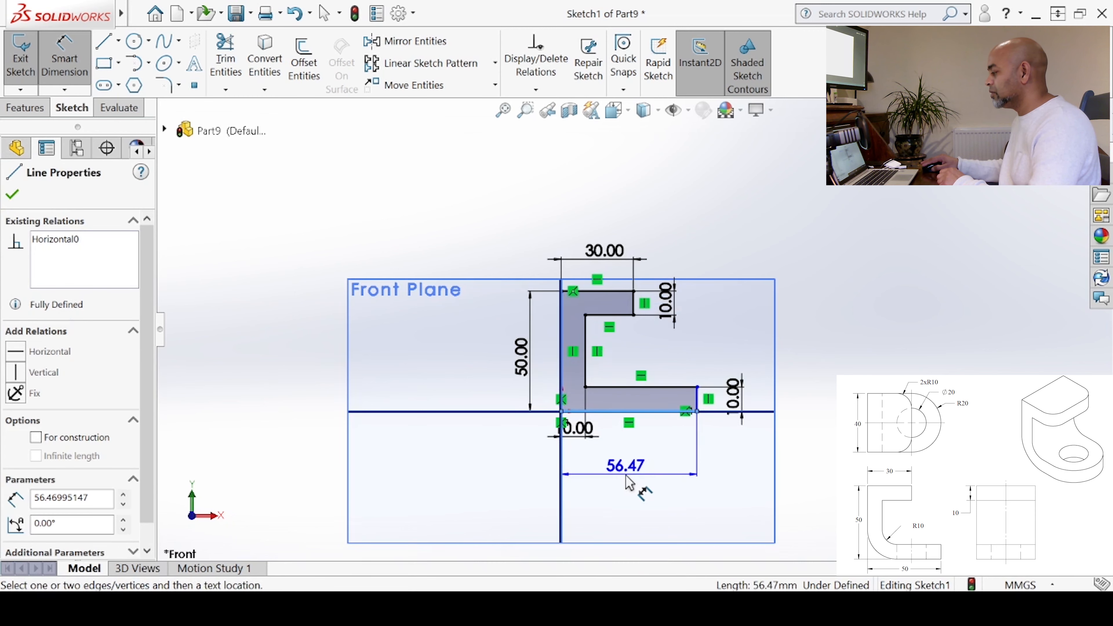
left_click(641, 490)
type("50")
key("Return")
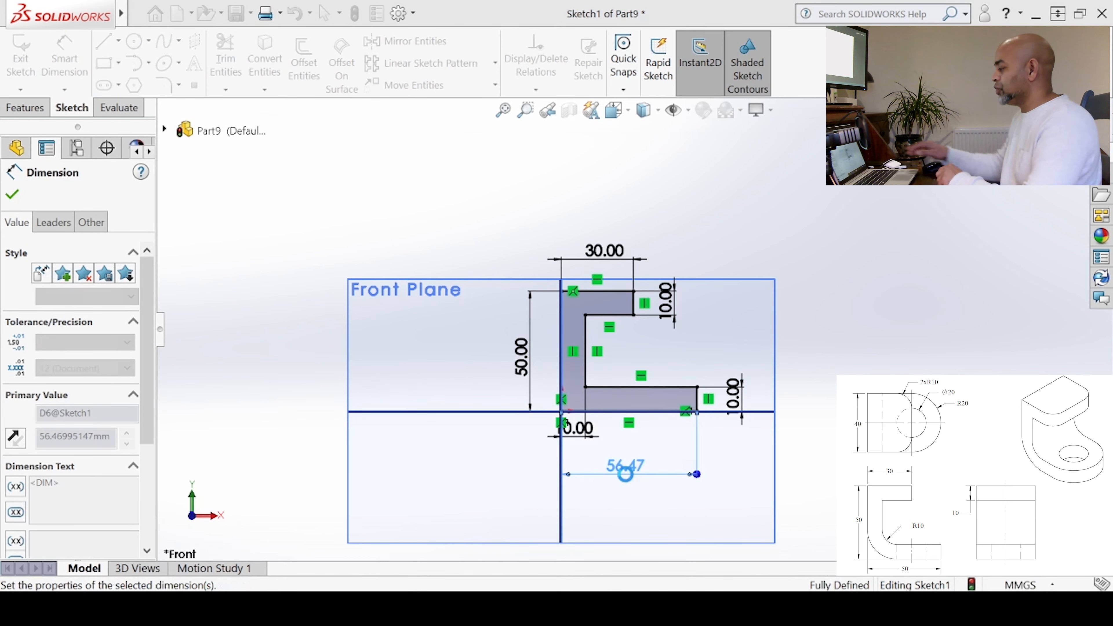
scroll(687, 383, "down", 1)
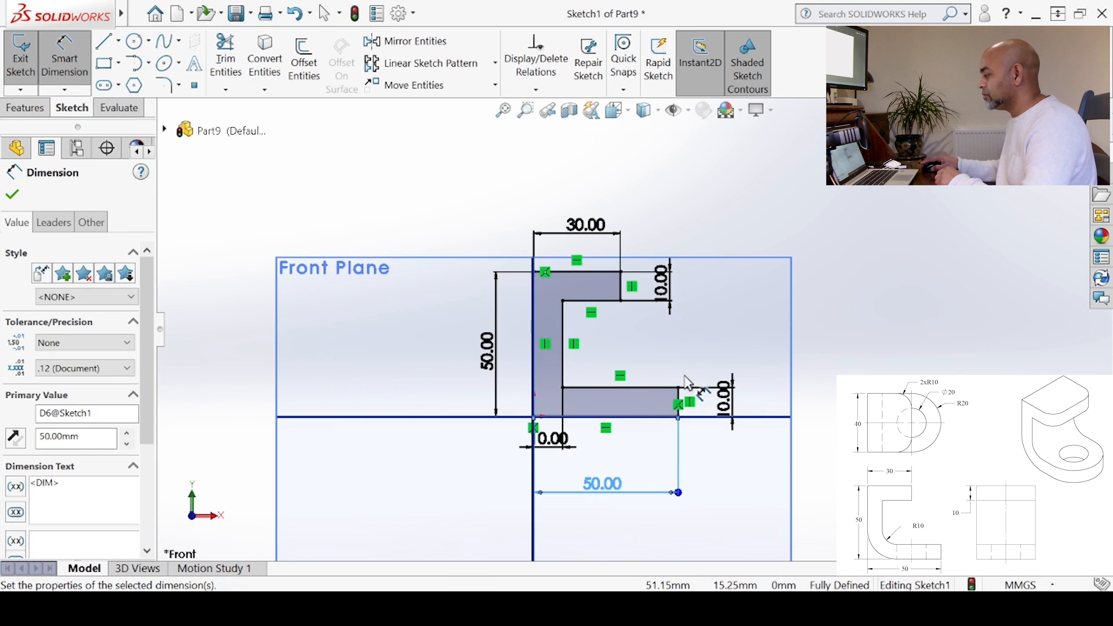
scroll(662, 362, "down", 1)
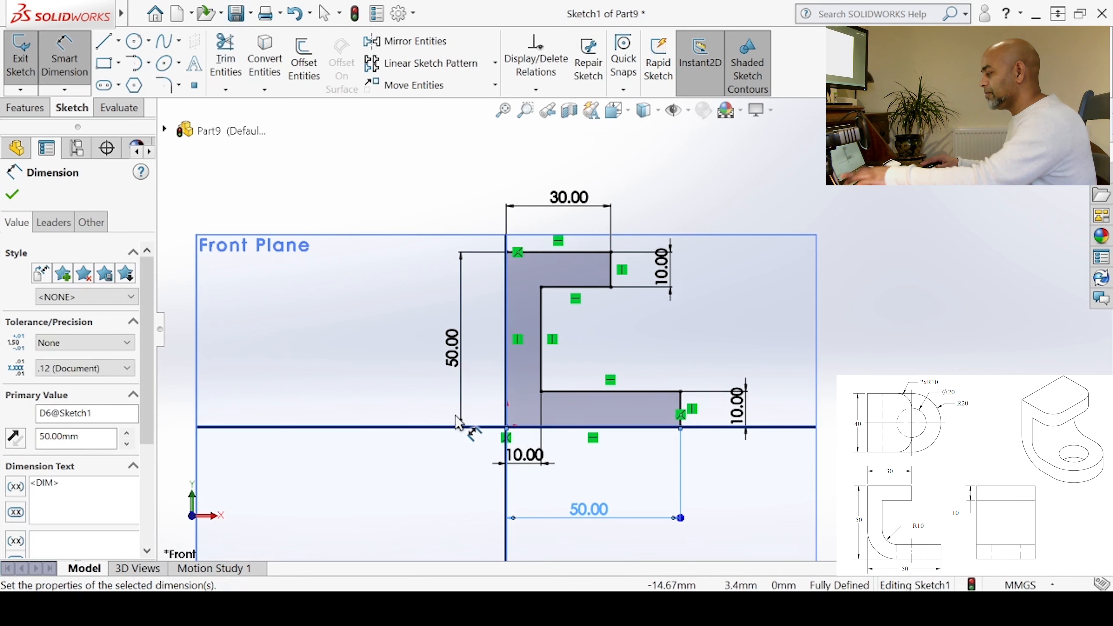
key("Escape")
left_click_drag(543, 464, 544, 490)
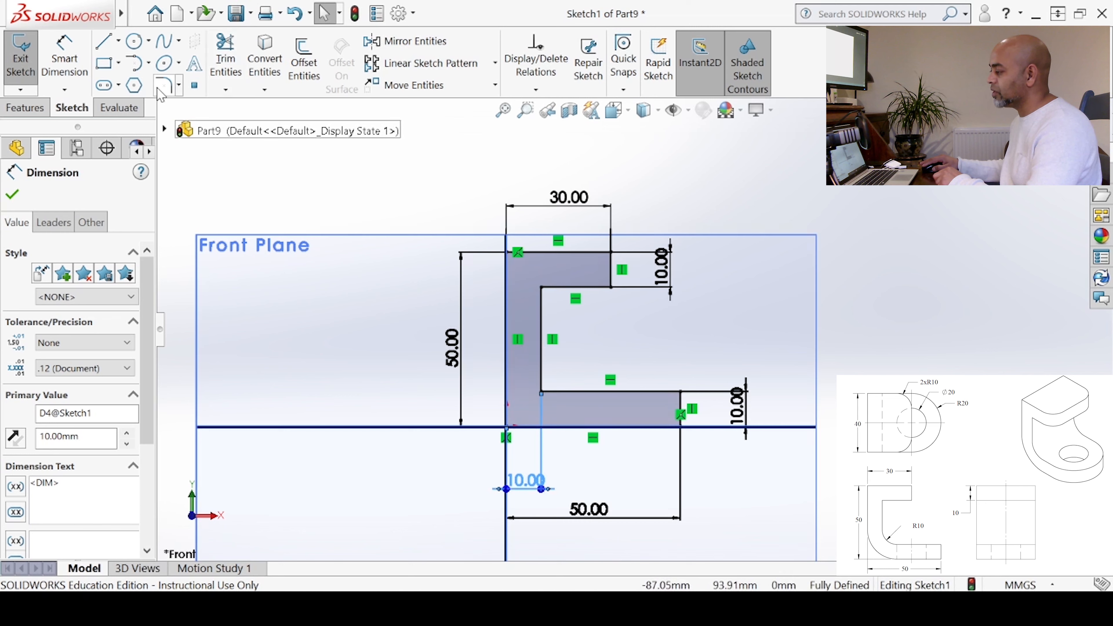
- Add a 10 mm sketch fillet to the inner corner between the vertical web and the base
left_click(164, 86)
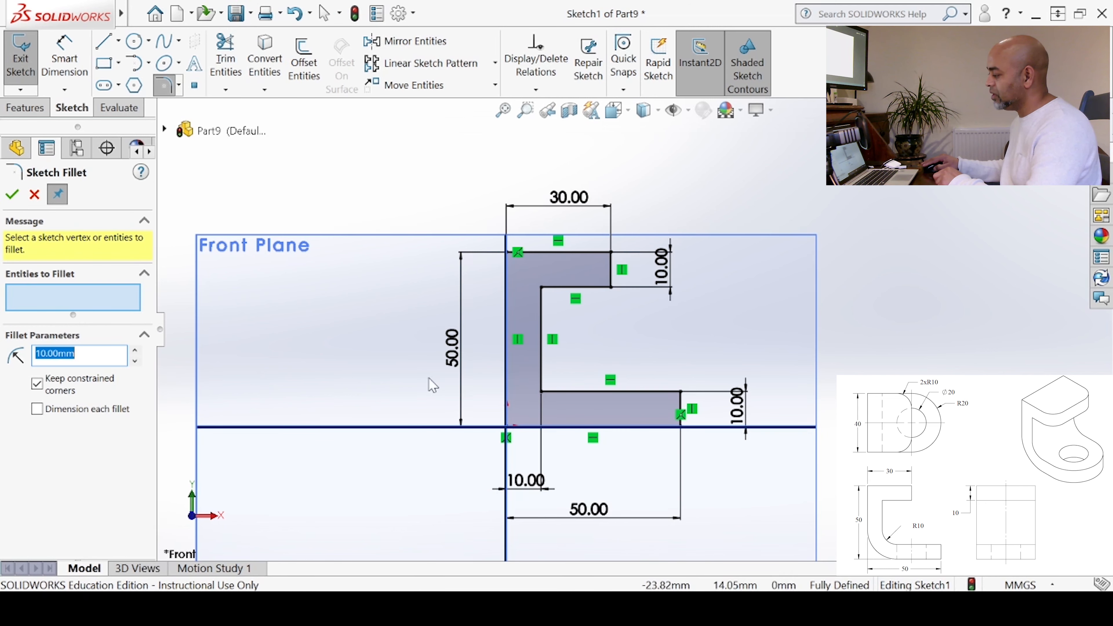
left_click(542, 390)
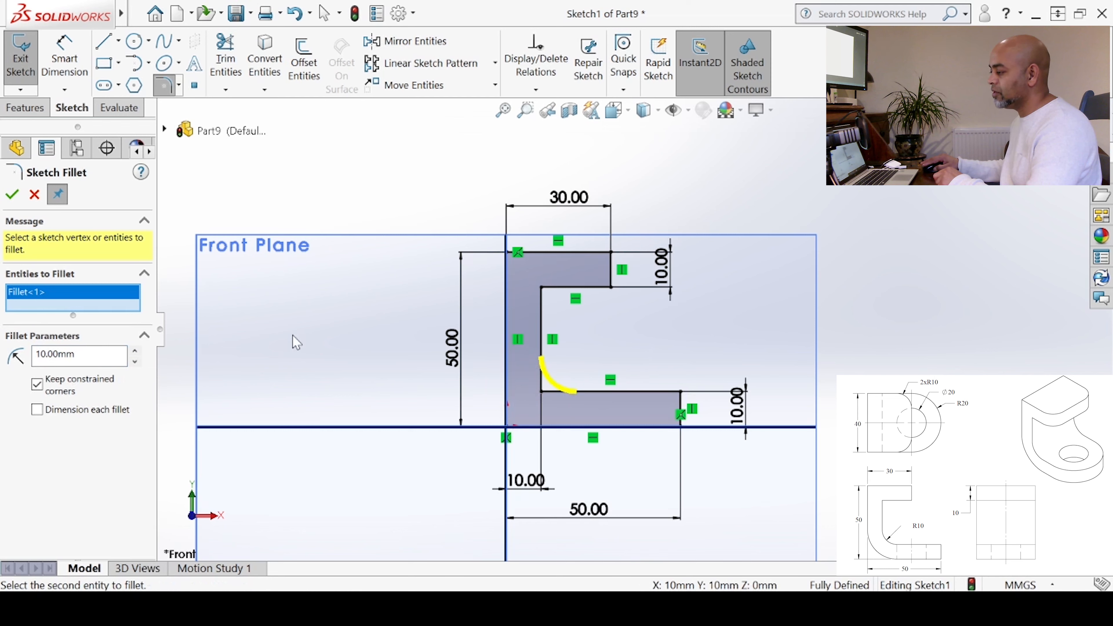
key("Return")
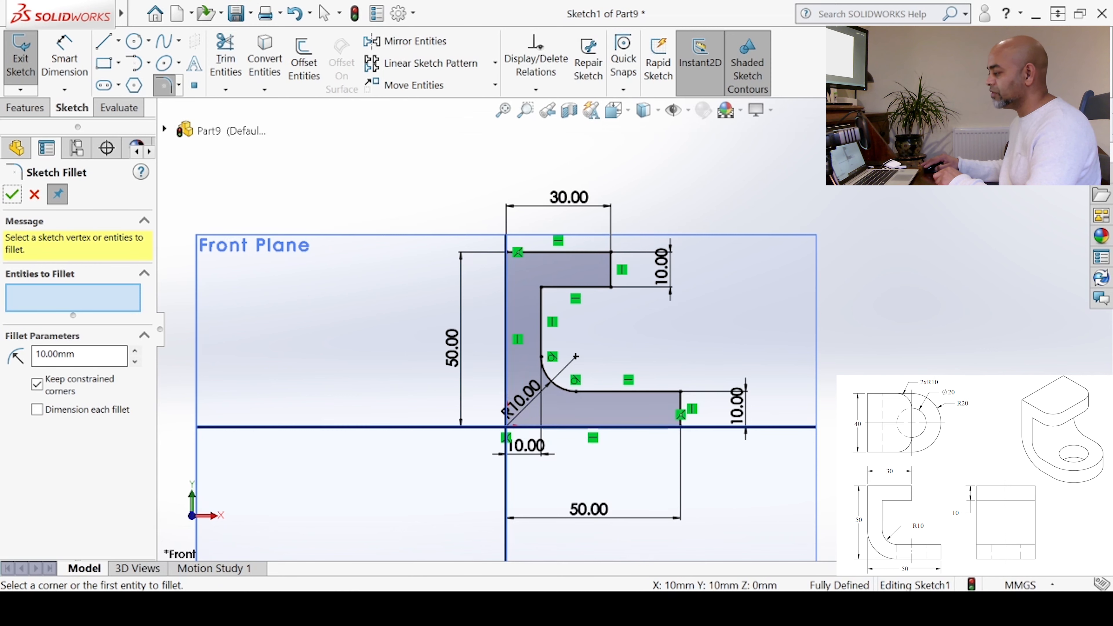
- Add a 20 mm sketch fillet to the outer lower corner at the origin and exit the sketch
double_click(57, 355)
type("20")
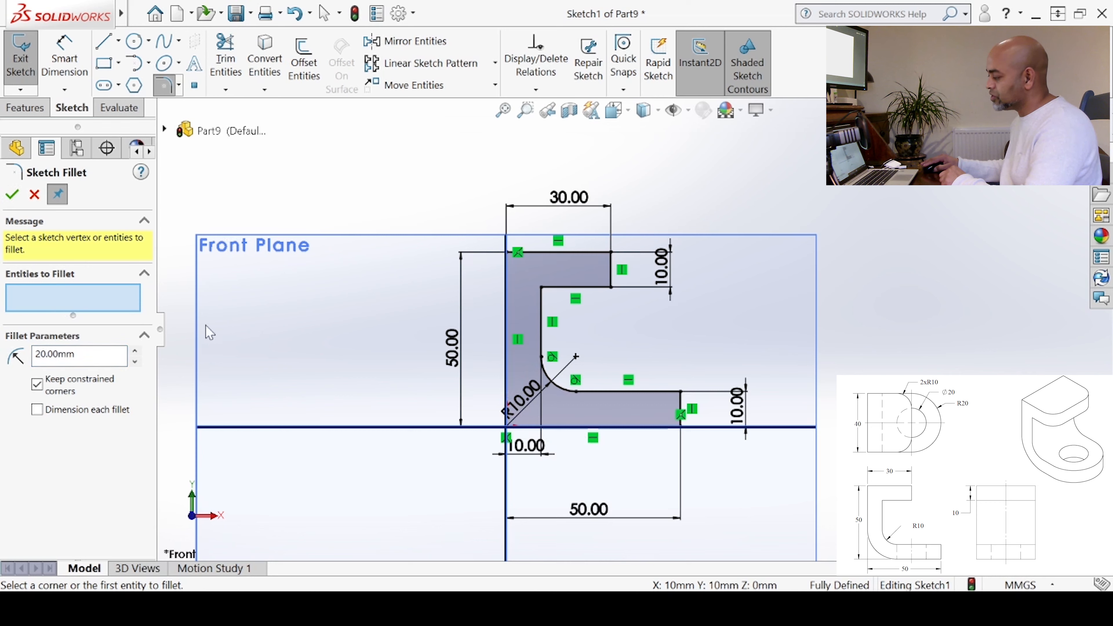
left_click(507, 427)
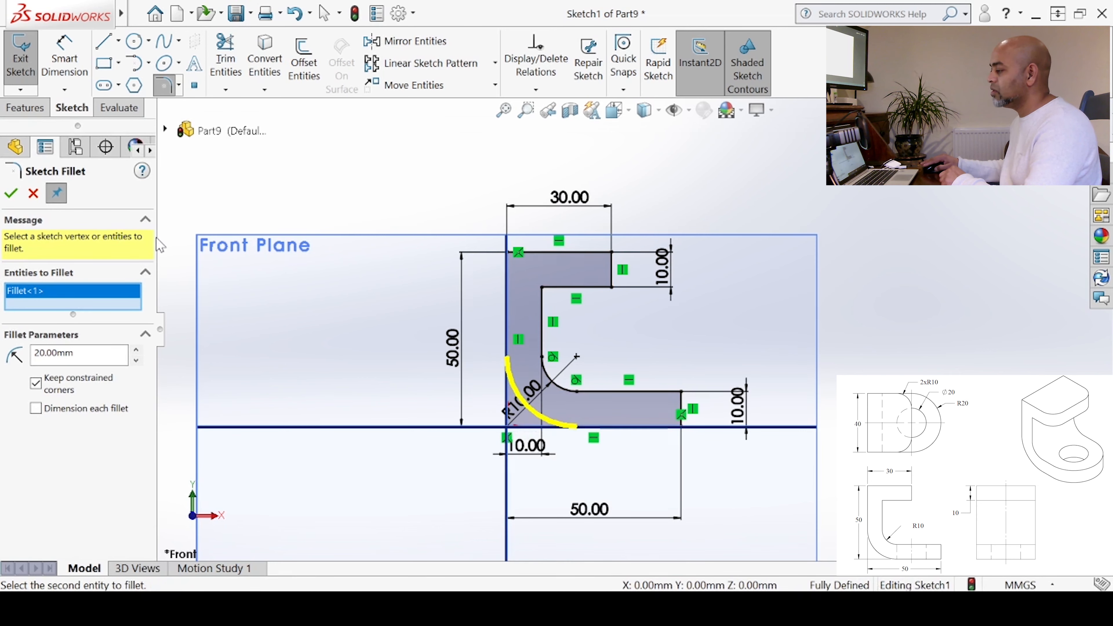
left_click(9, 194)
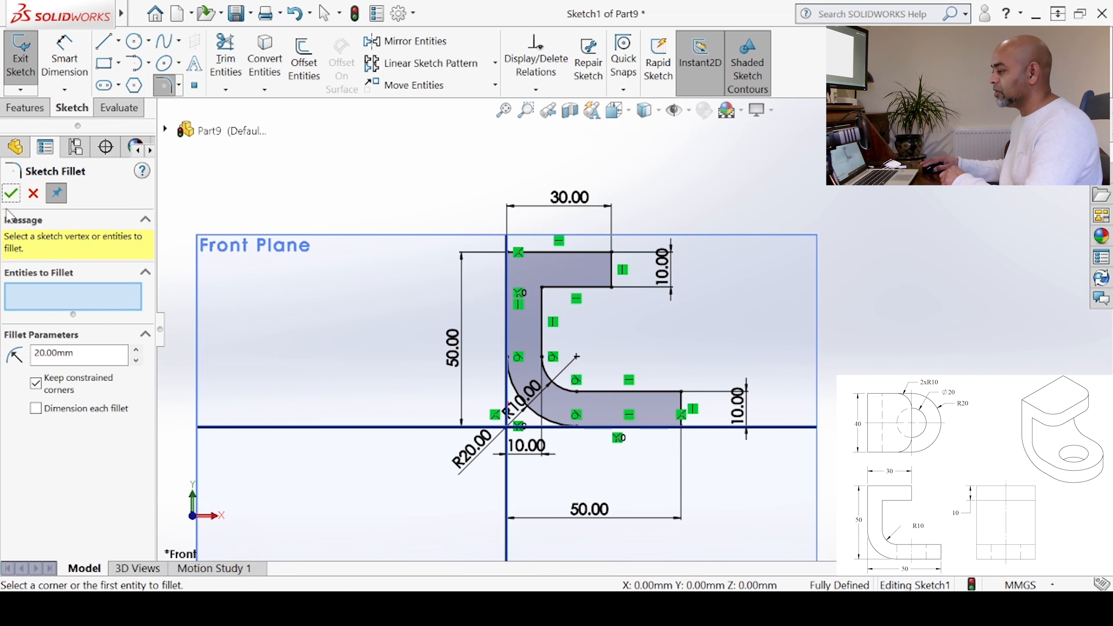
left_click(11, 194)
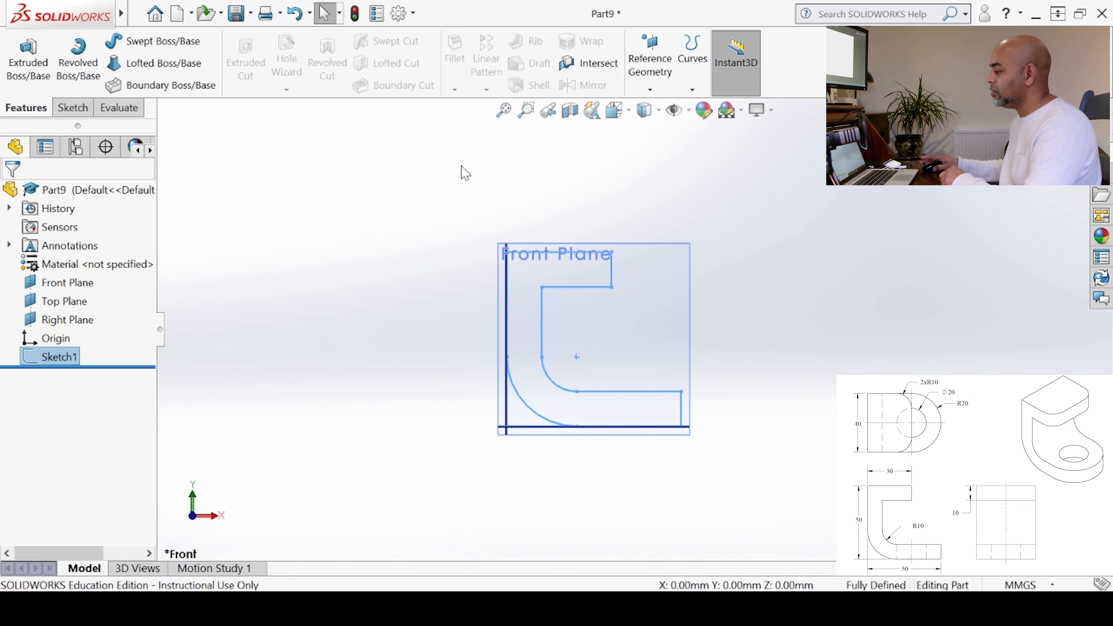
- Extrude the C-shaped profile 40 mm as a boss with the Mid Plane end condition
left_click(35, 66)
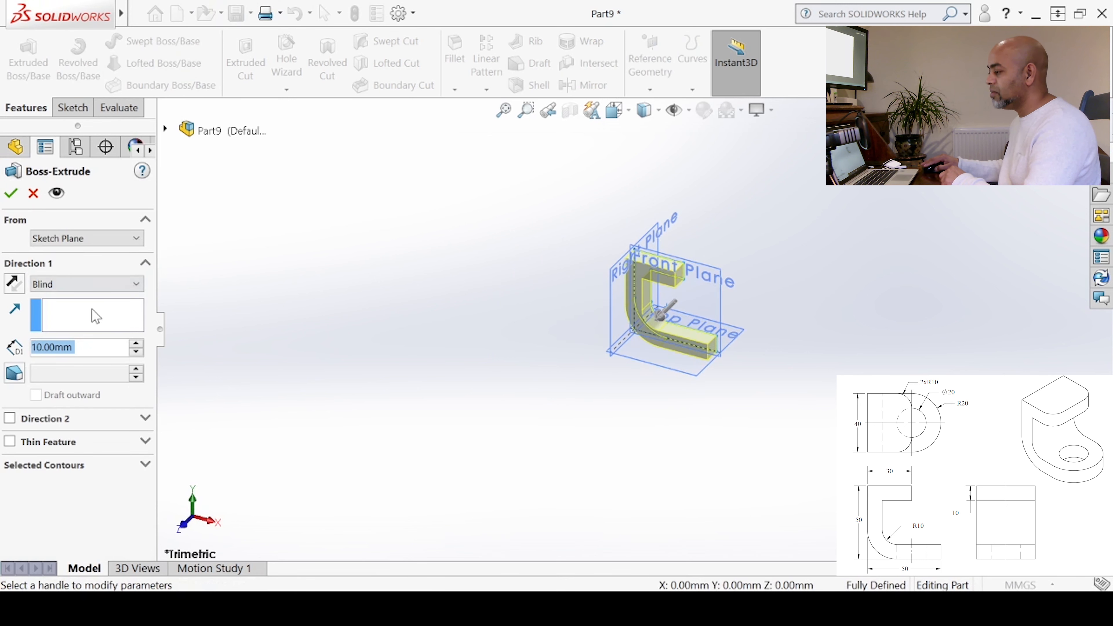
left_click(90, 285)
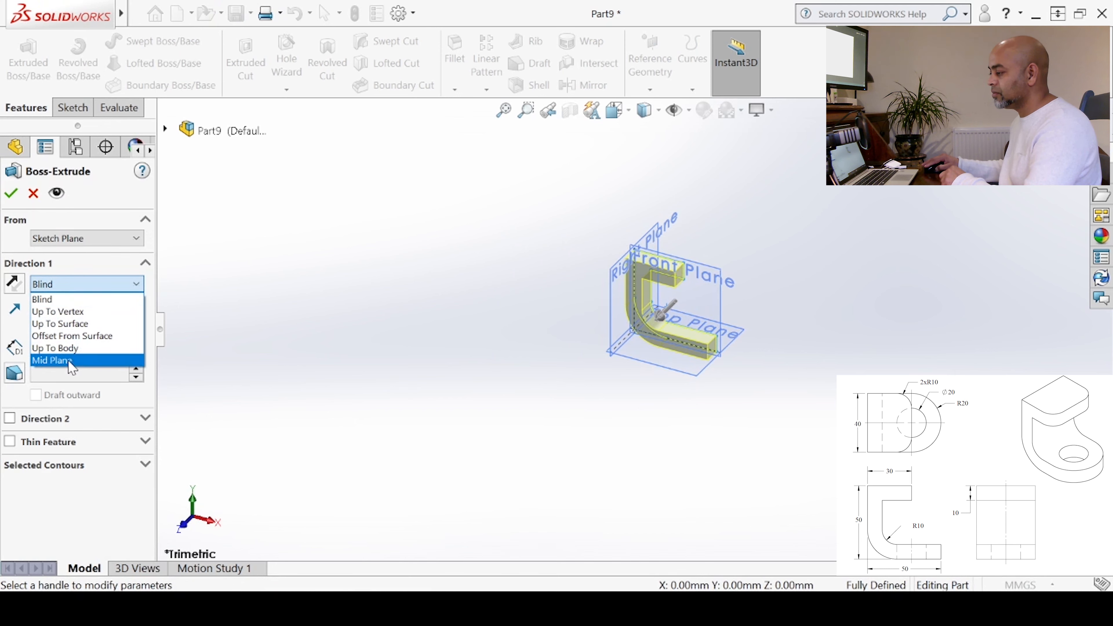
left_click(57, 360)
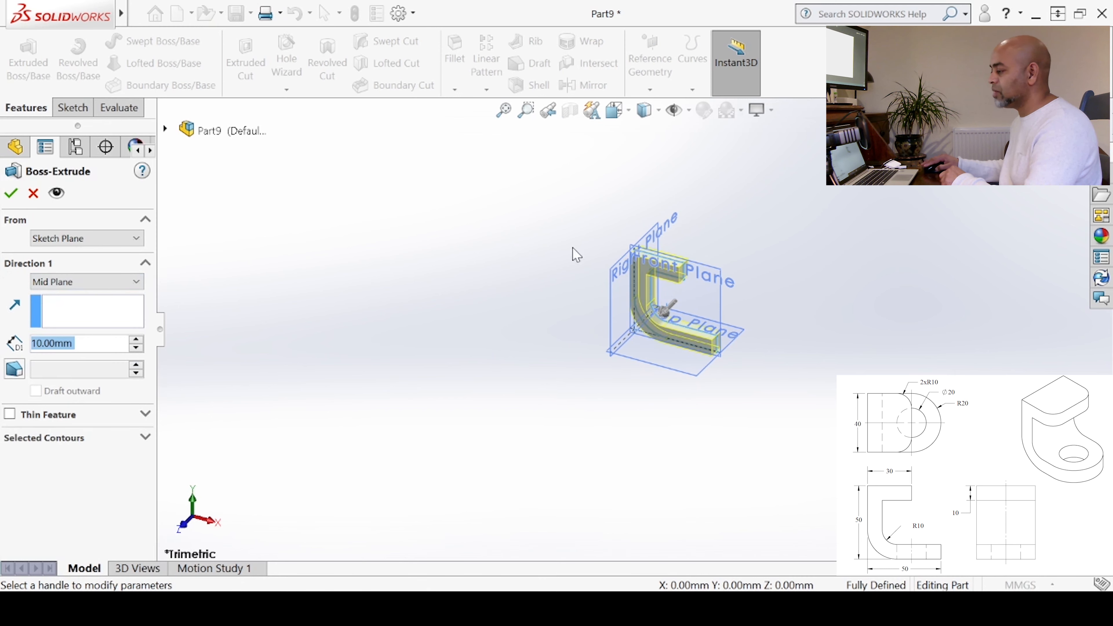
left_click(136, 340)
left_click(136, 340)
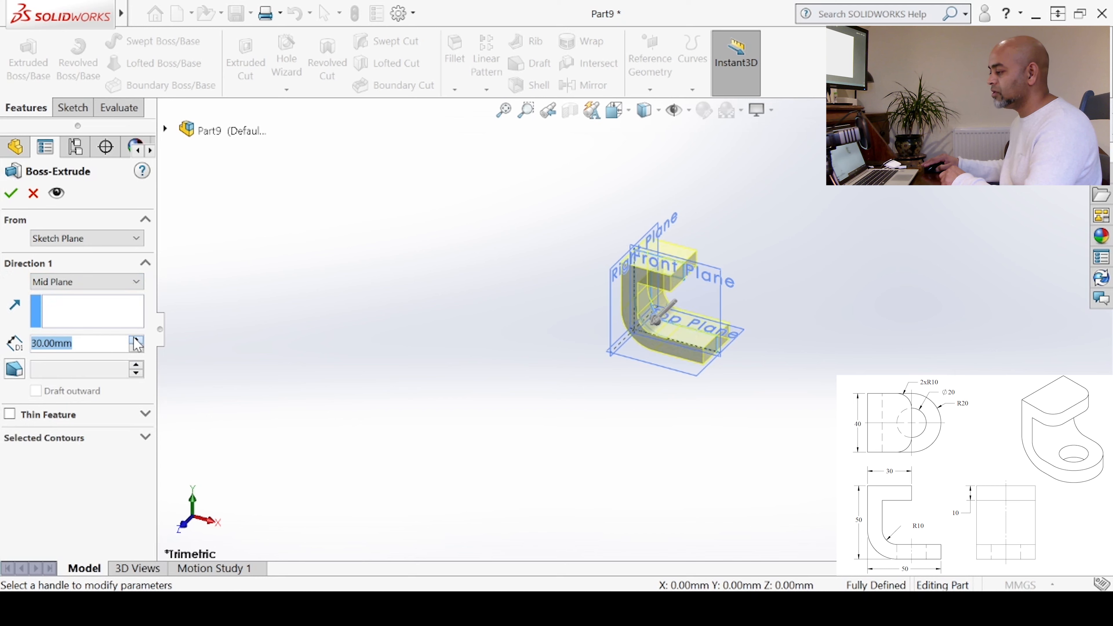
left_click(136, 339)
left_click(12, 195)
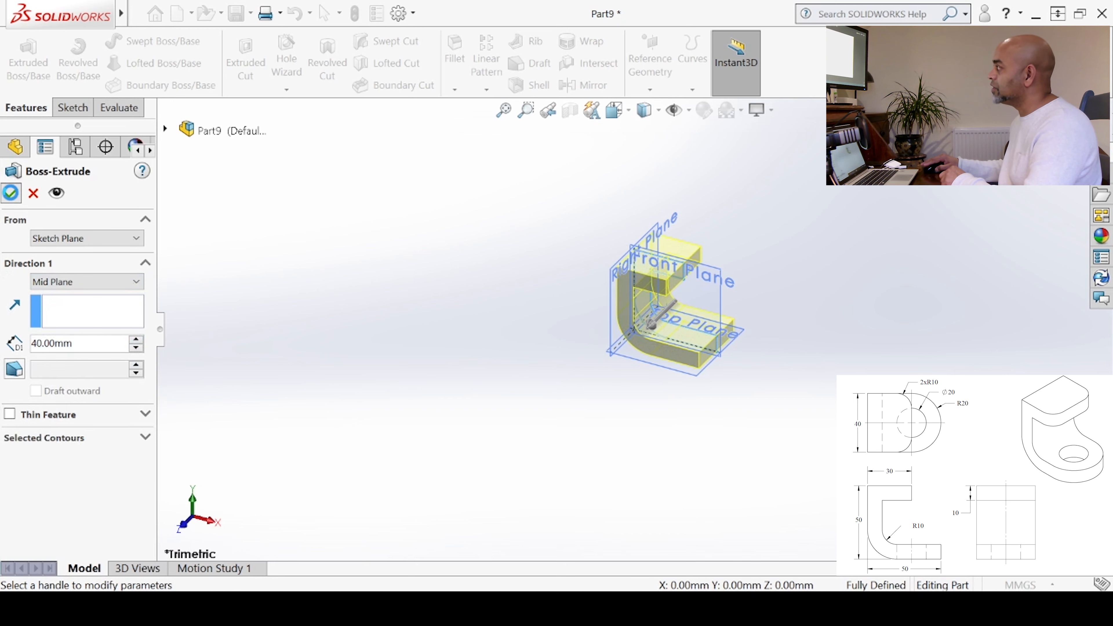
left_click(643, 289)
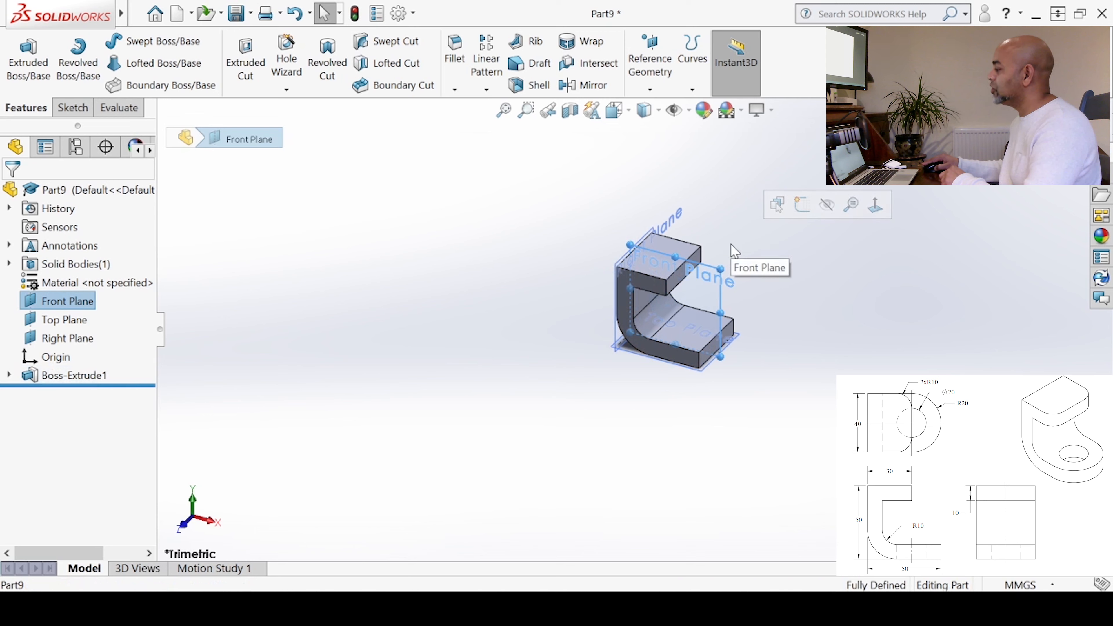
- Fillet the two short vertical edges at the free end of the upper arm with a 10 mm radius
scroll(736, 258, "down", 2)
scroll(689, 341, "down", 3)
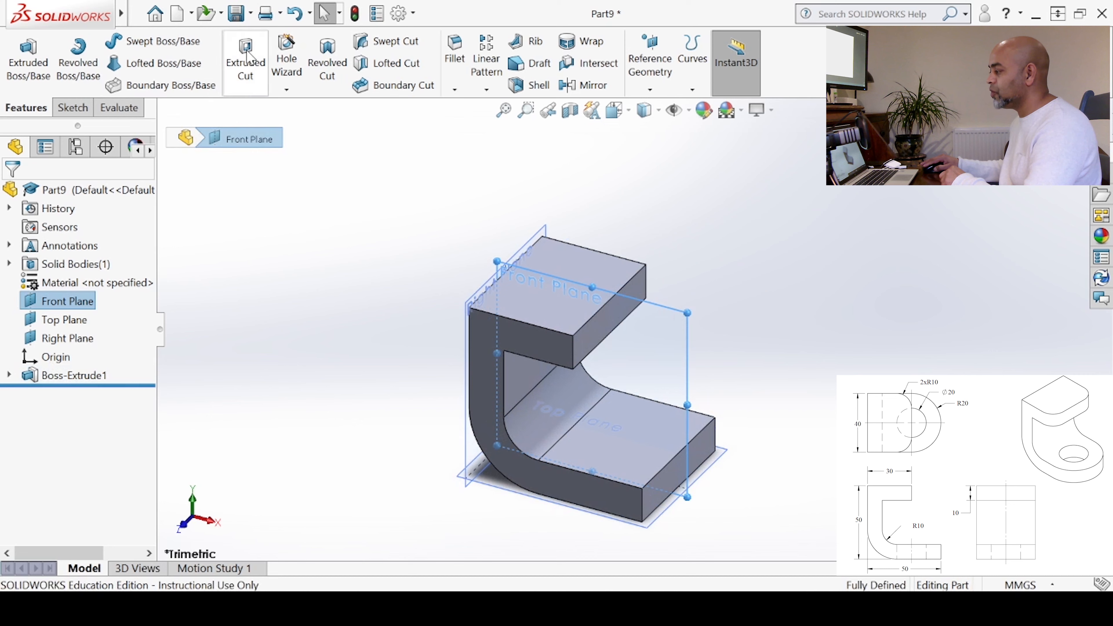
left_click(456, 64)
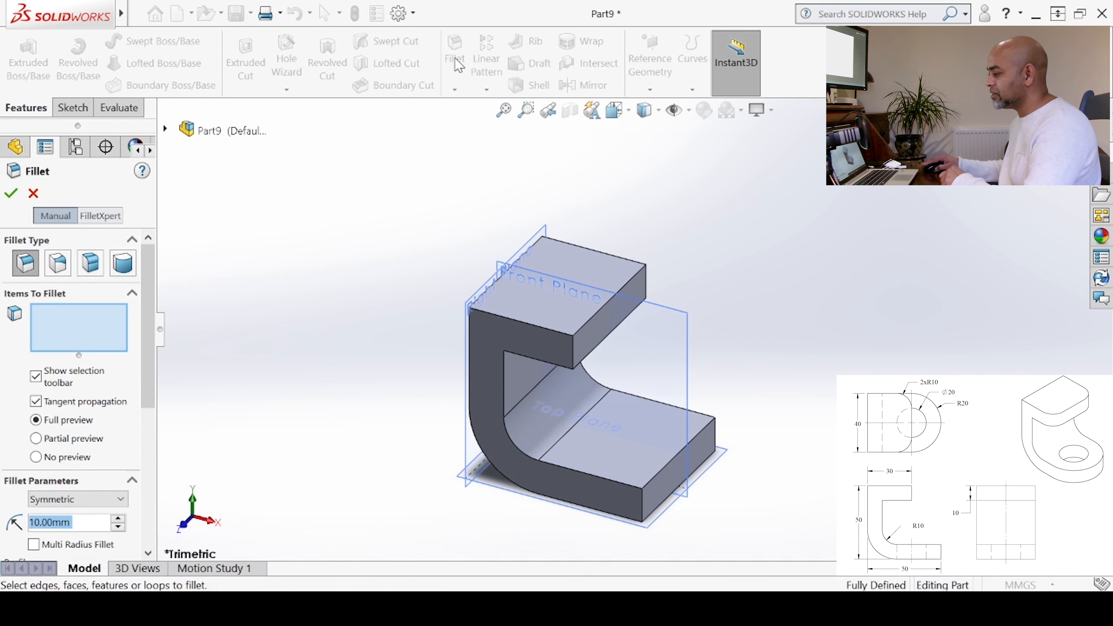
left_click(574, 353)
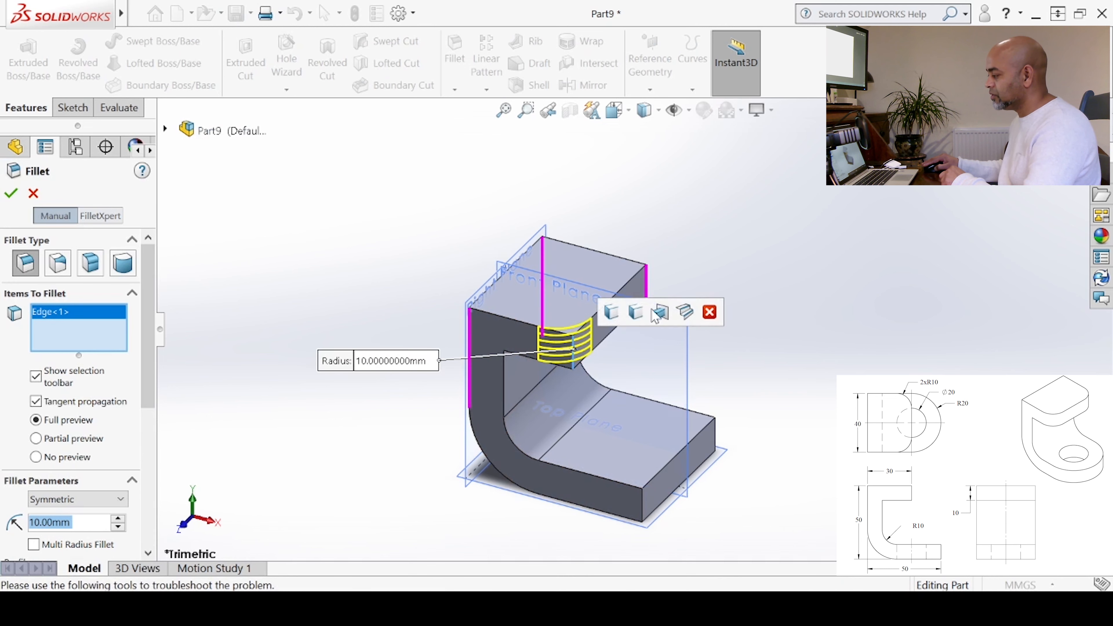
left_click(646, 279)
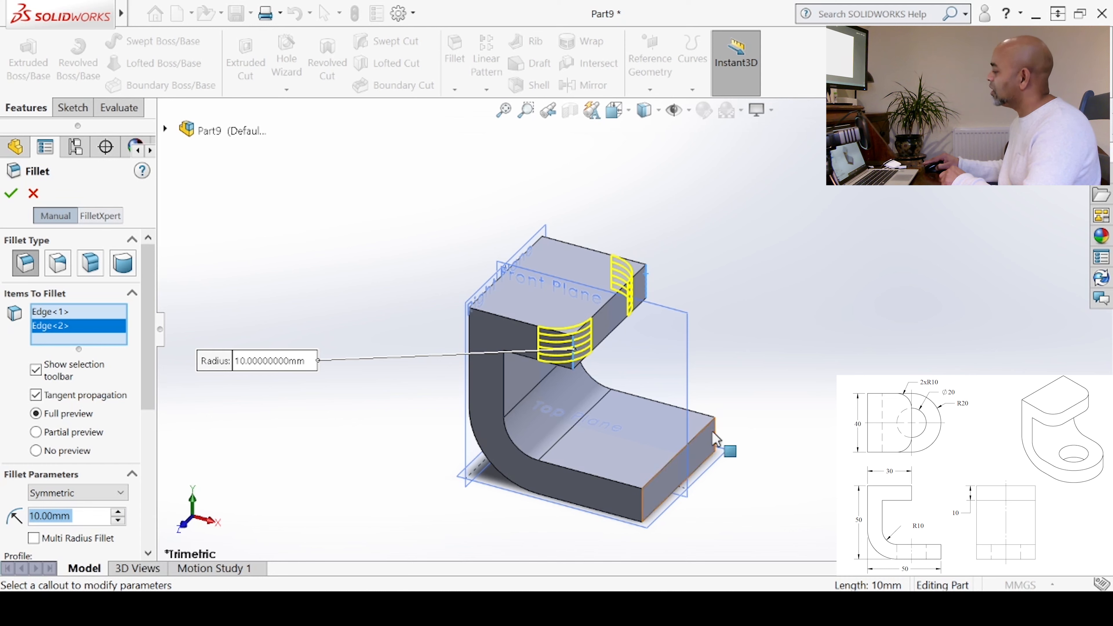
left_click(11, 193)
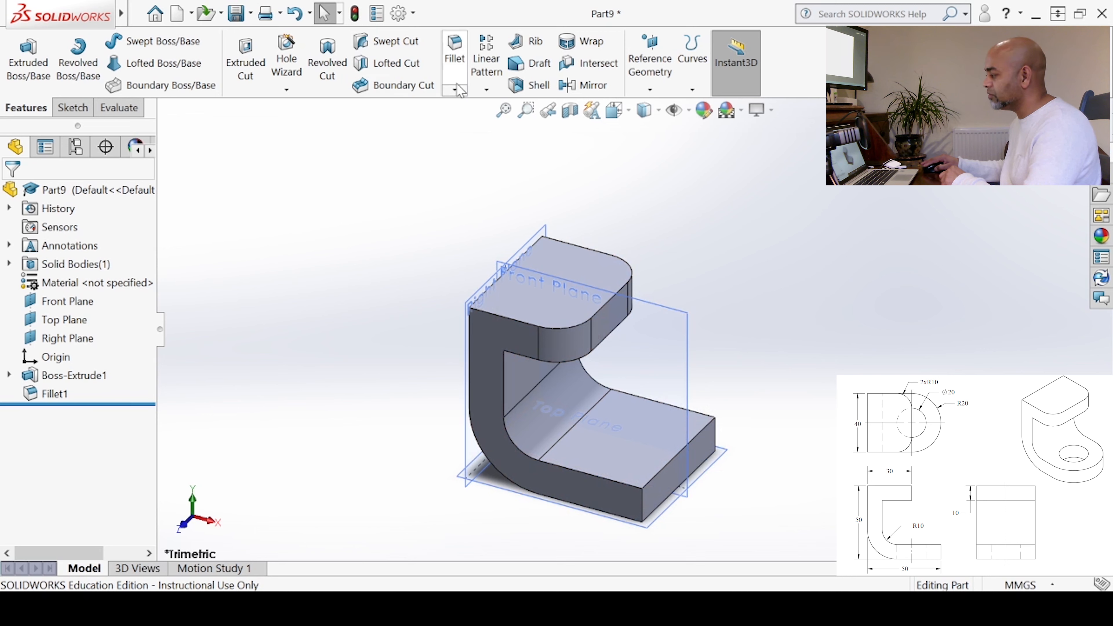
- Round the free end of the base with a full round fillet, using its end face as centre and both bracket side faces as sides
left_click(455, 53)
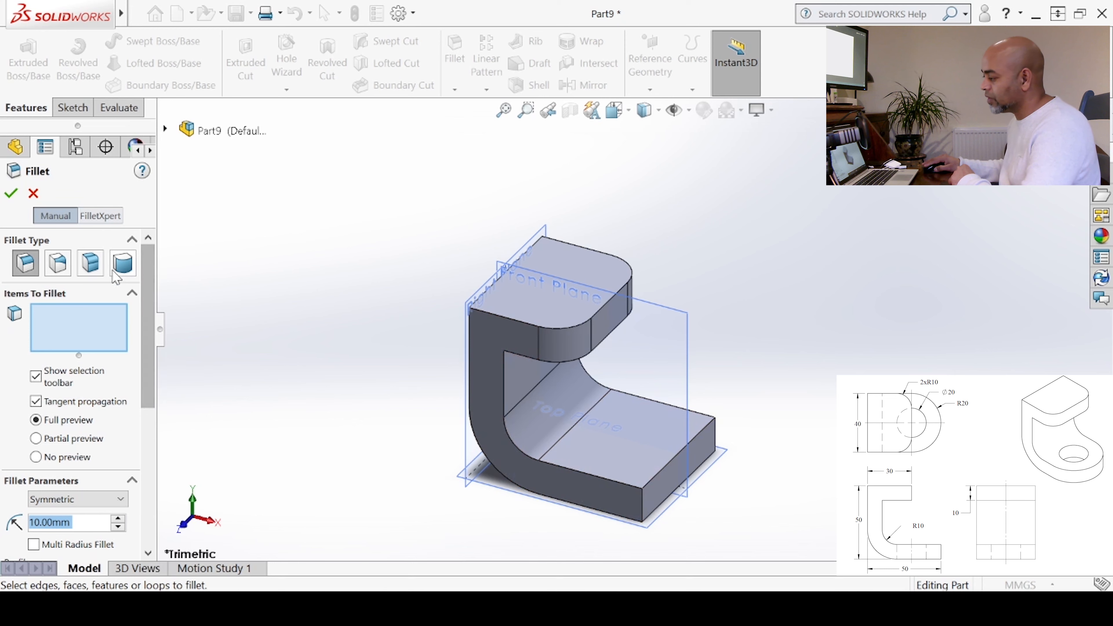
left_click(122, 264)
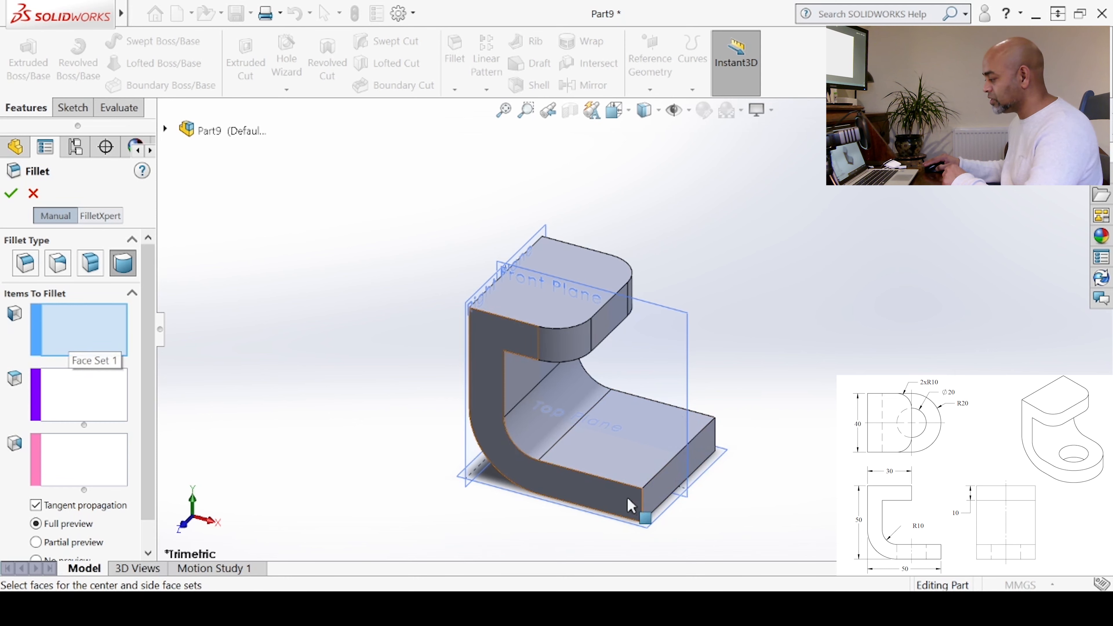
left_click(628, 506)
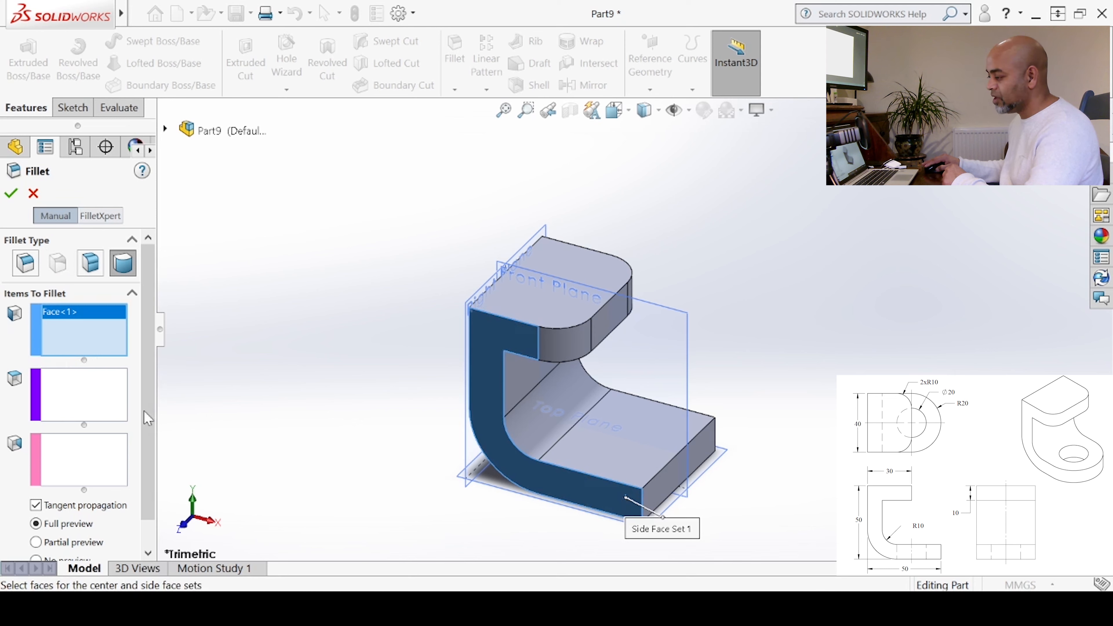
left_click(72, 402)
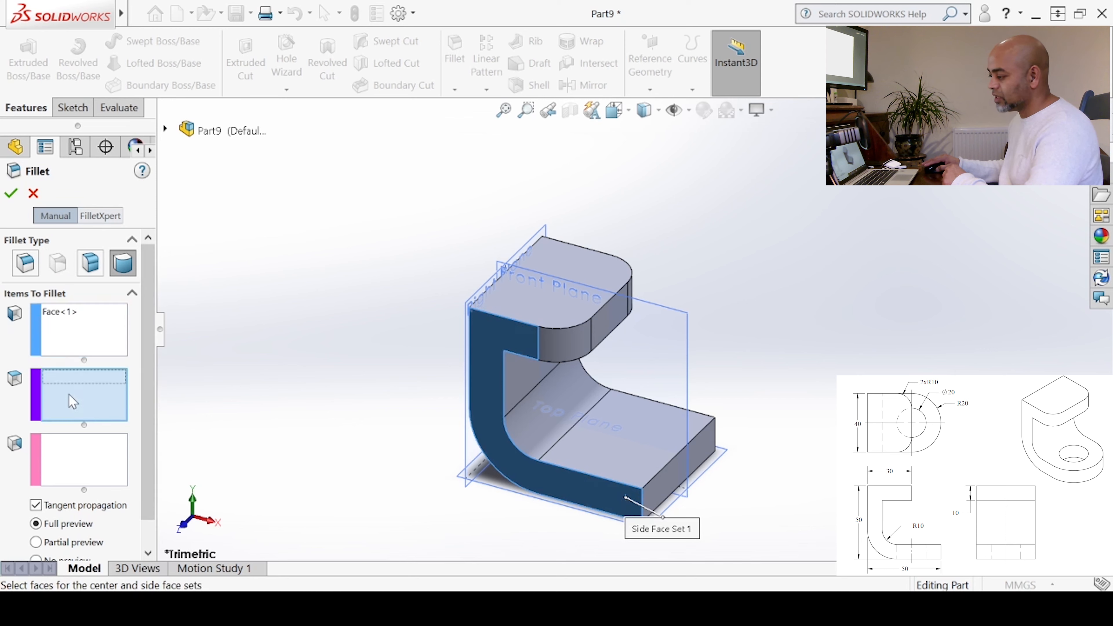
left_click(665, 490)
left_click(64, 464)
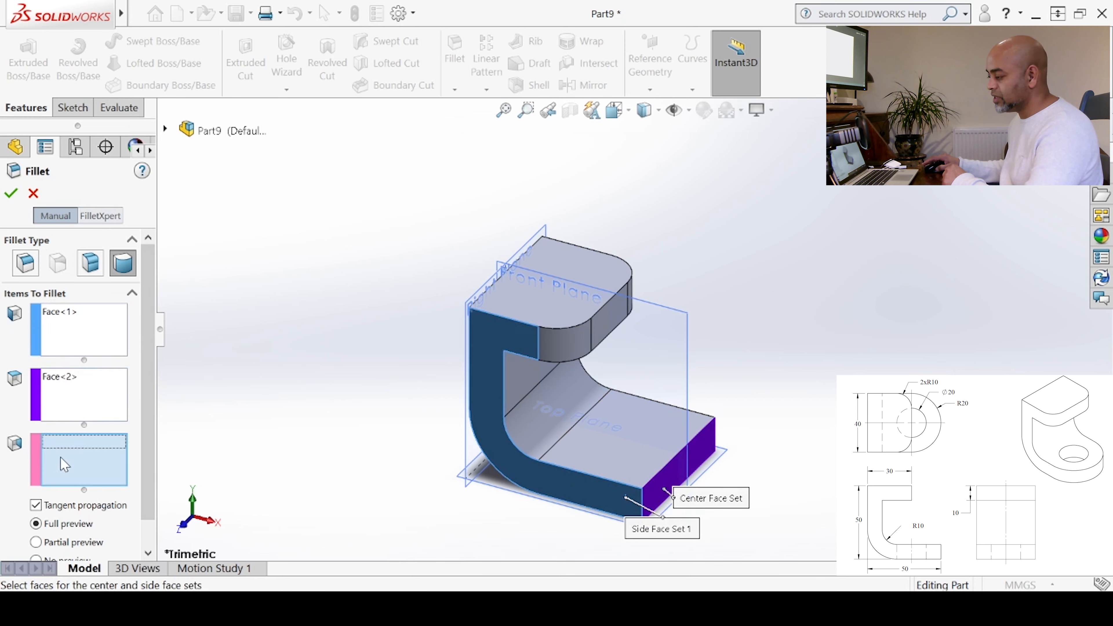
middle_click_drag(412, 425, 280, 480)
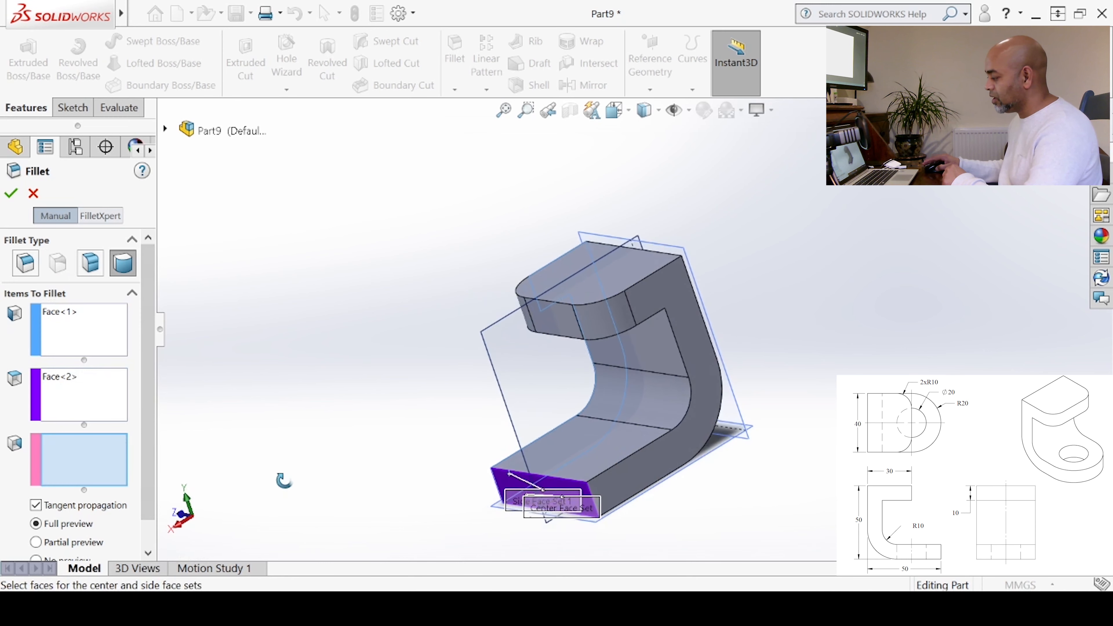
left_click(626, 479)
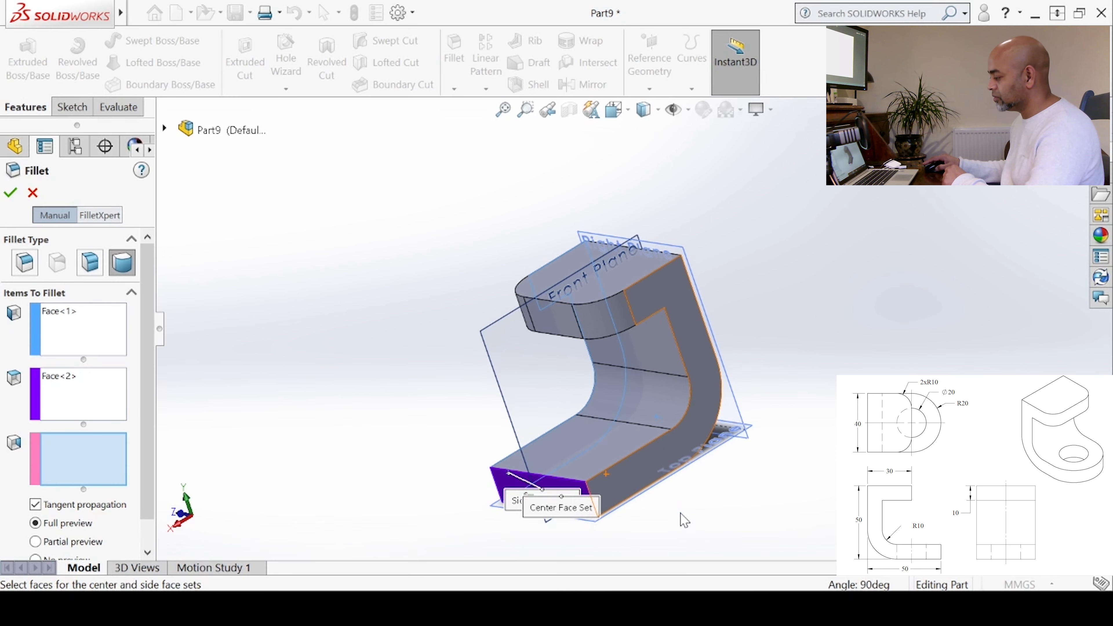
left_click(652, 513)
middle_click_drag(654, 526, 597, 472)
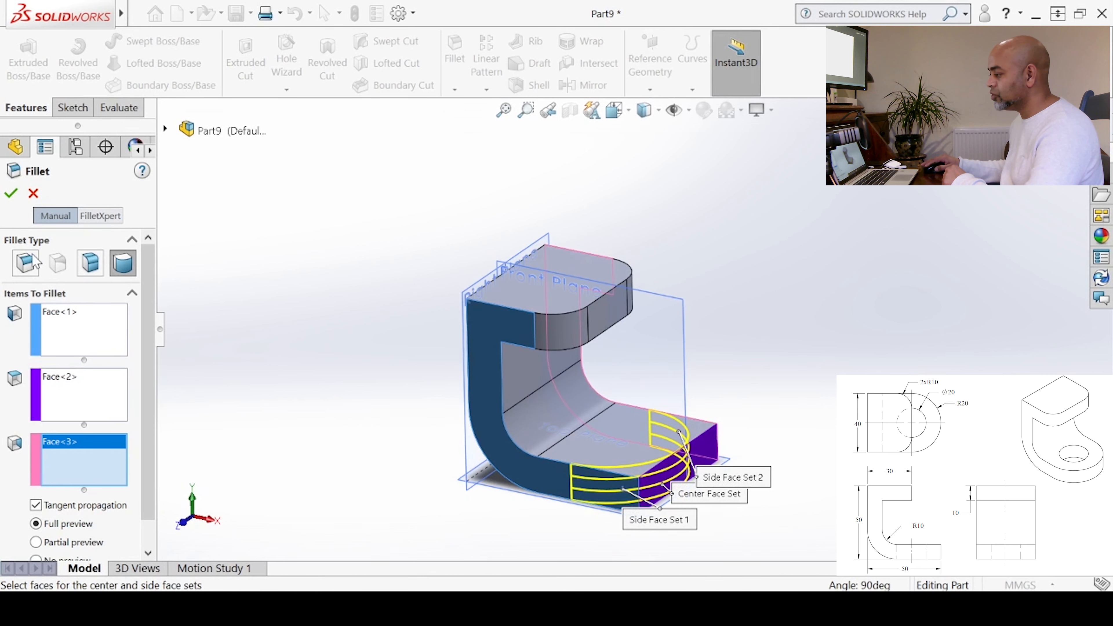
left_click(11, 195)
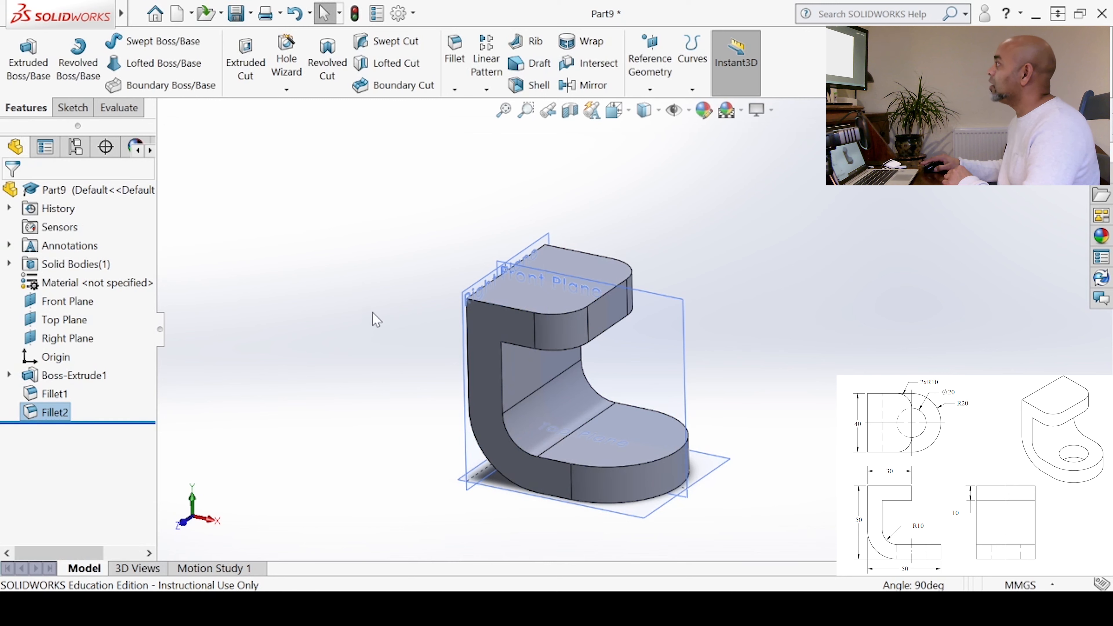
- Start a sketch on the base's upper face and draw a circle about 15.7 mm in diameter at the rounded end's arc centre
mouse_move(309, 326)
middle_mouse_down()
mouse_move(318, 291)
mouse_move(308, 309)
middle_mouse_up()
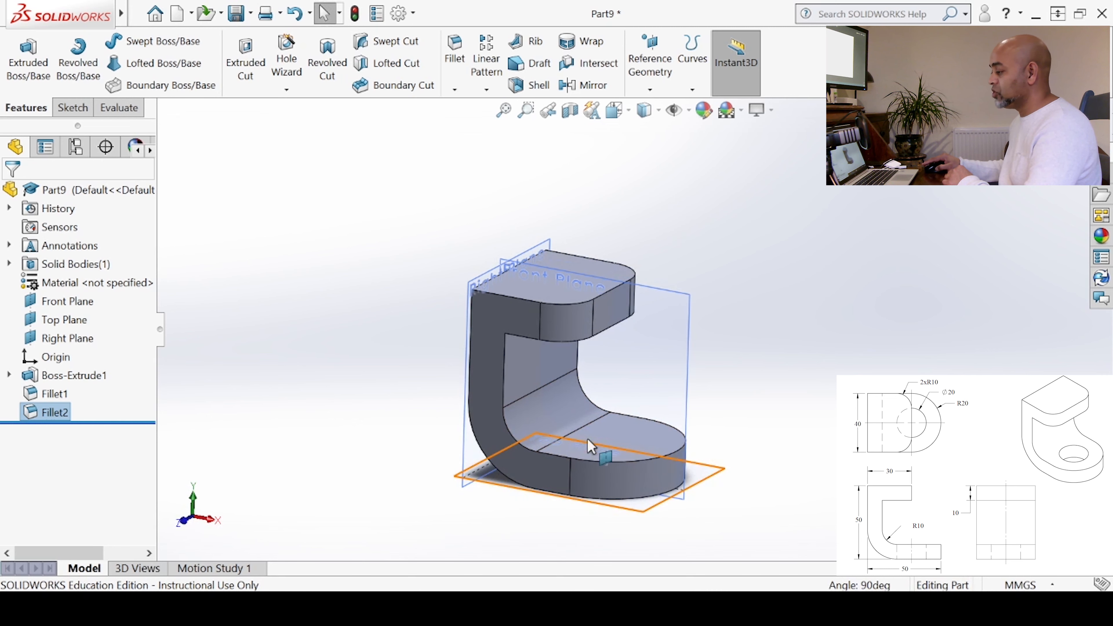
left_click(258, 329)
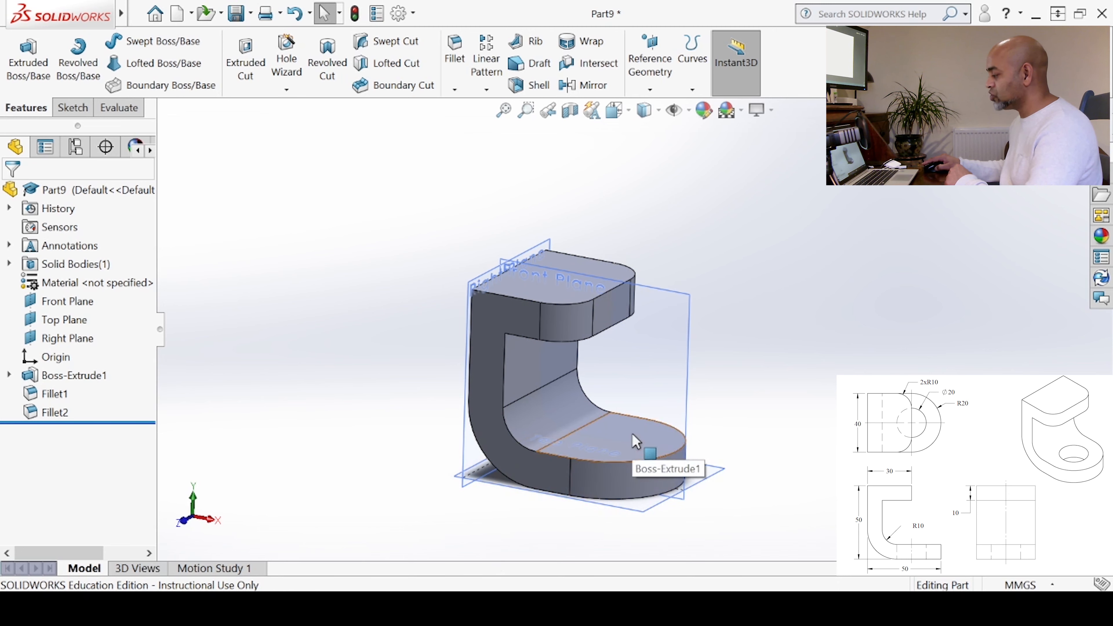
scroll(629, 432, "down", 1)
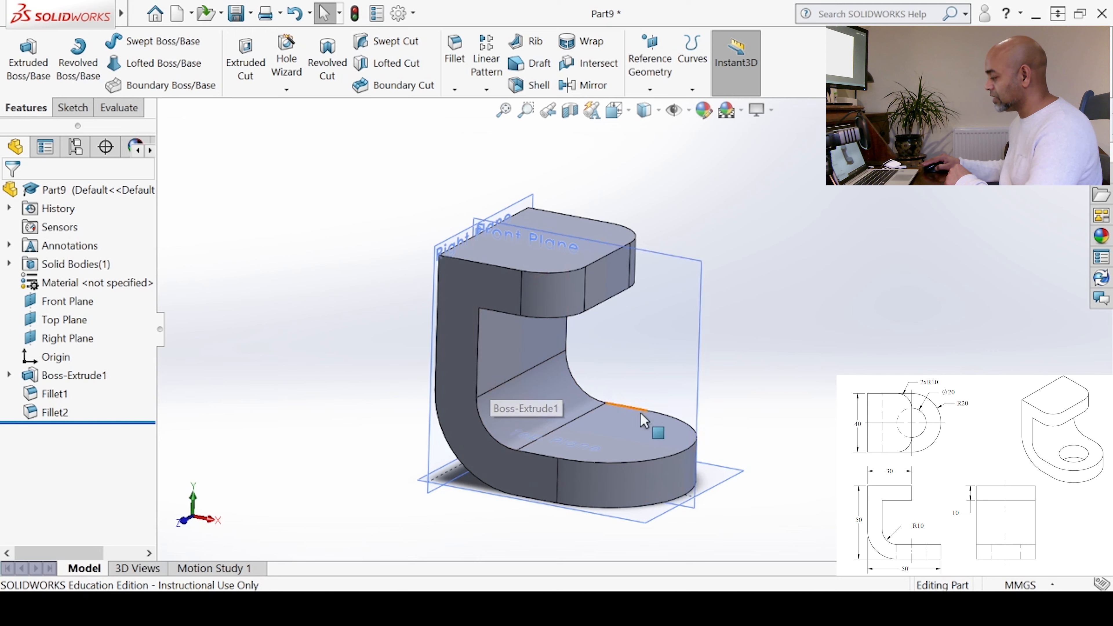
left_click(655, 425)
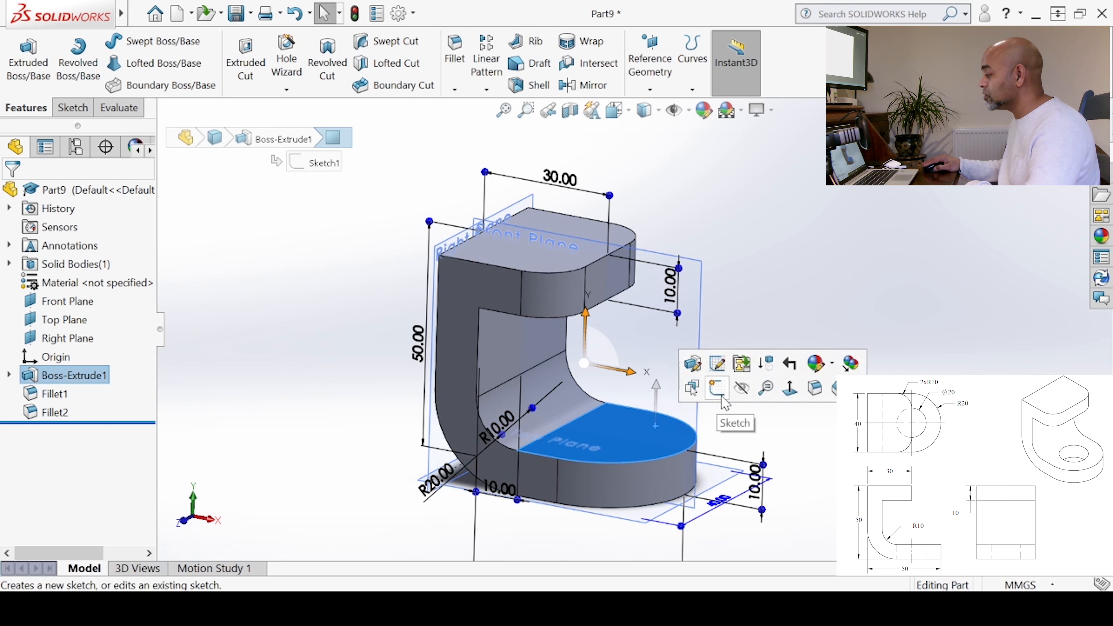
left_click(720, 389)
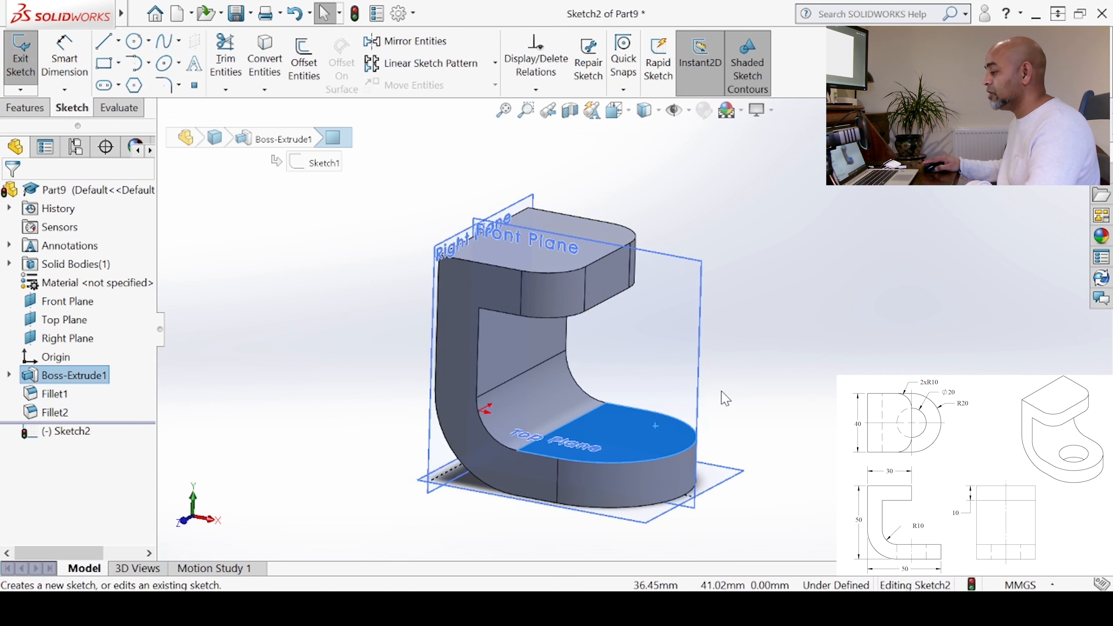
right_click(75, 435)
left_click(116, 328)
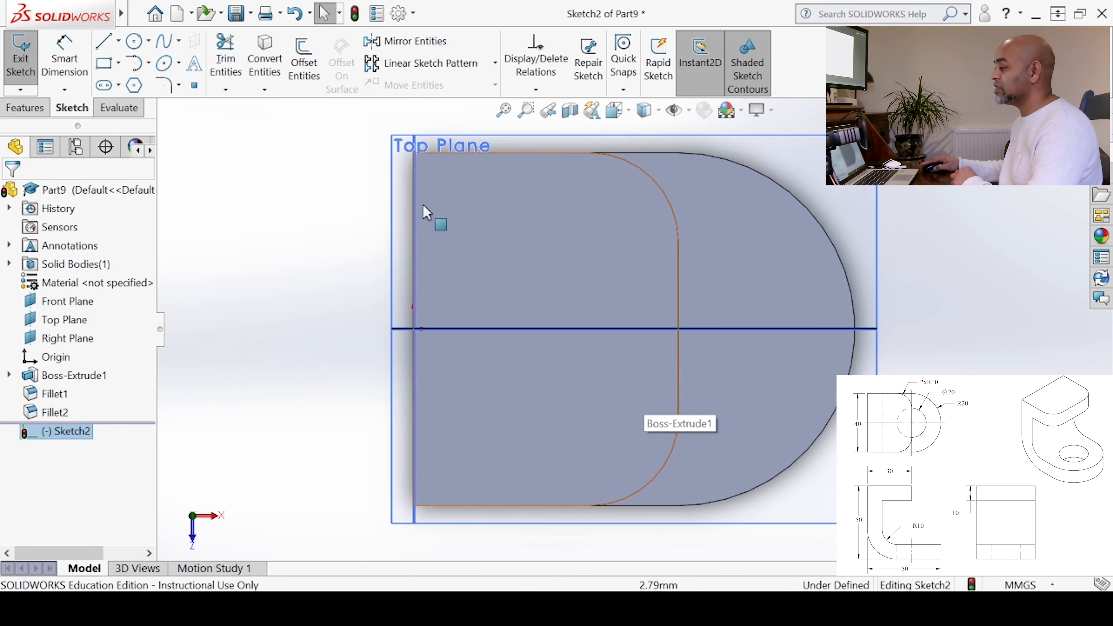
left_click(134, 41)
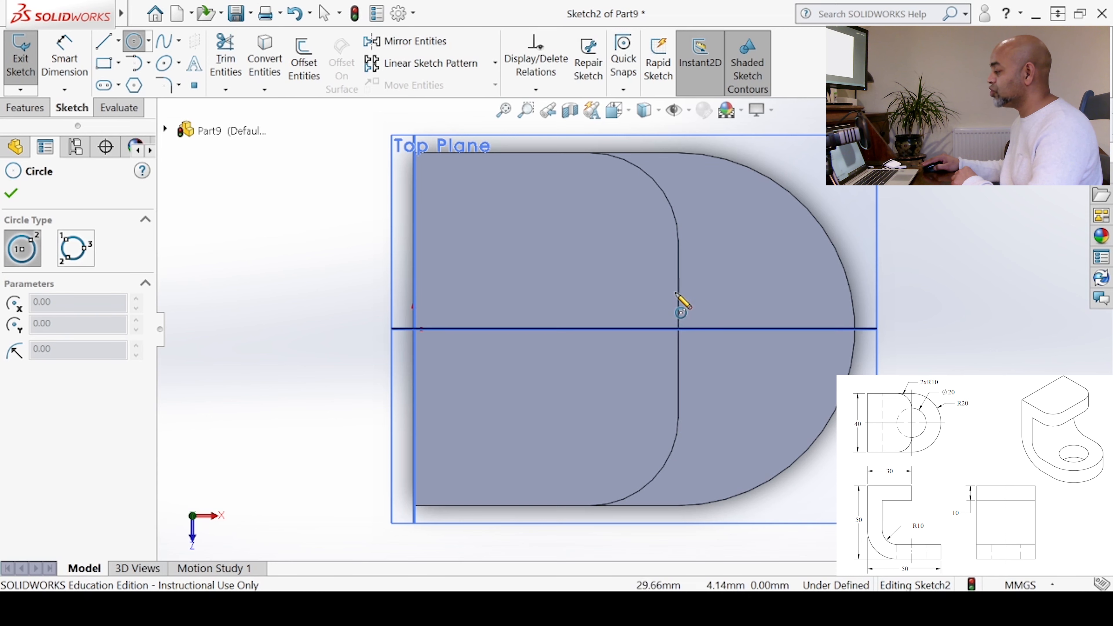
left_click(679, 328)
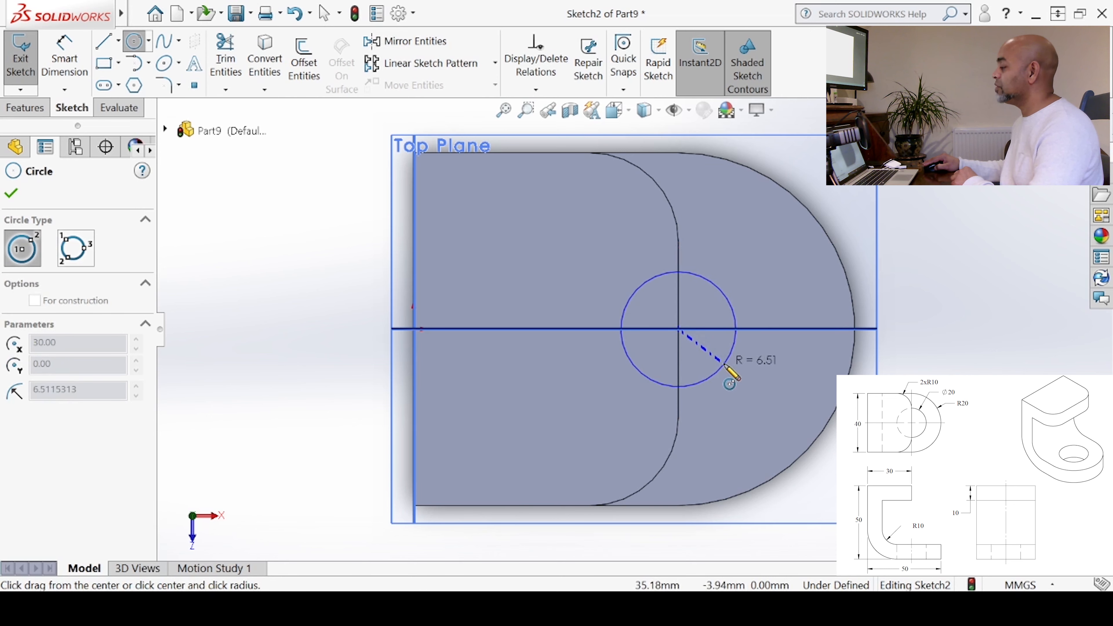
left_click(735, 372)
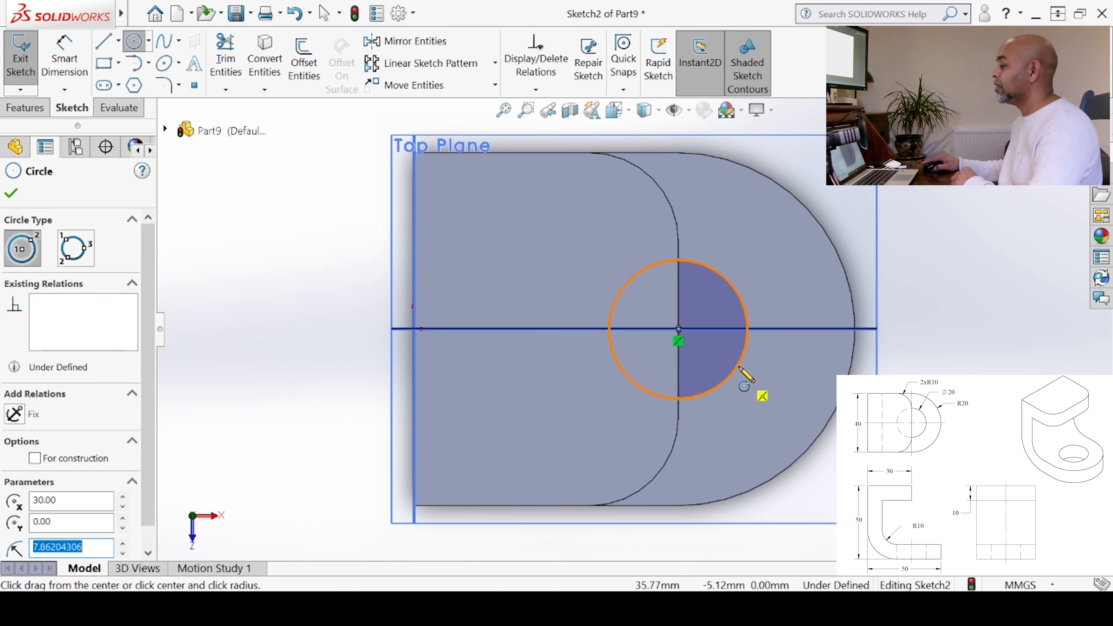
- Dimension the circle's diameter to 20 mm and exit the sketch
left_click(55, 50)
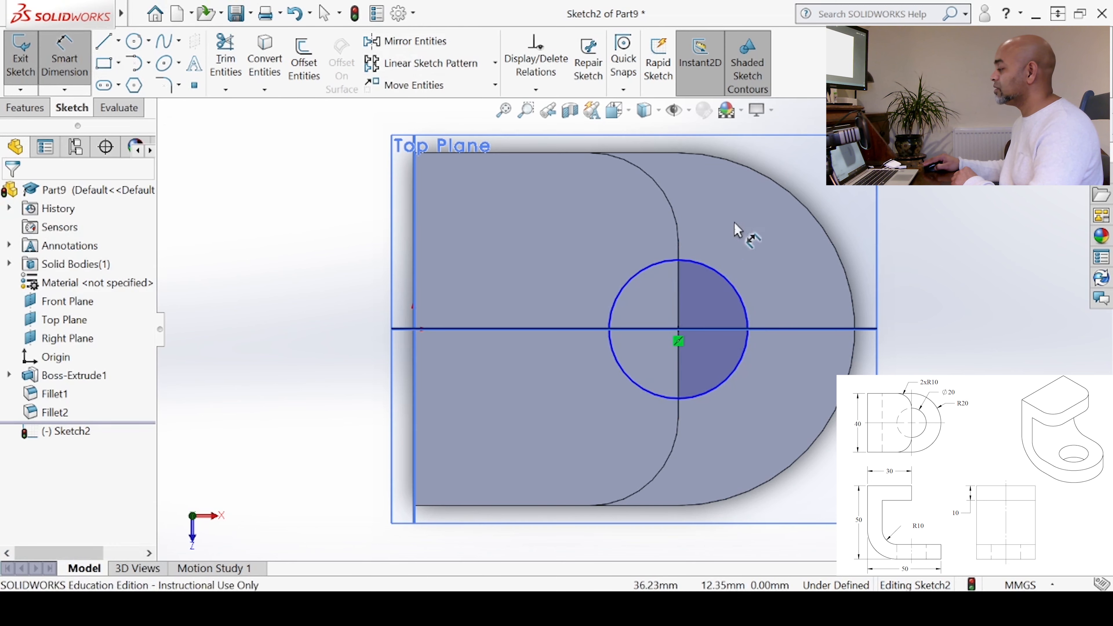
left_click(721, 274)
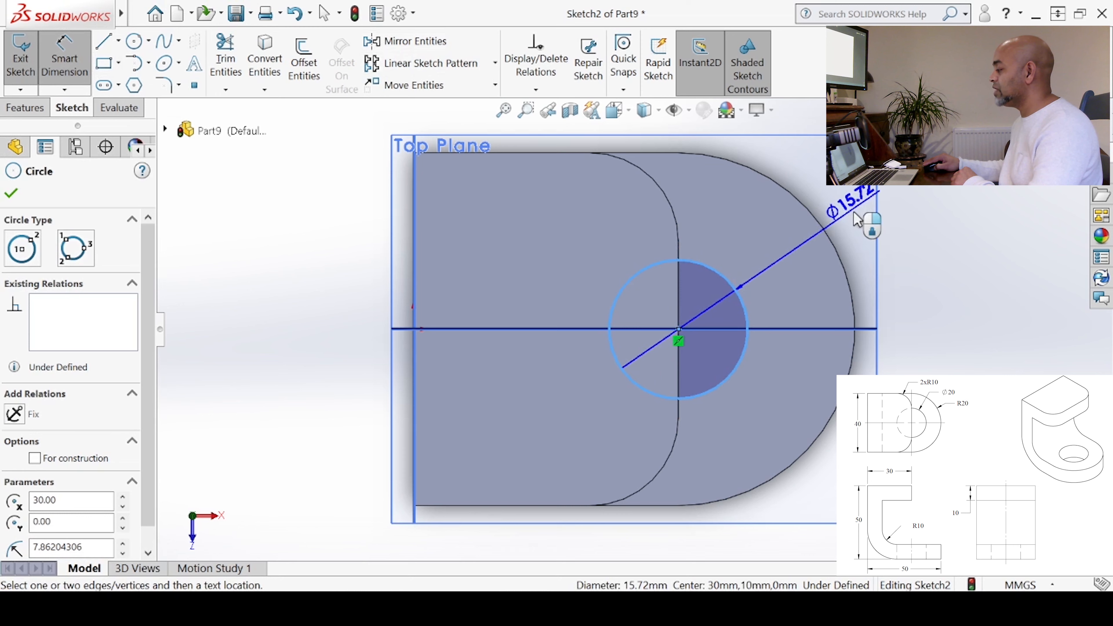
left_click(866, 229)
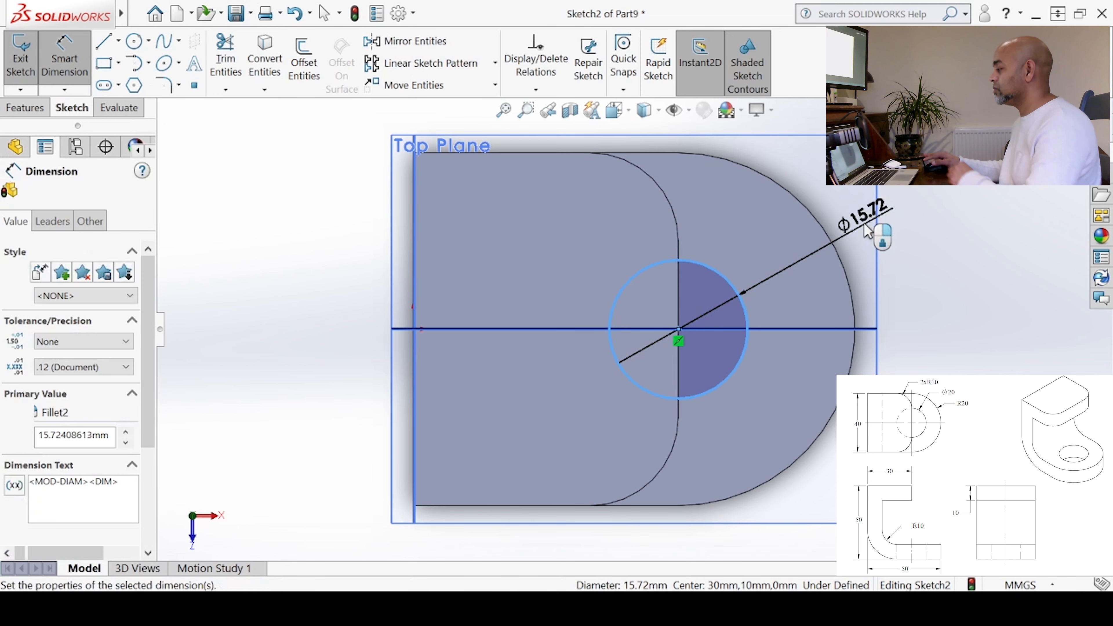
type("20")
key("Return")
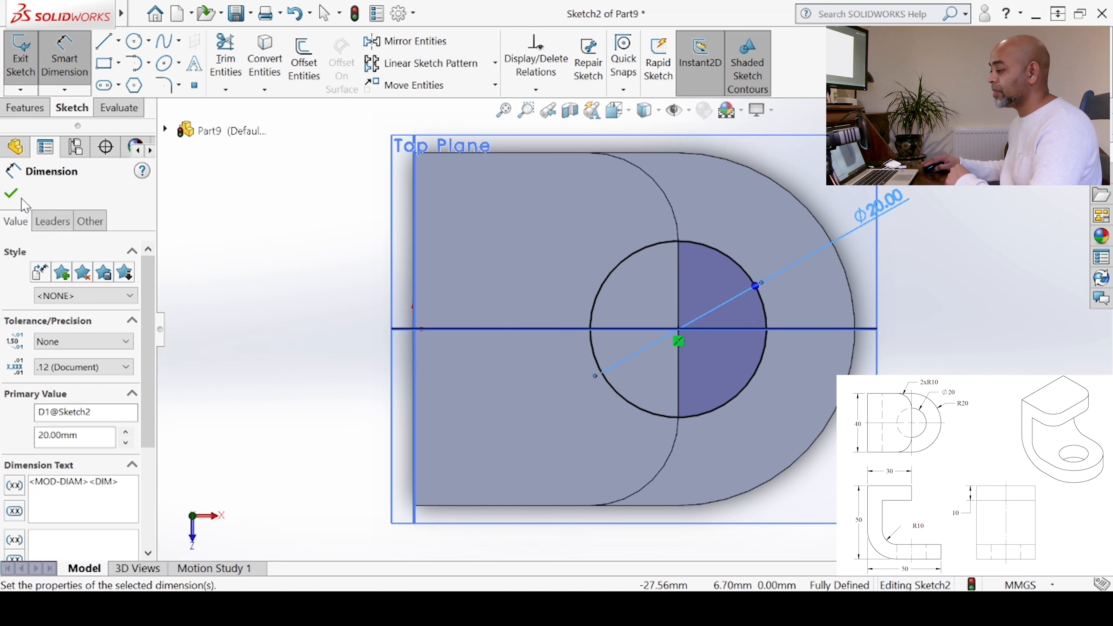
left_click(12, 197)
left_click(24, 70)
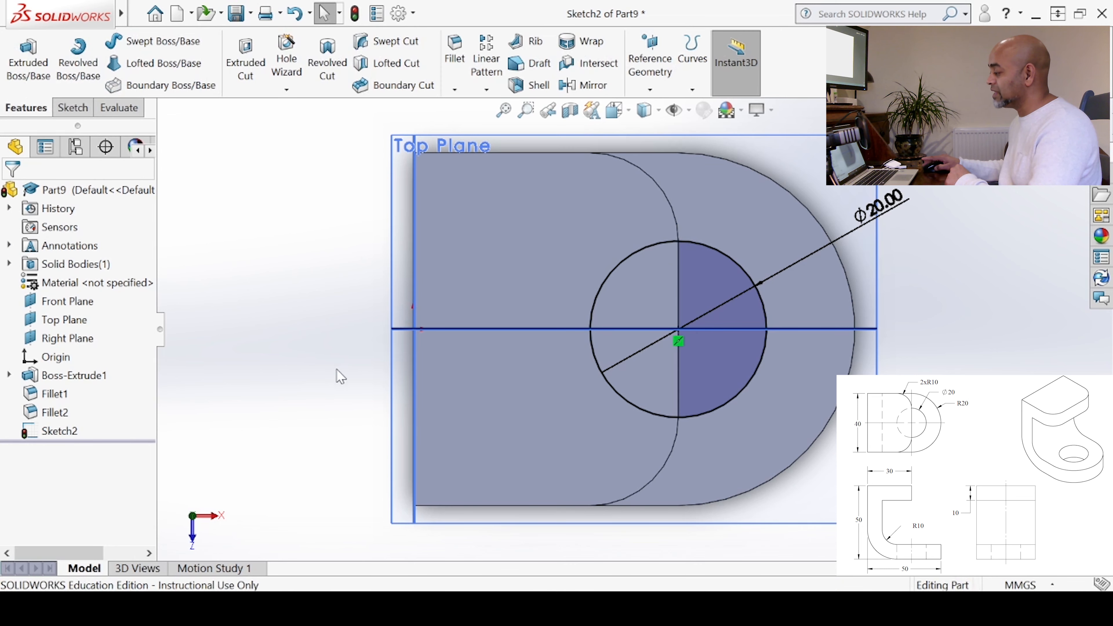
- Cut the circle through the base as an extruded cut with a Blind depth of 10 mm
middle_click_drag(526, 308, 518, 258)
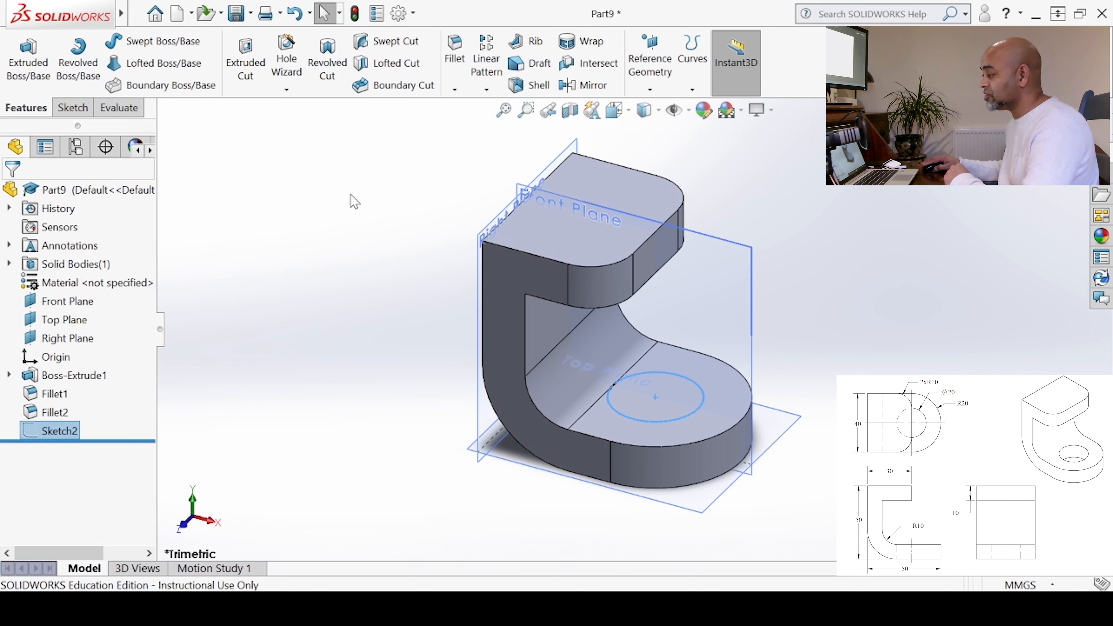
left_click(245, 61)
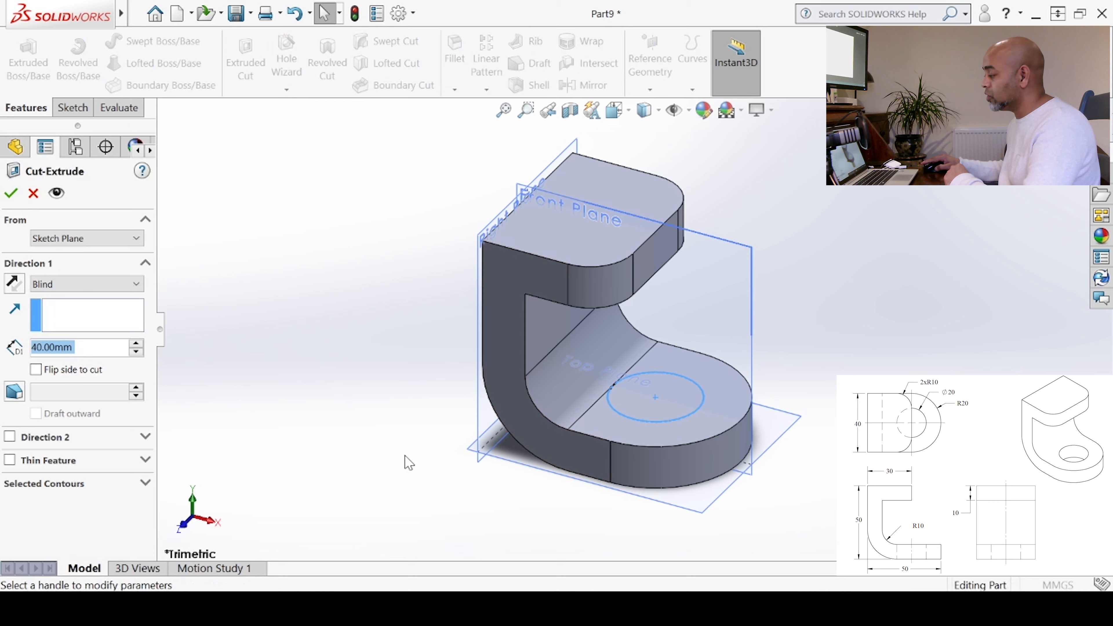
scroll(672, 293, "up", 4)
scroll(667, 363, "down", 4)
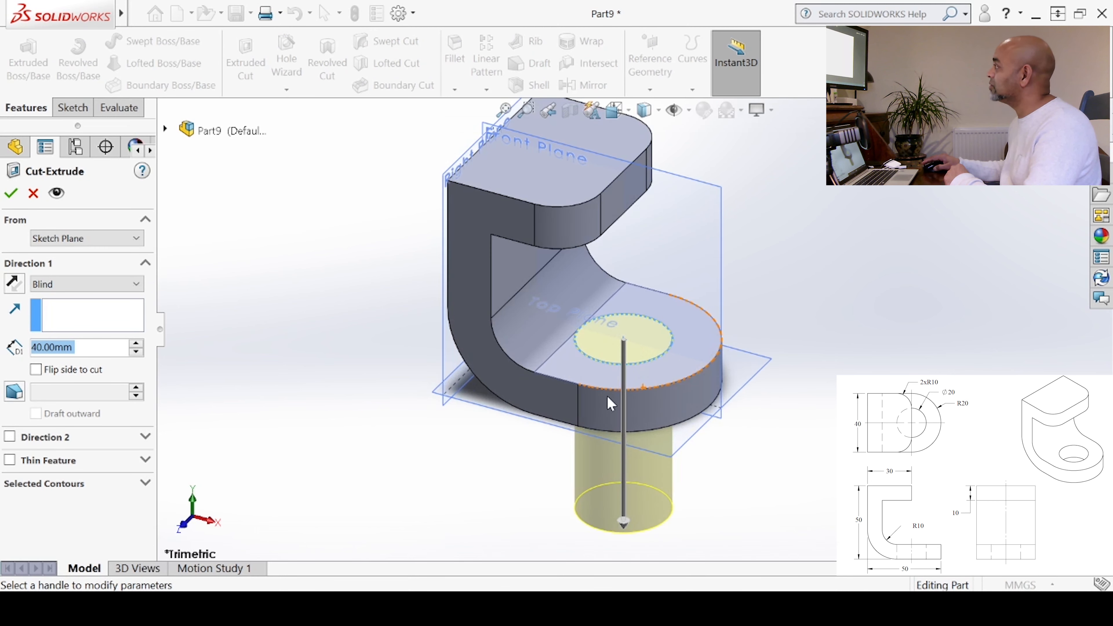
left_click(73, 287)
left_click(55, 311)
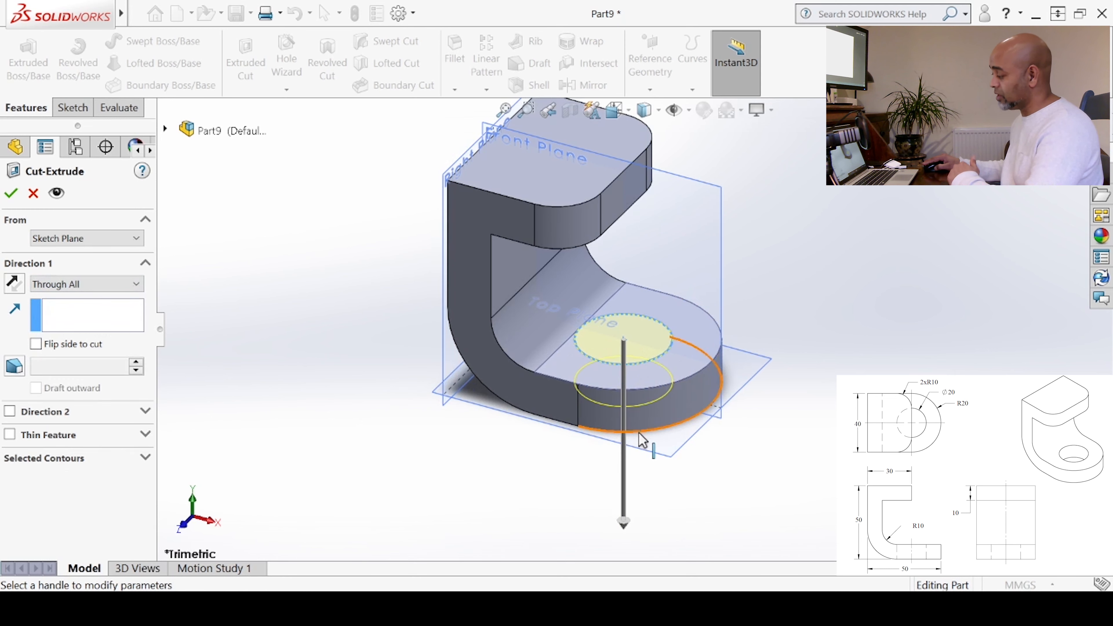
left_click(87, 284)
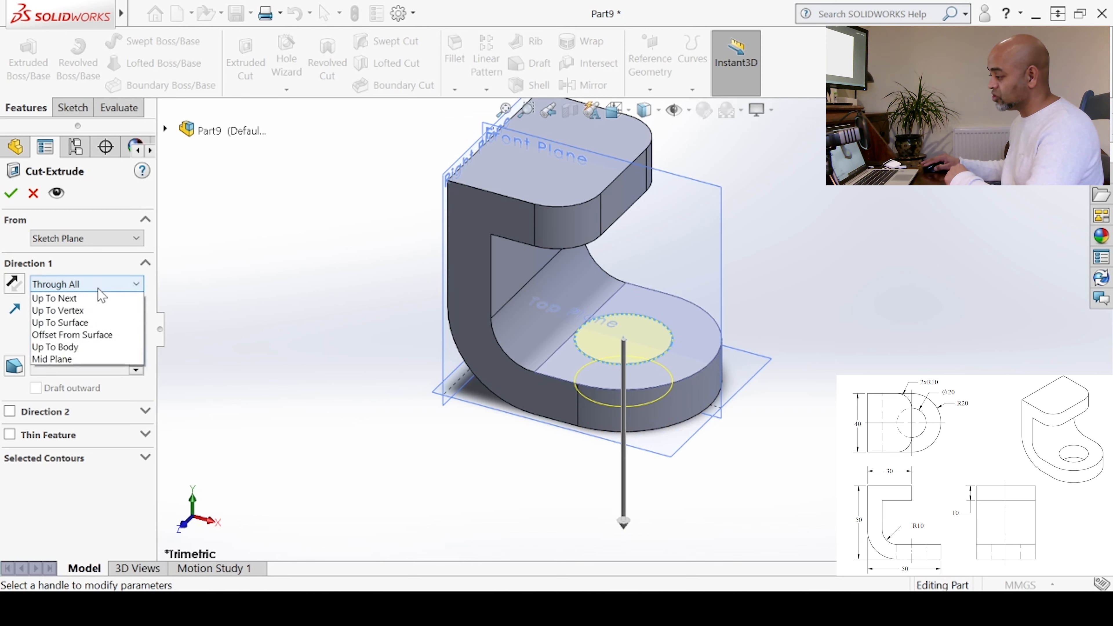
left_click(83, 299)
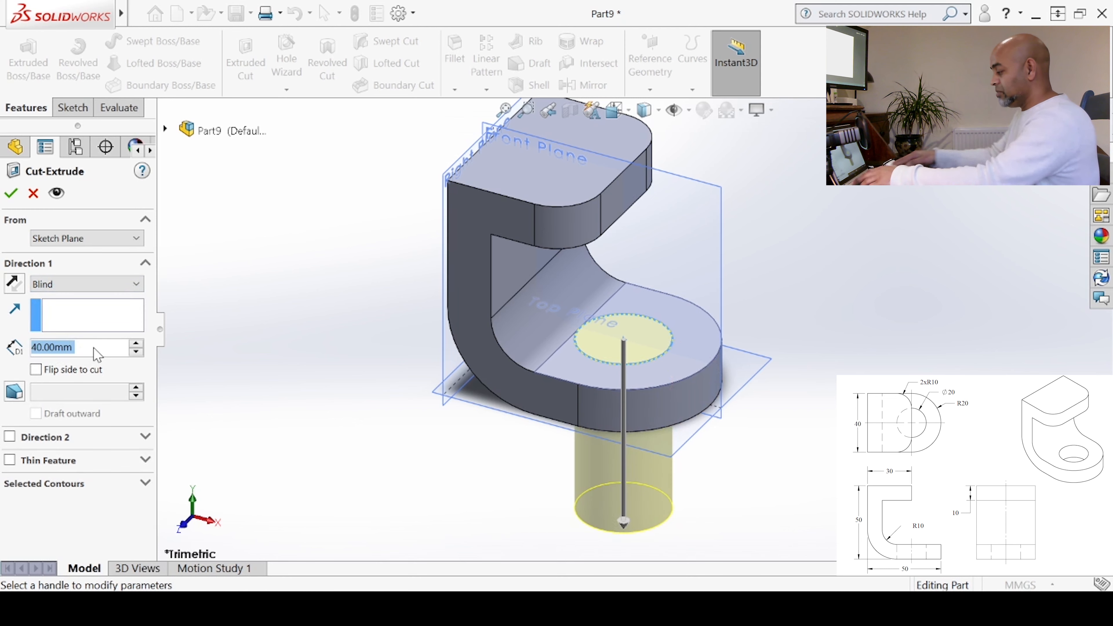
type("10")
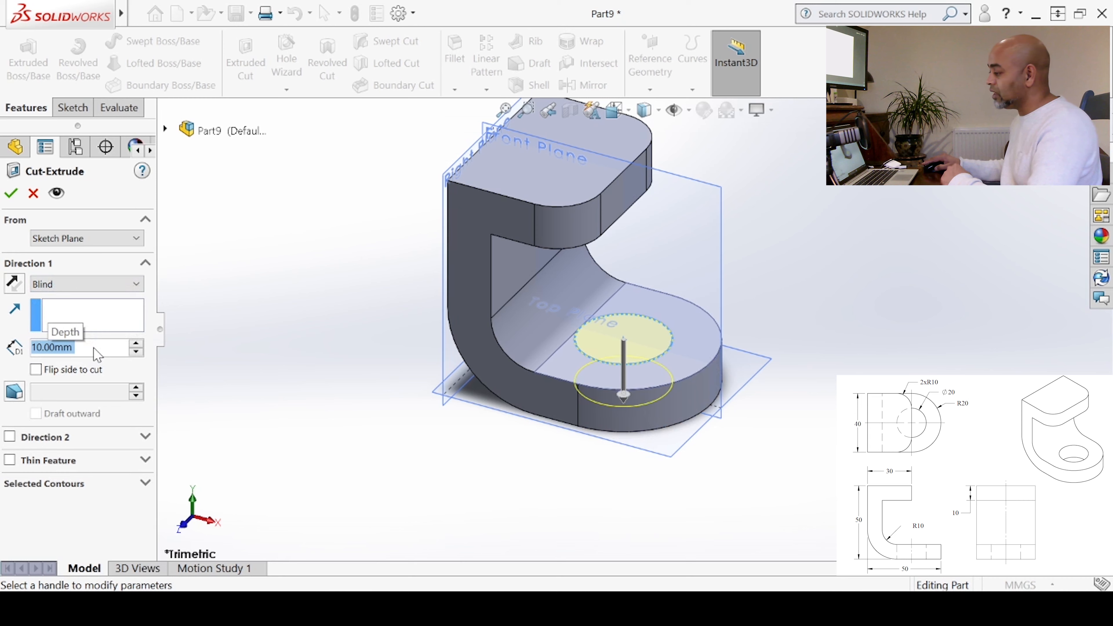
middle_click_drag(457, 463, 435, 440)
left_click(11, 193)
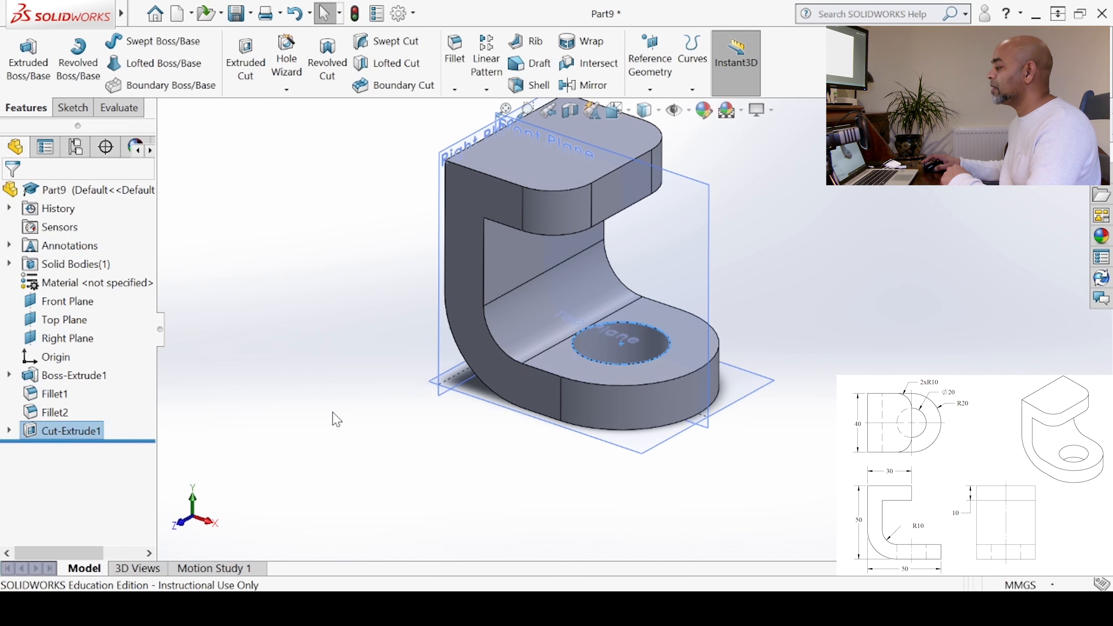
- Examine the finished bracket together with the dimensions of its main extrusion and hole cut, and return to the trimetric view
scroll(343, 410, "up", 3)
scroll(648, 249, "down", 1)
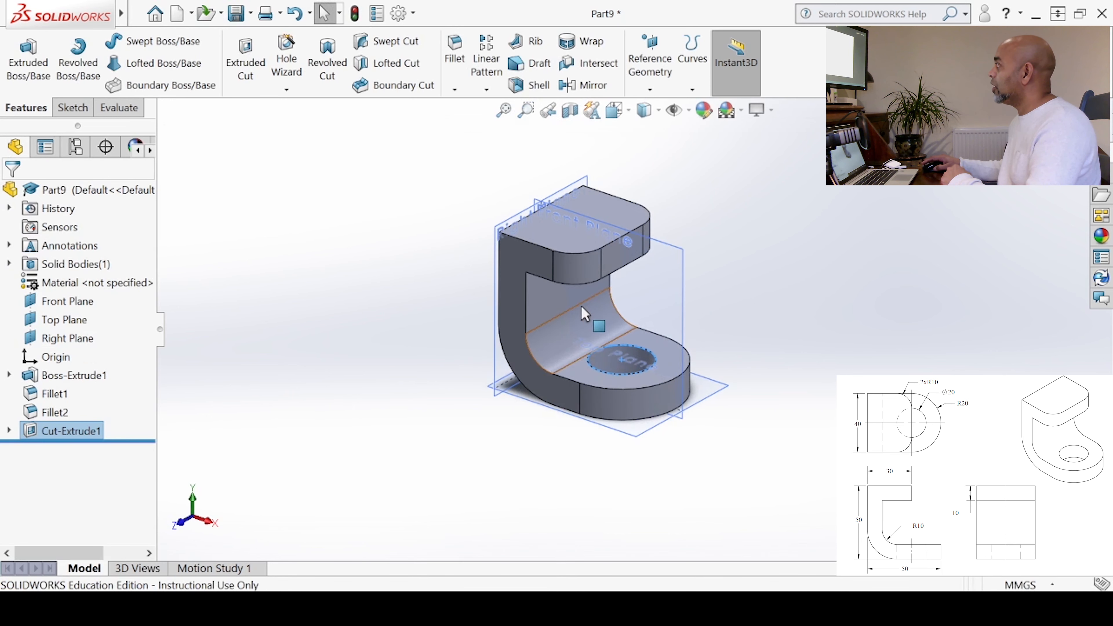
left_click(68, 483)
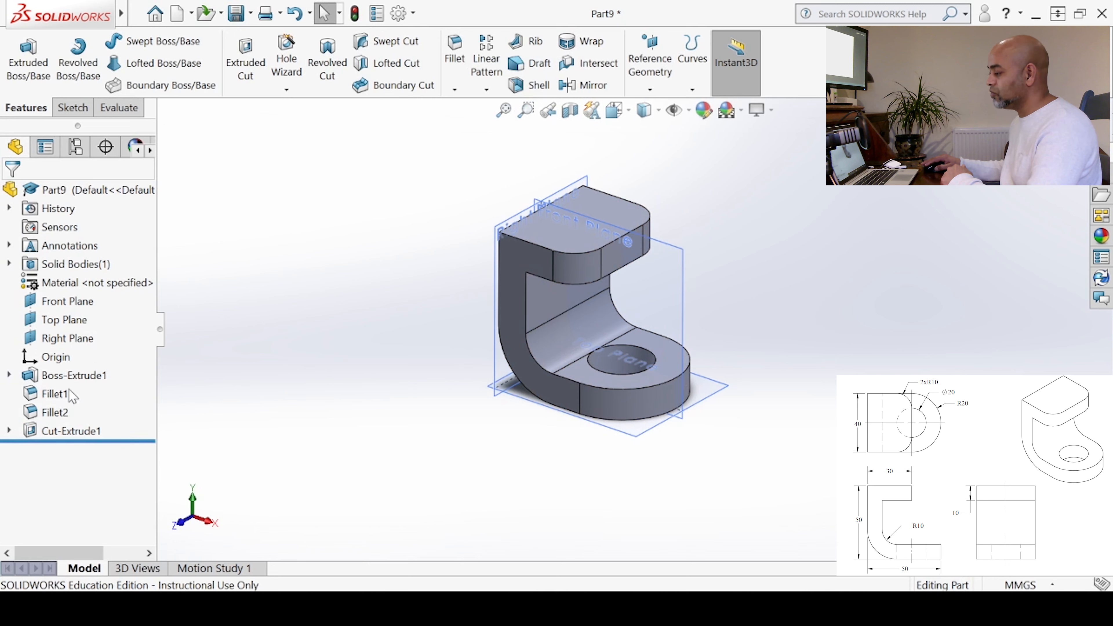
left_click(67, 376)
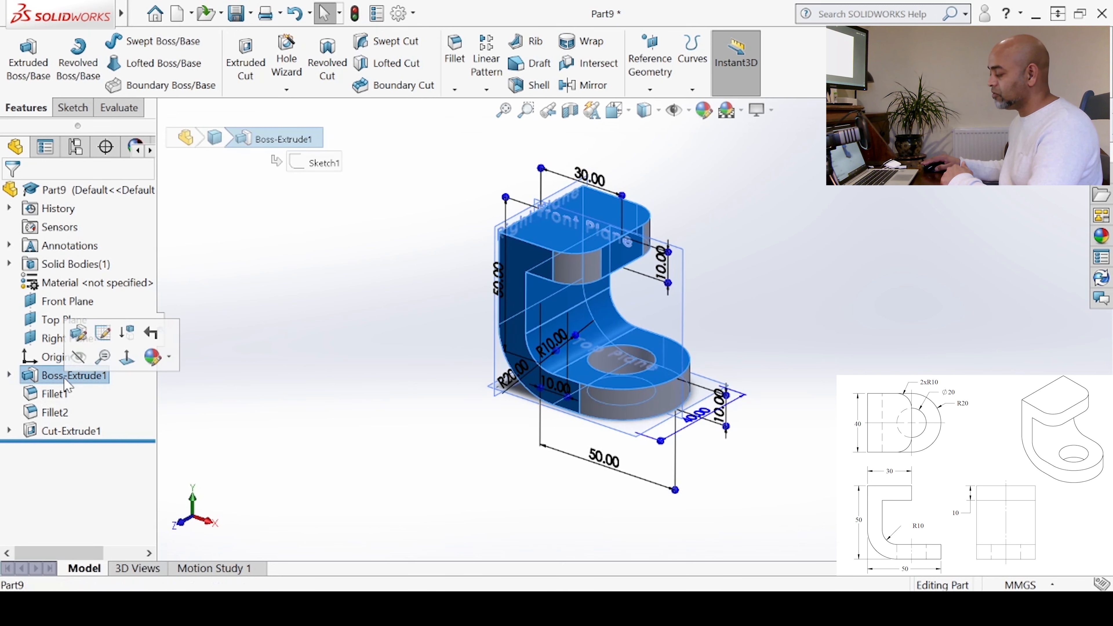
key("Escape")
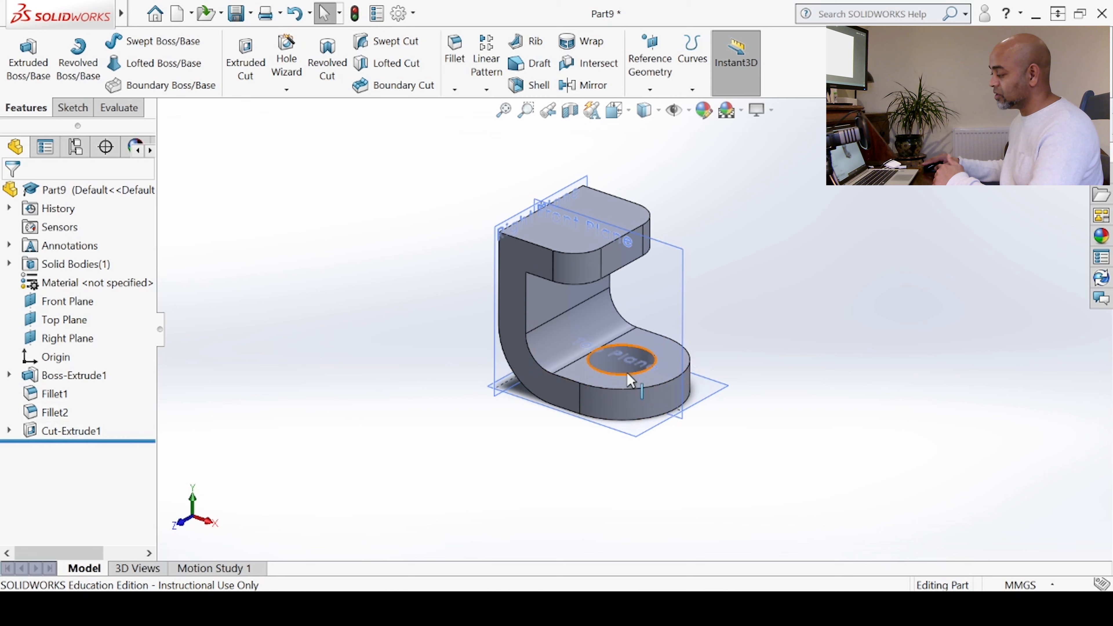
scroll(627, 247, "down", 1)
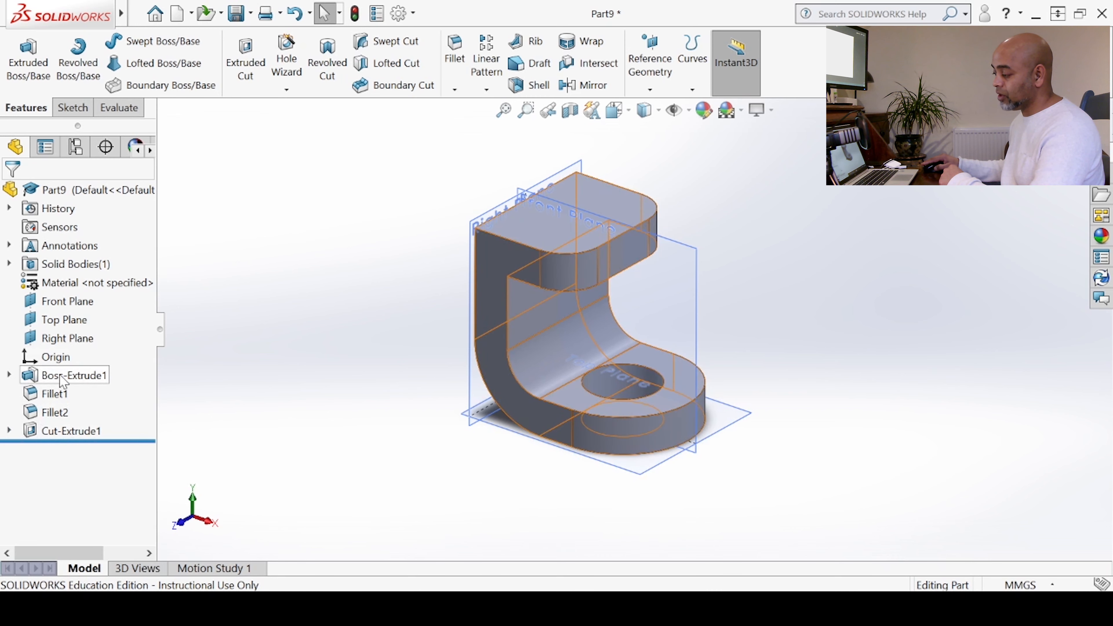
left_click(57, 432)
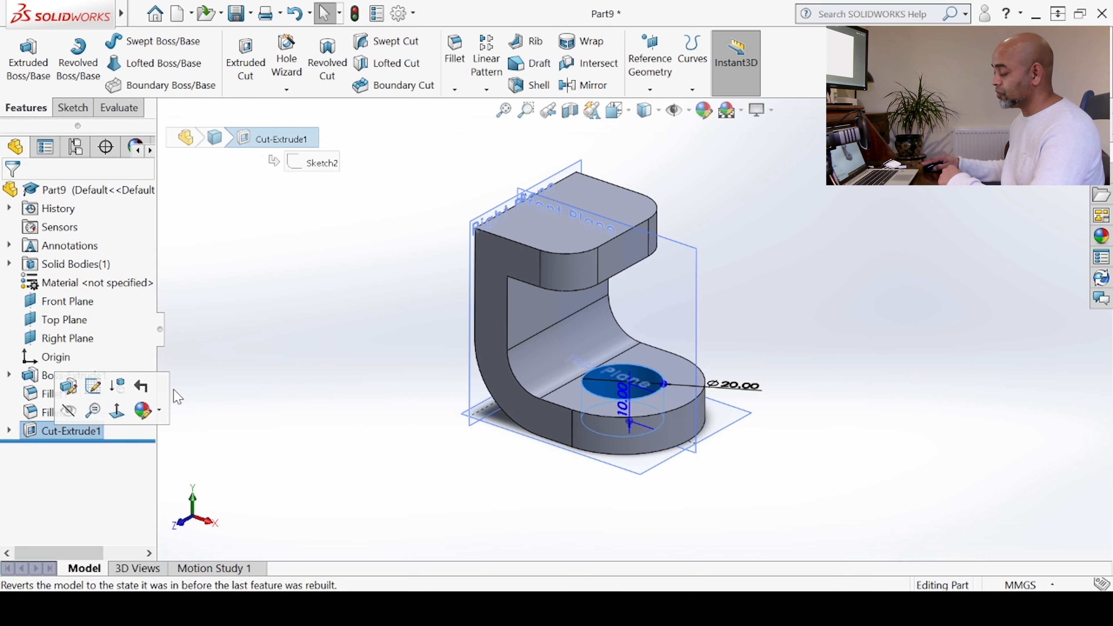
left_click(327, 373)
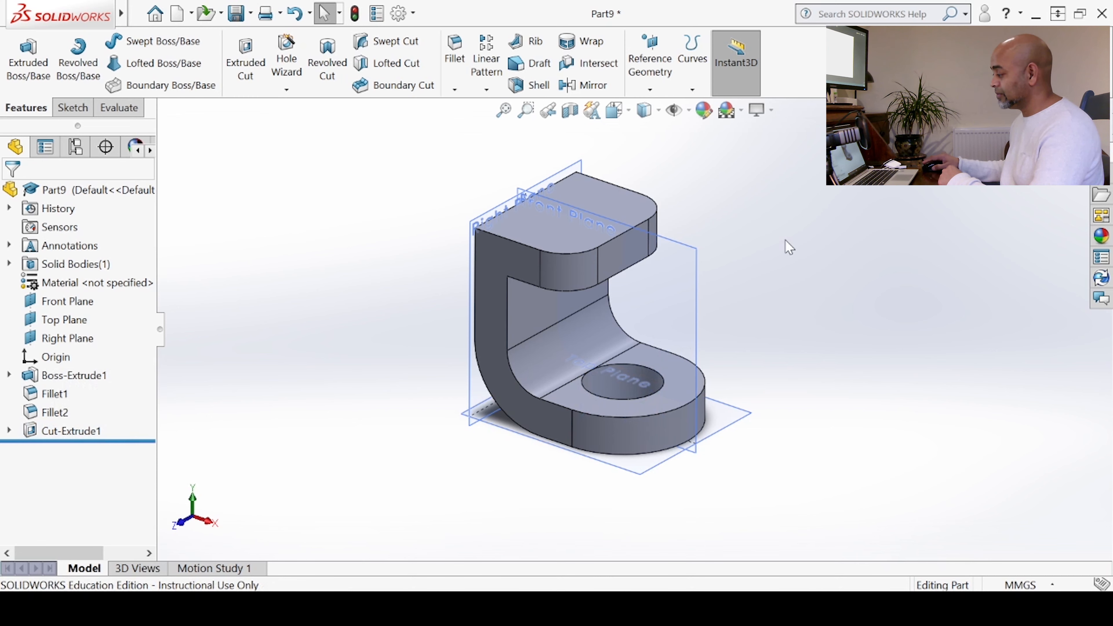
middle_click_drag(753, 314, 723, 296)
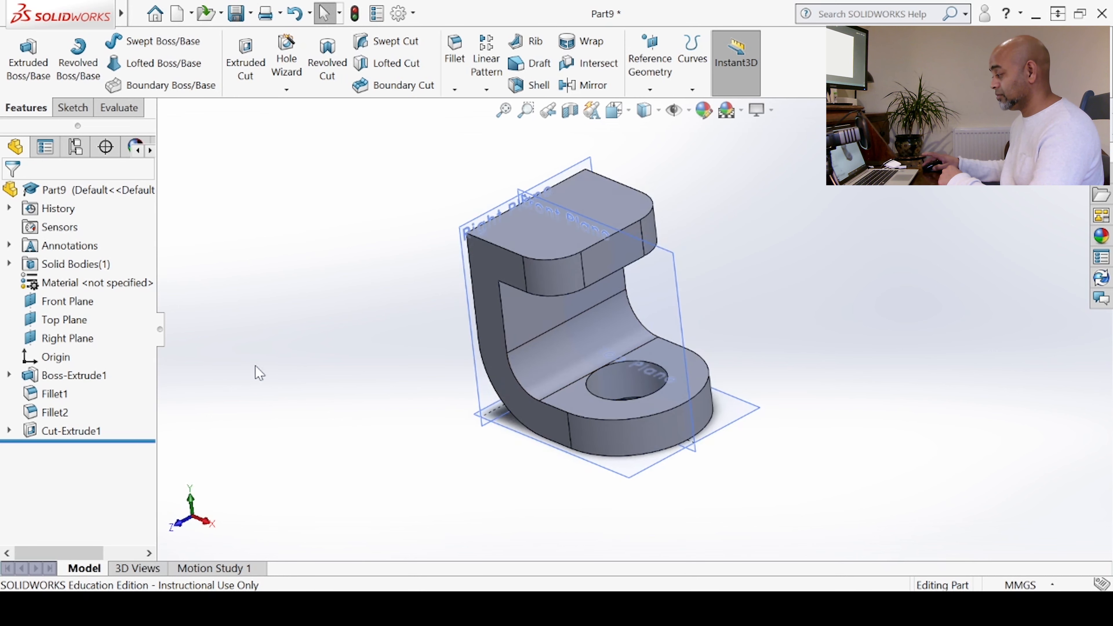
key("ctrl+7")
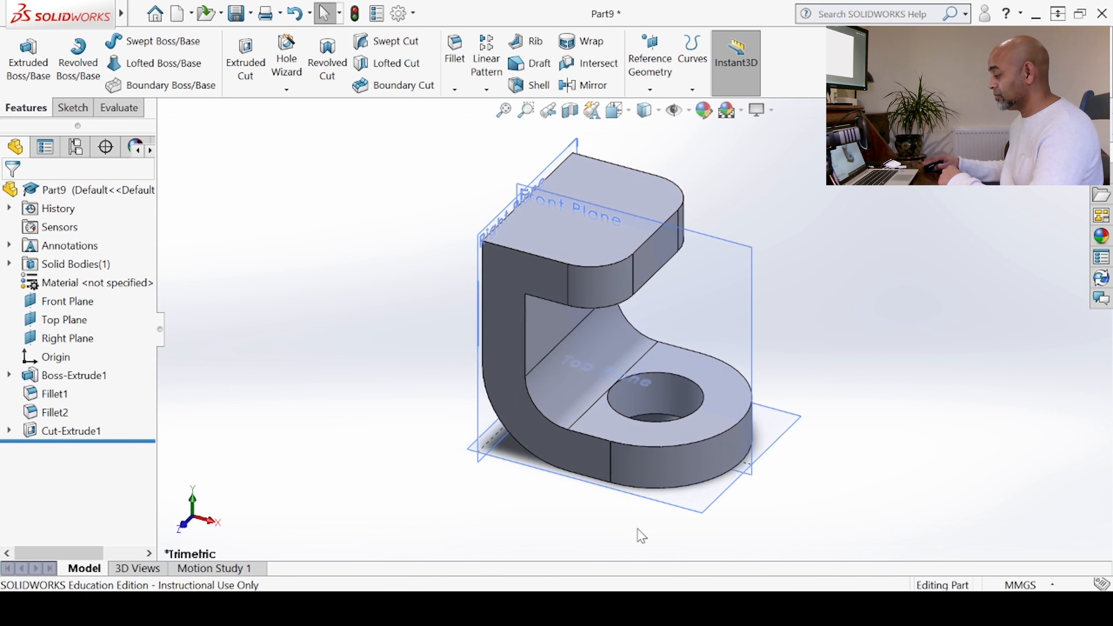